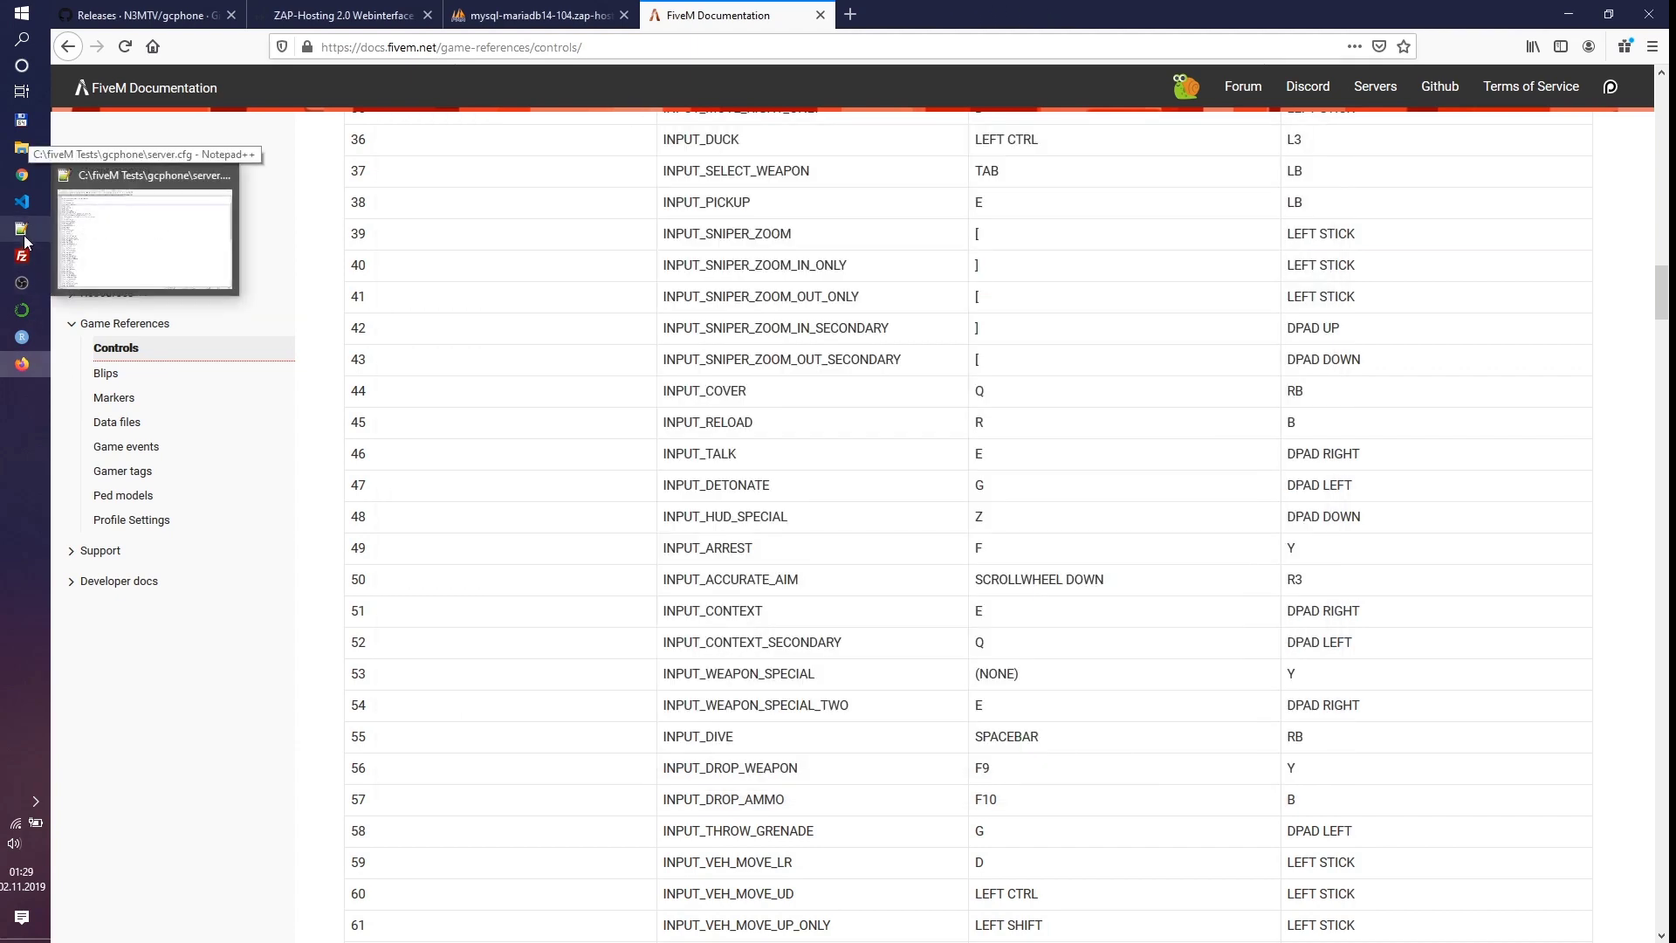
# - Select the start mysql-async, essentialmode, esplugin_mysql and es_extended lines in server.cfg
pyautogui.click(24, 233)
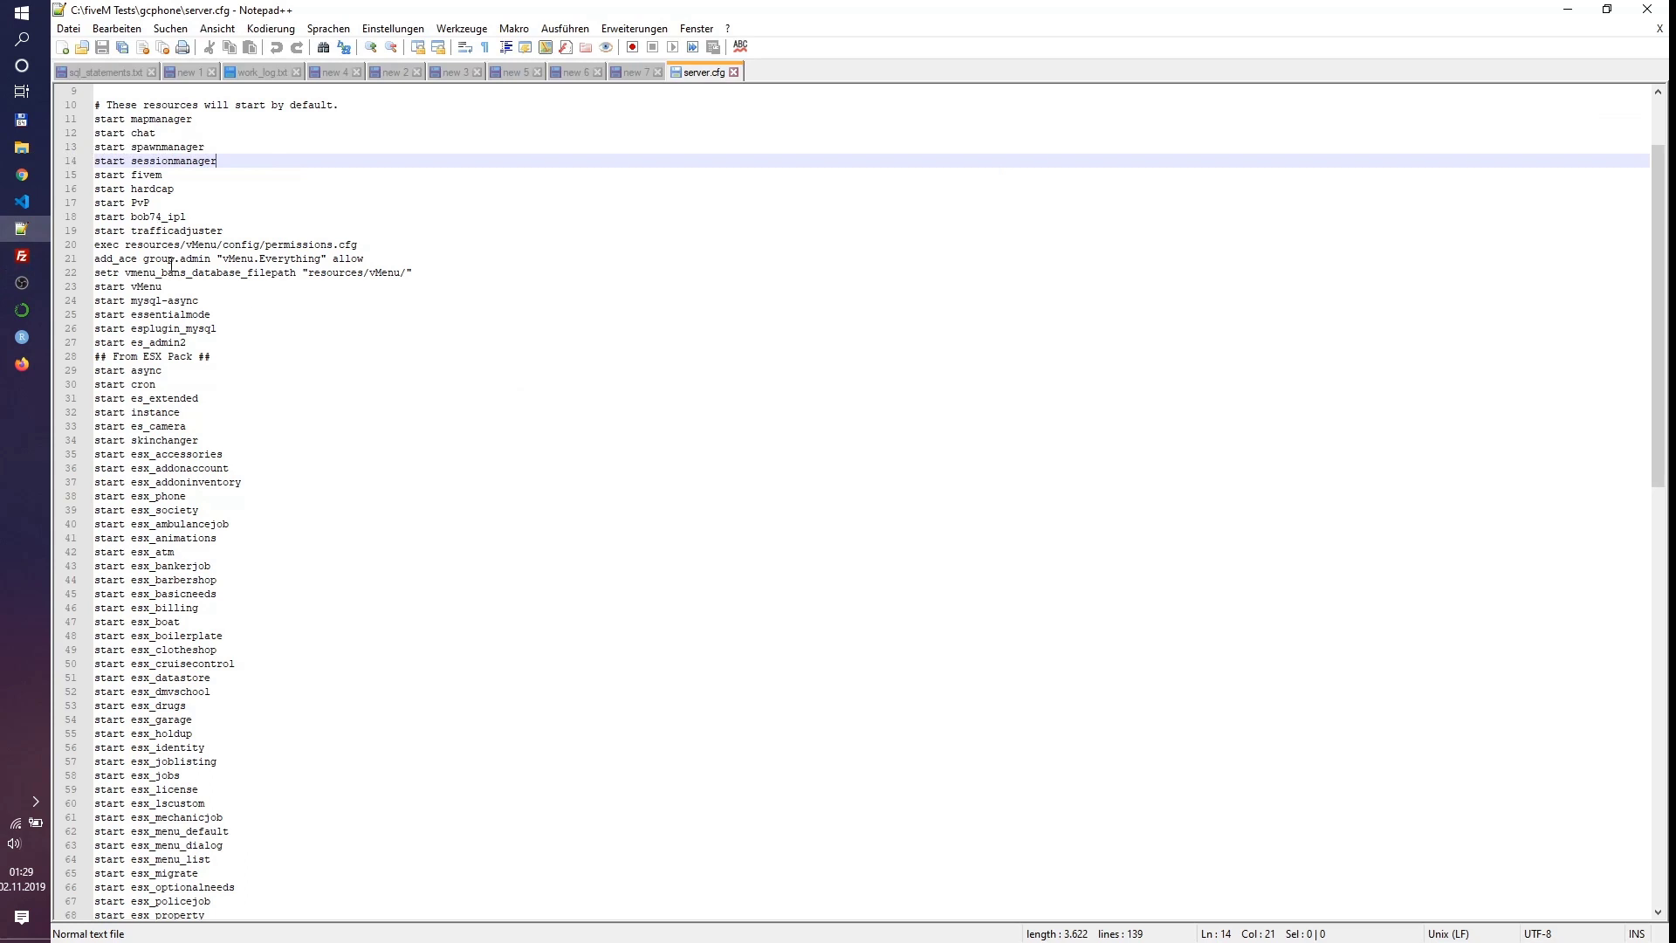
pyautogui.moveTo(206, 301); pyautogui.dragTo(80, 299)
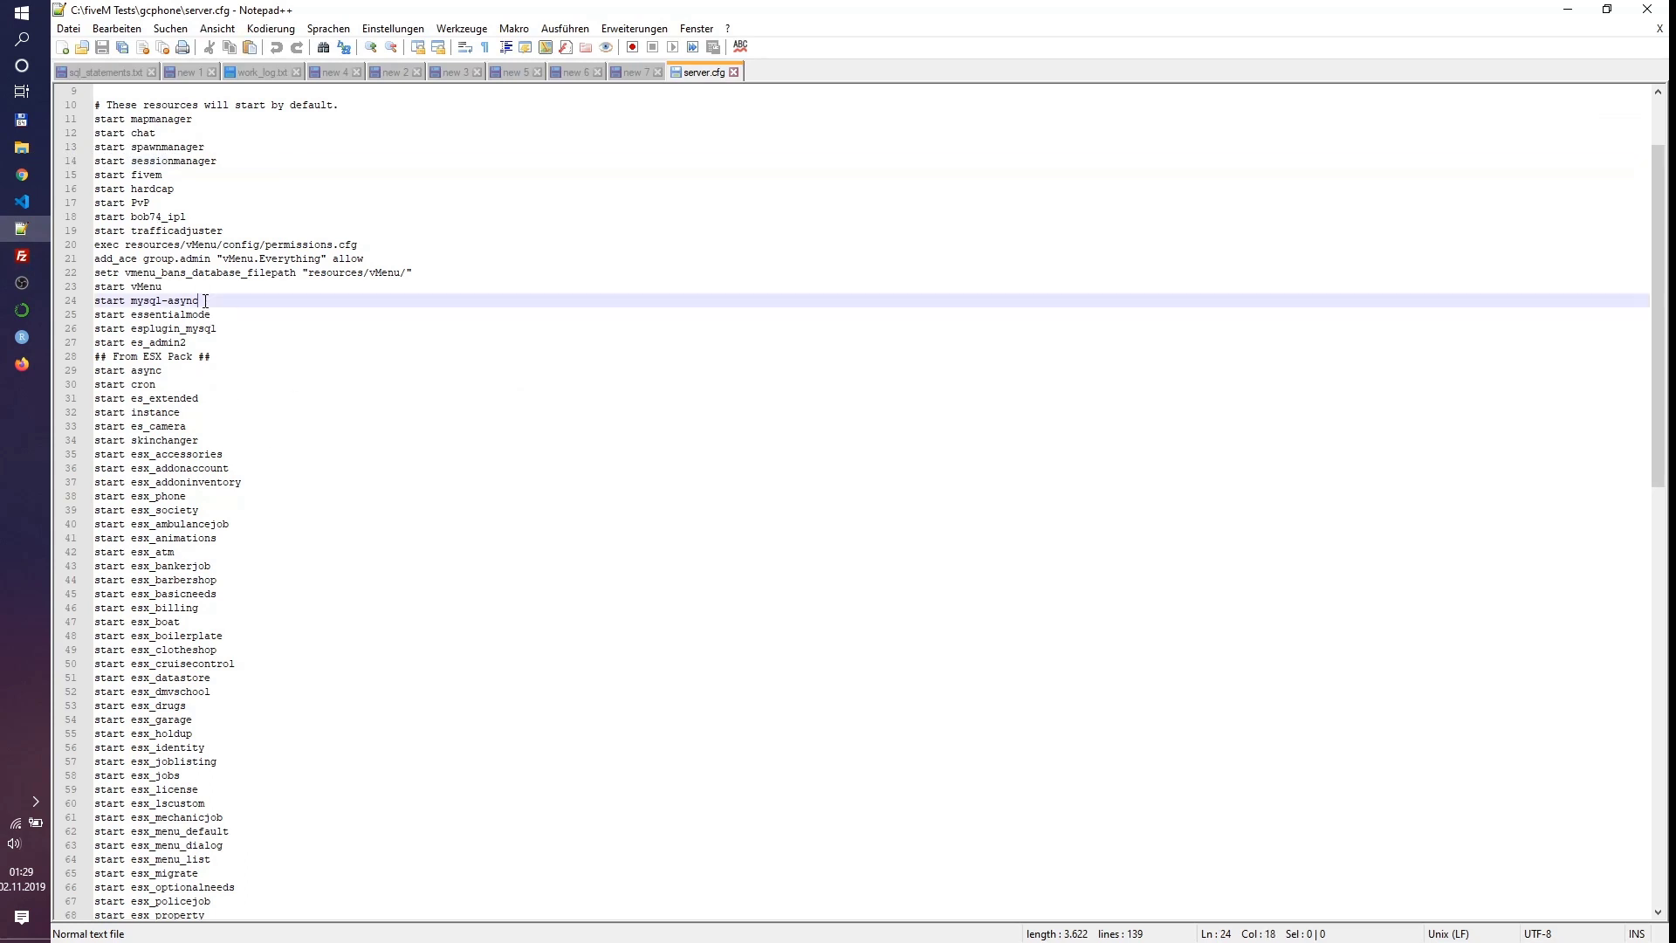
pyautogui.moveTo(210, 315); pyautogui.dragTo(62, 314)
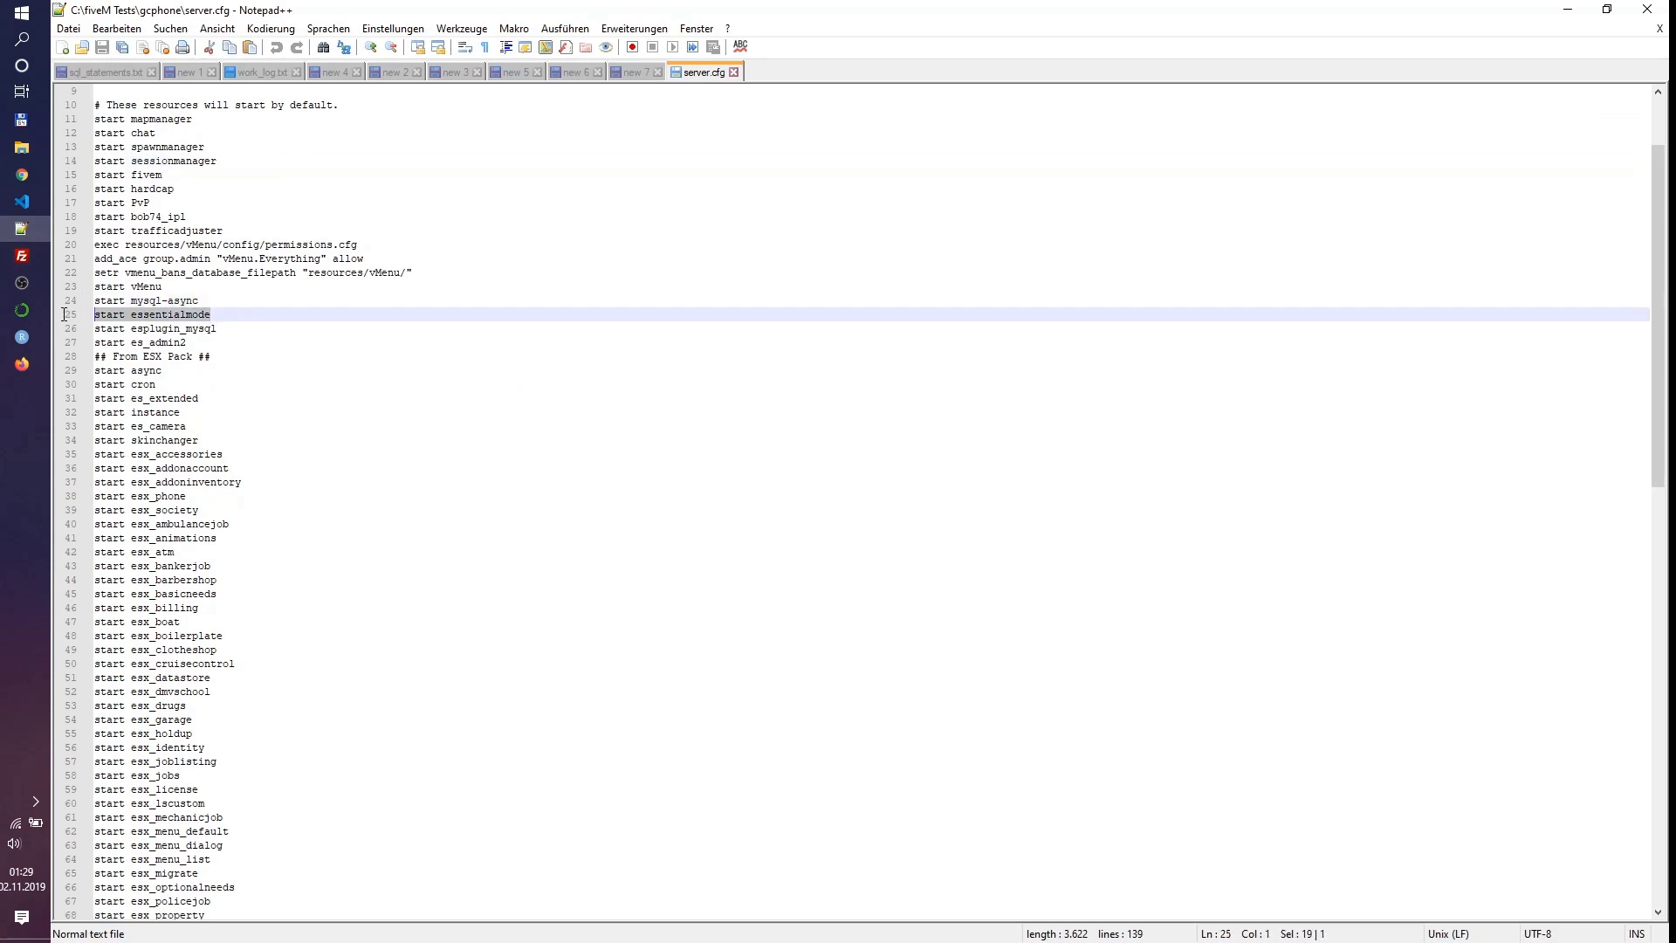
pyautogui.moveTo(220, 329); pyautogui.dragTo(69, 324)
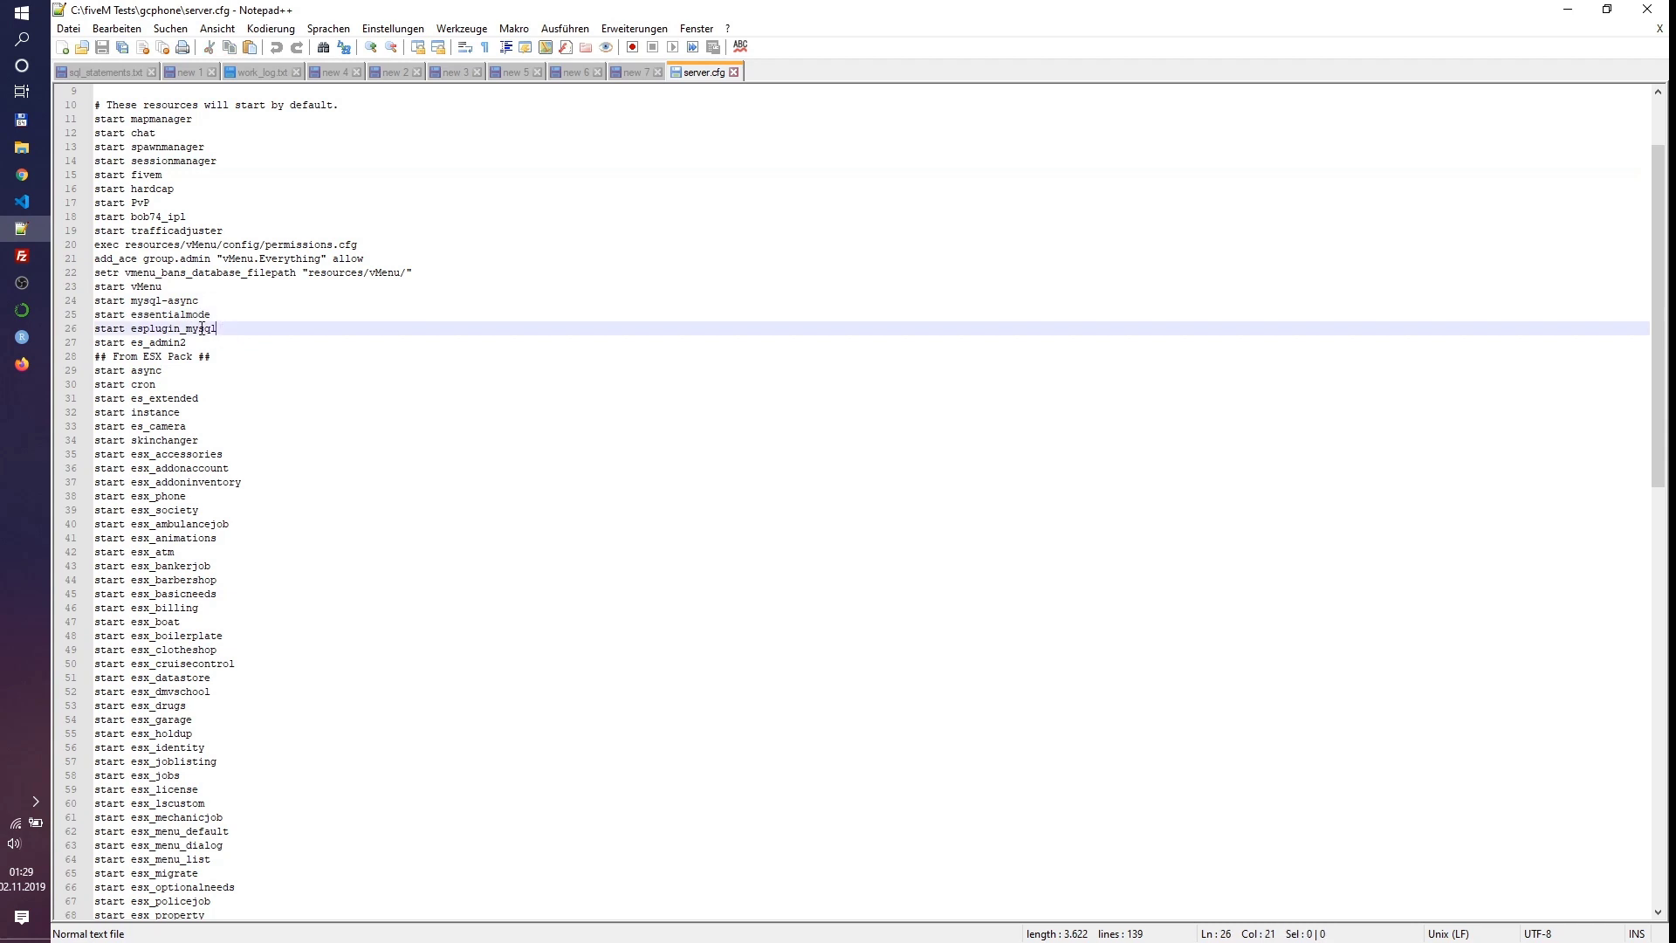
pyautogui.moveTo(218, 398); pyautogui.dragTo(79, 398)
pyautogui.click(220, 399)
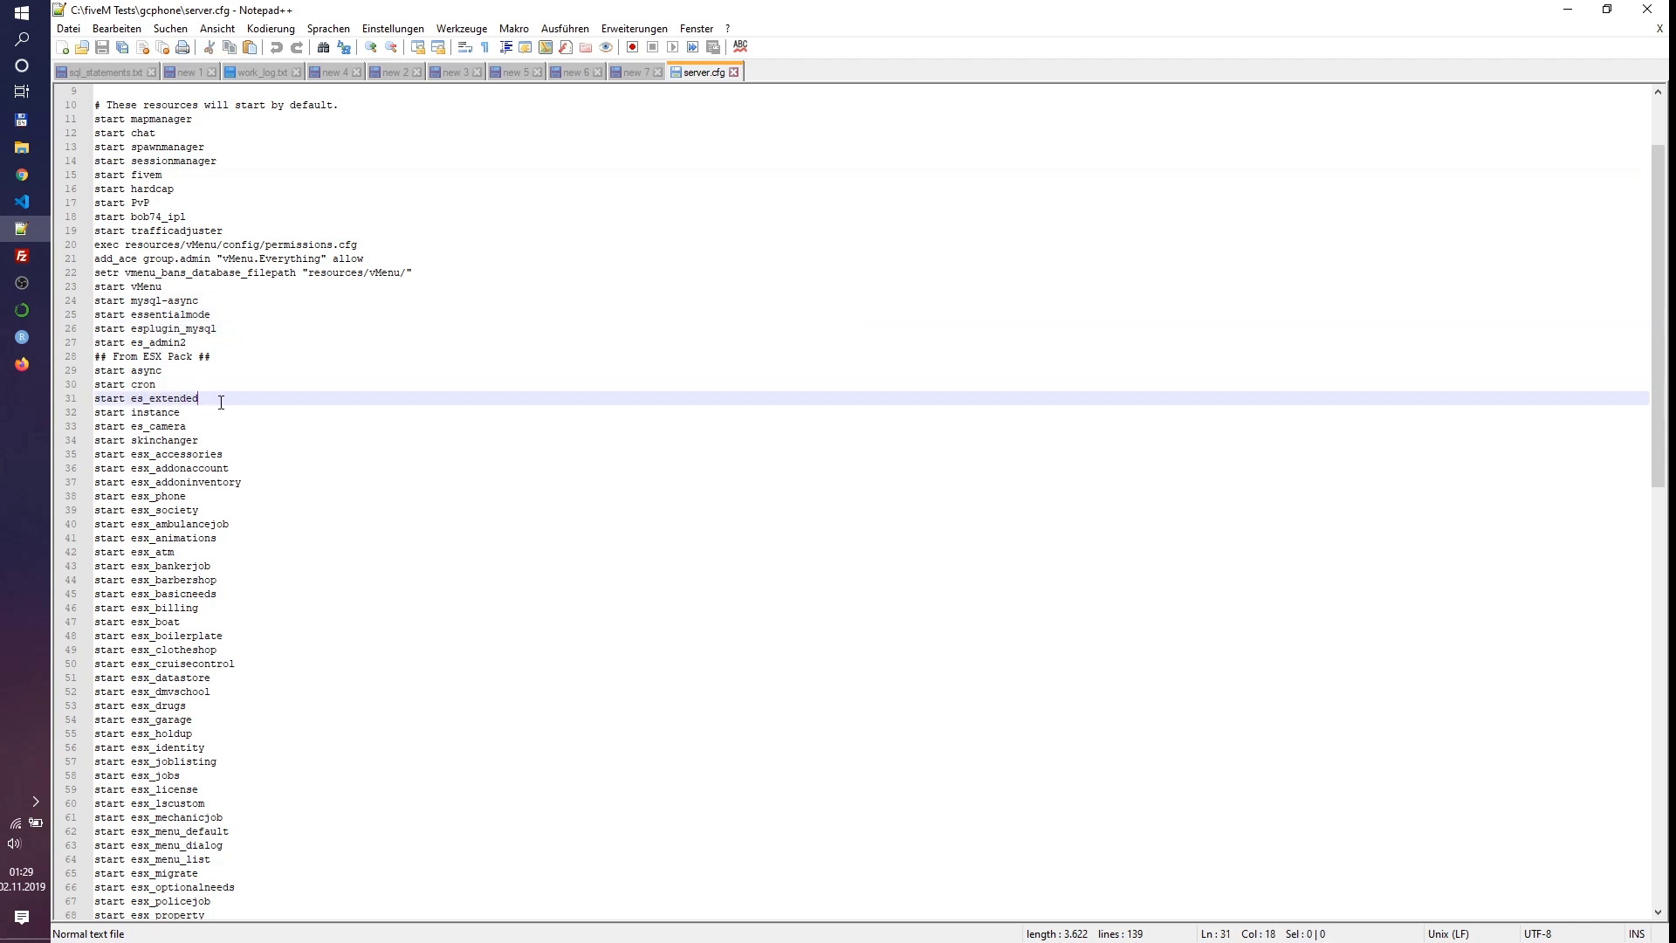
pyautogui.moveTo(220, 398); pyautogui.dragTo(64, 401)
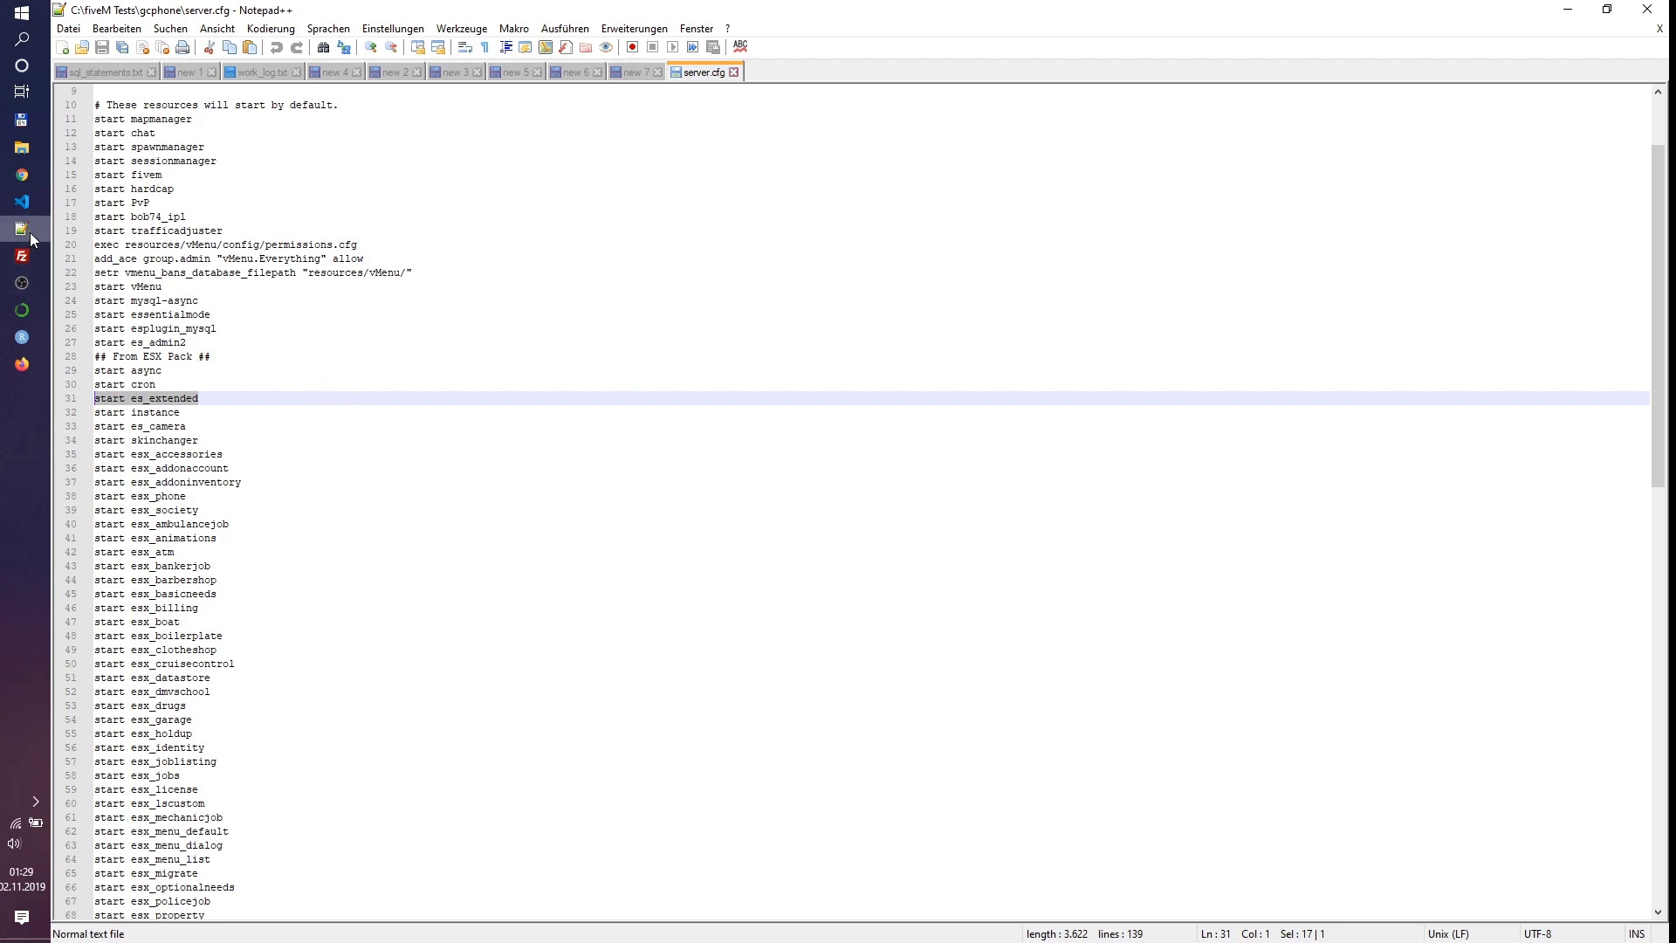
# - Save gcphone.zip from the gcphone 2.21 GitHub release to disk
pyautogui.click(21, 364)
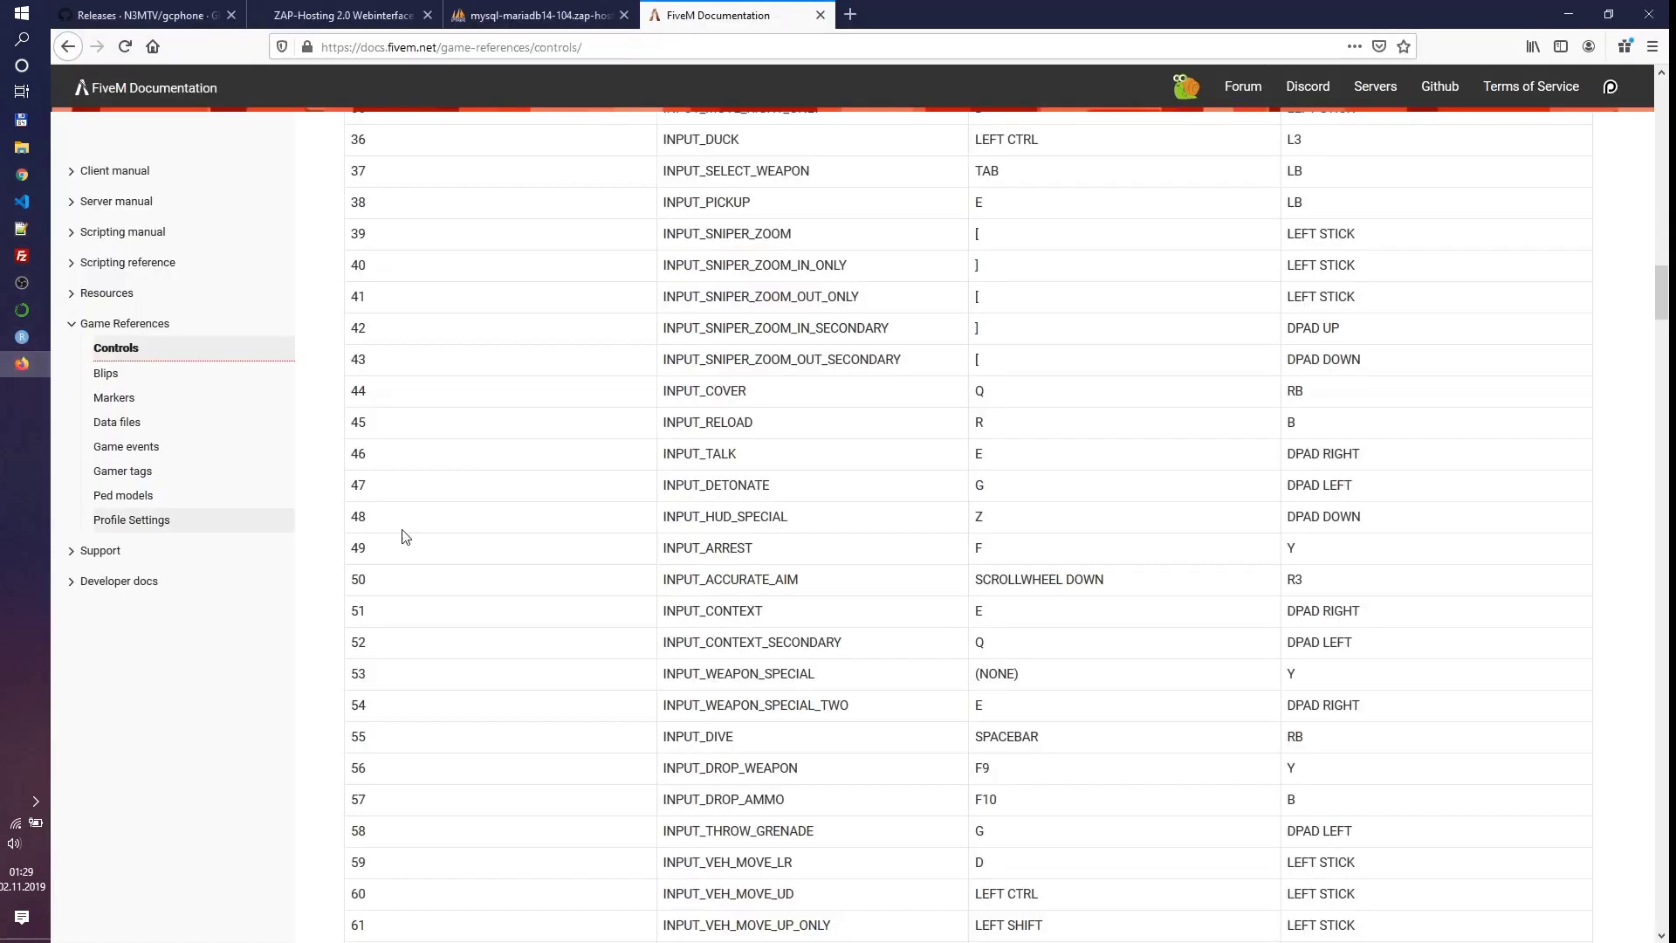
pyautogui.click(144, 14)
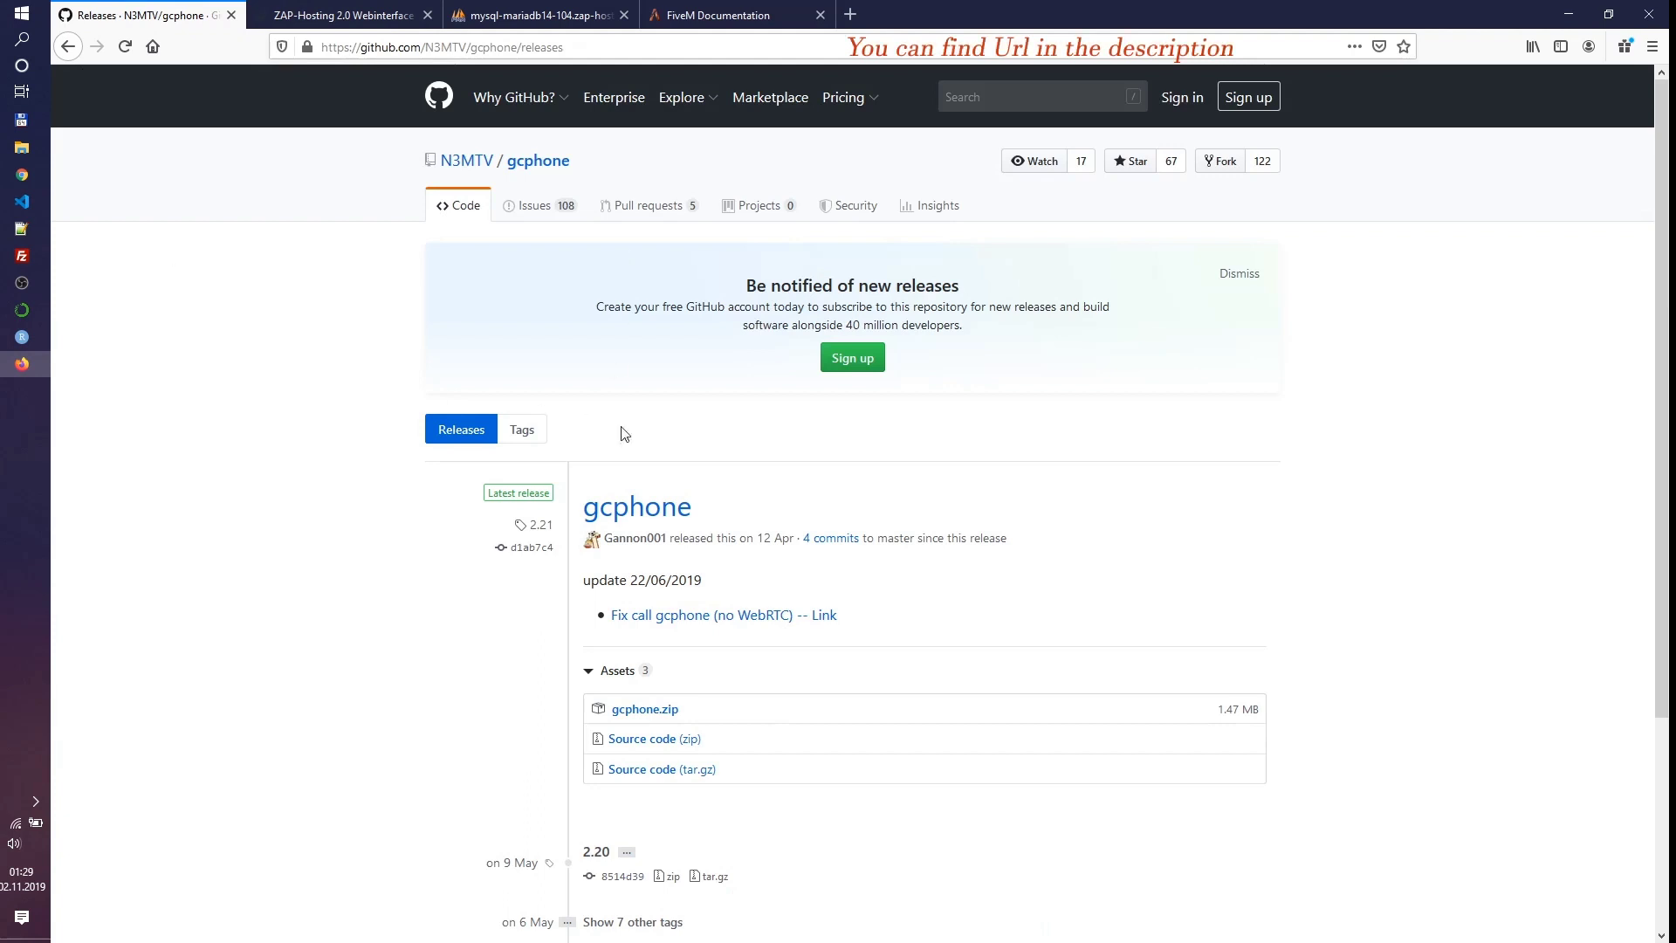
pyautogui.scroll(-1, 643, 708)
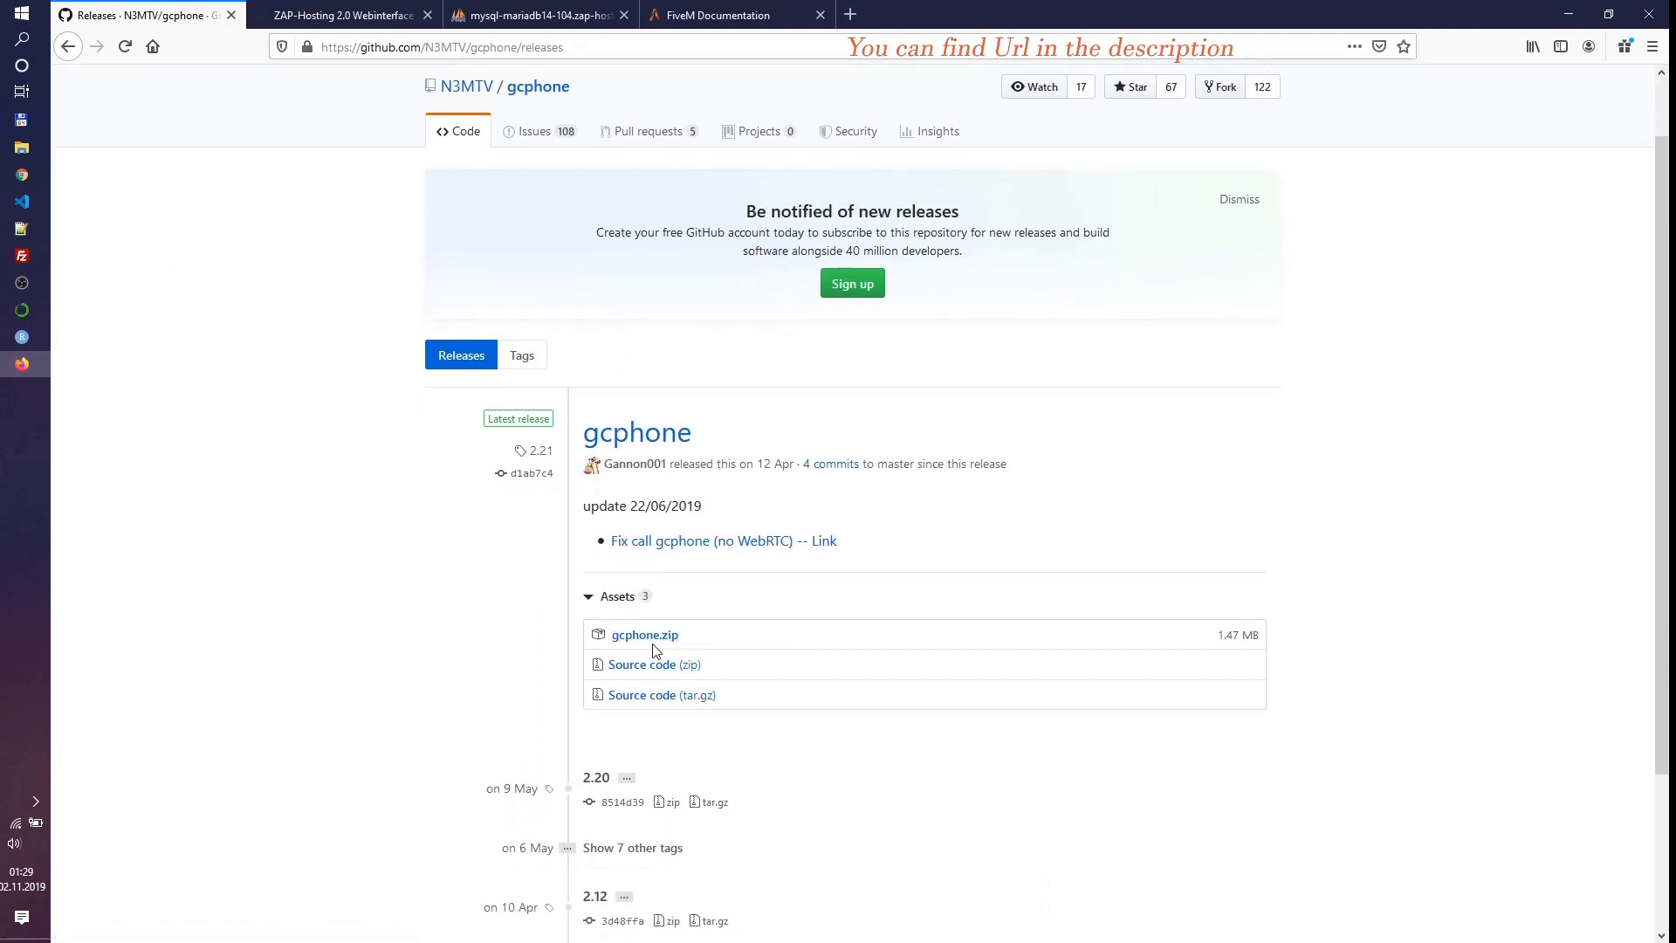
pyautogui.click(656, 638)
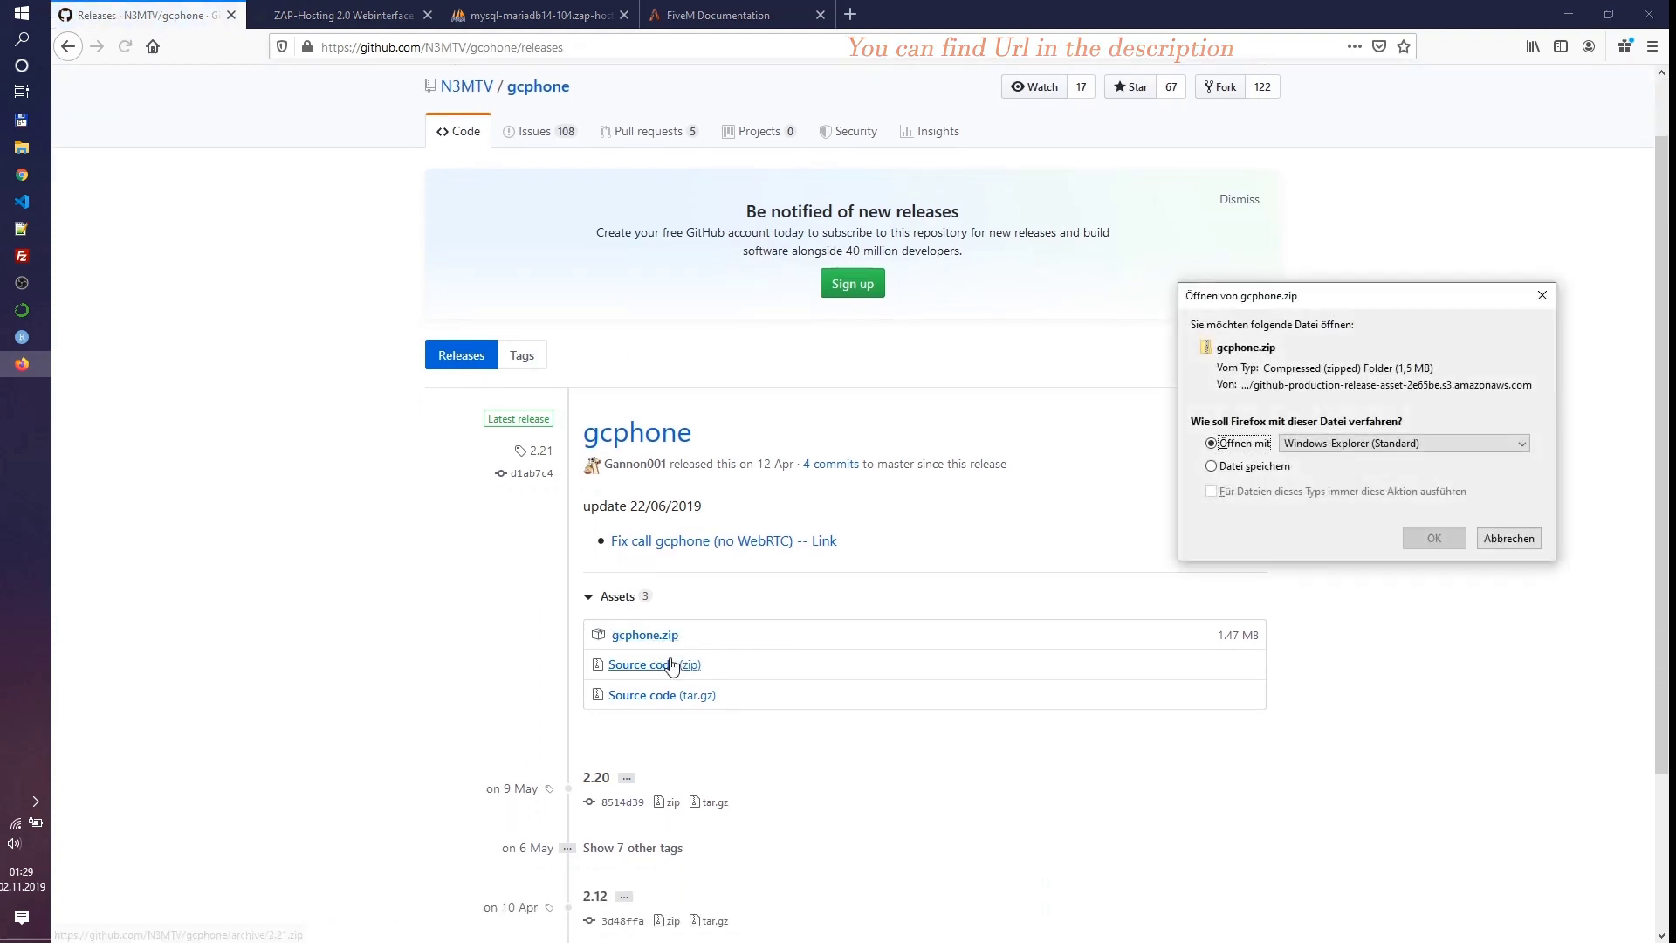
pyautogui.click(1255, 467)
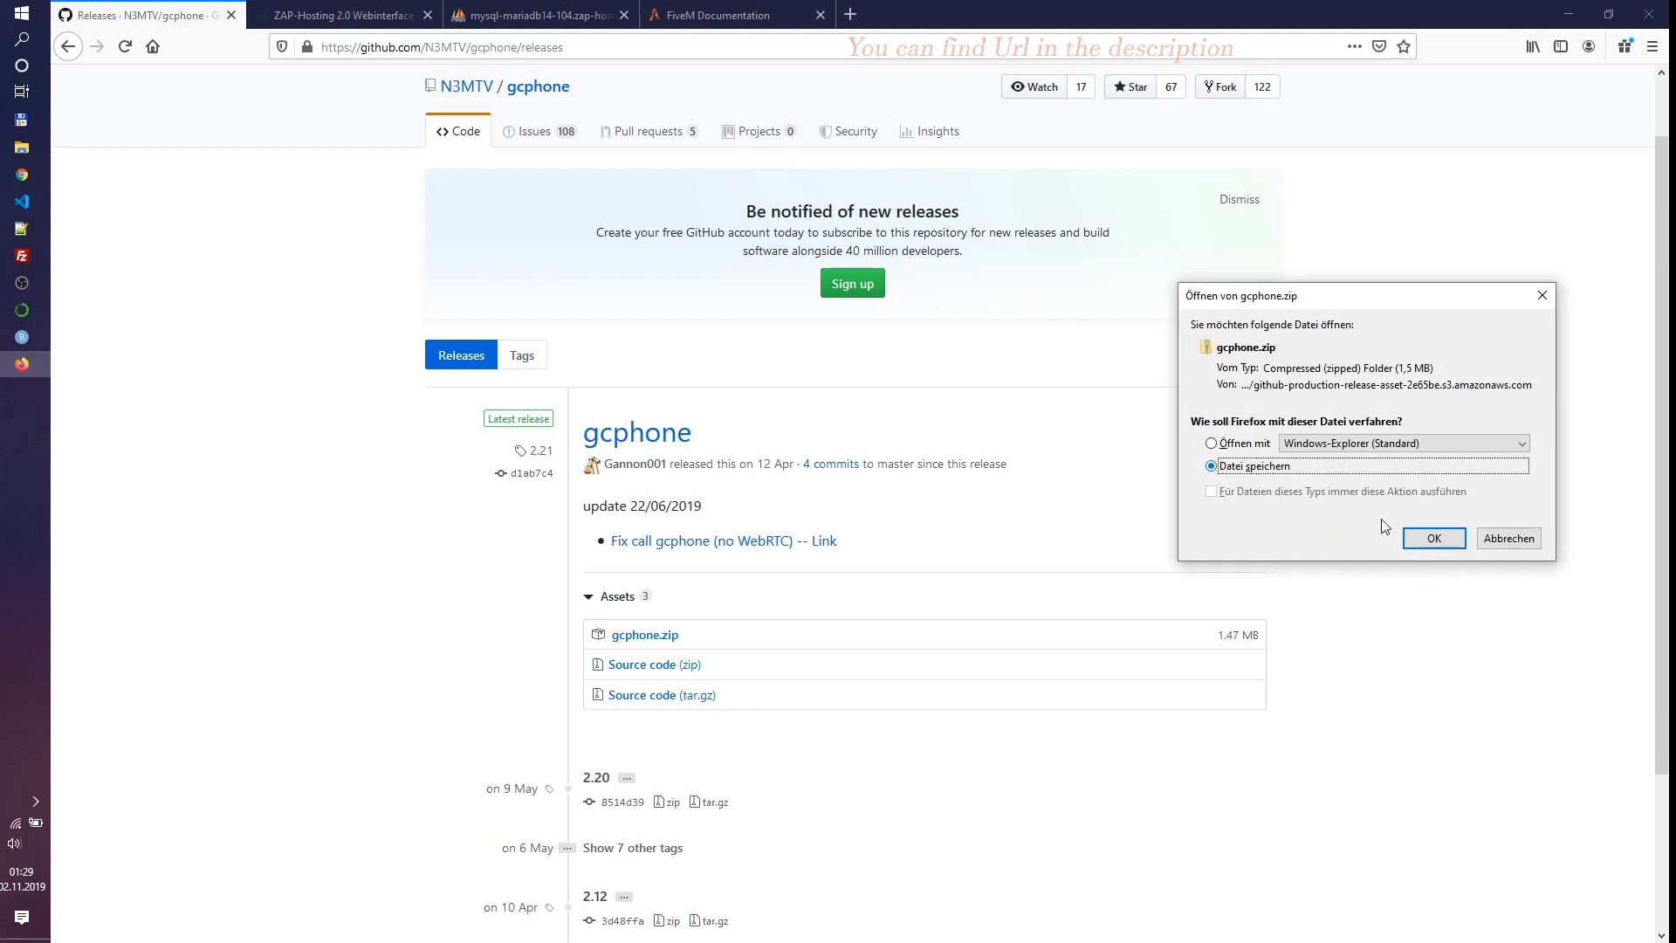
pyautogui.click(1434, 538)
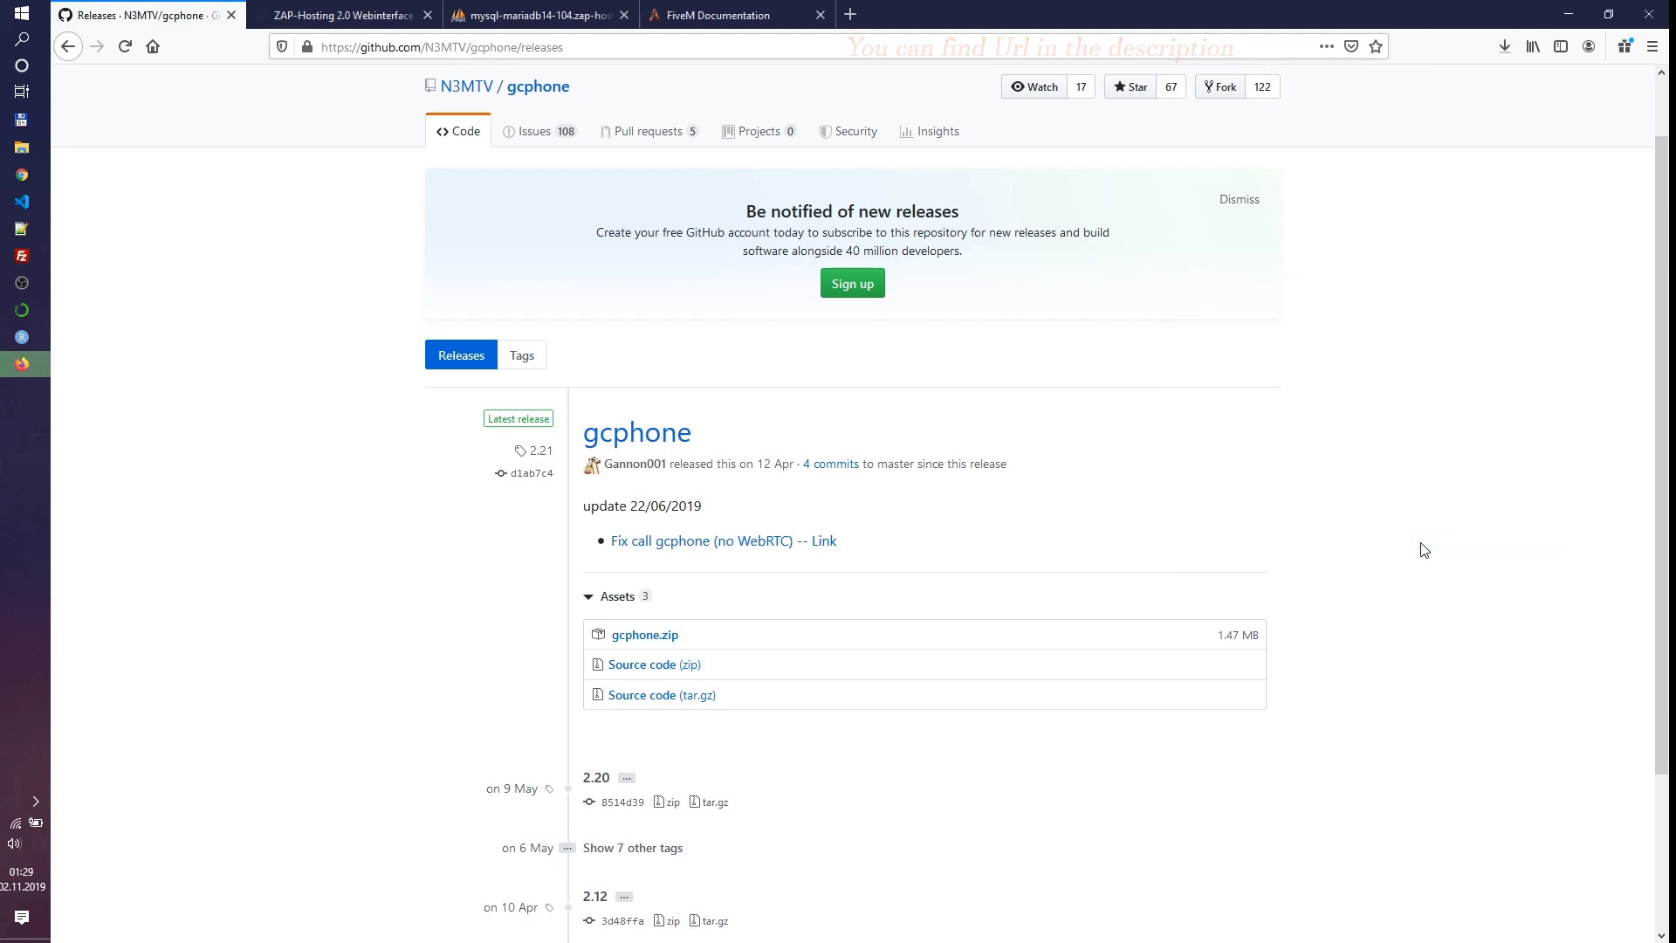
# - Copy all of gcphone.zip's entries into the FiveM Tests gcphone folder and select base.sql
pyautogui.click(26, 121)
pyautogui.doubleClick(1234, 447)
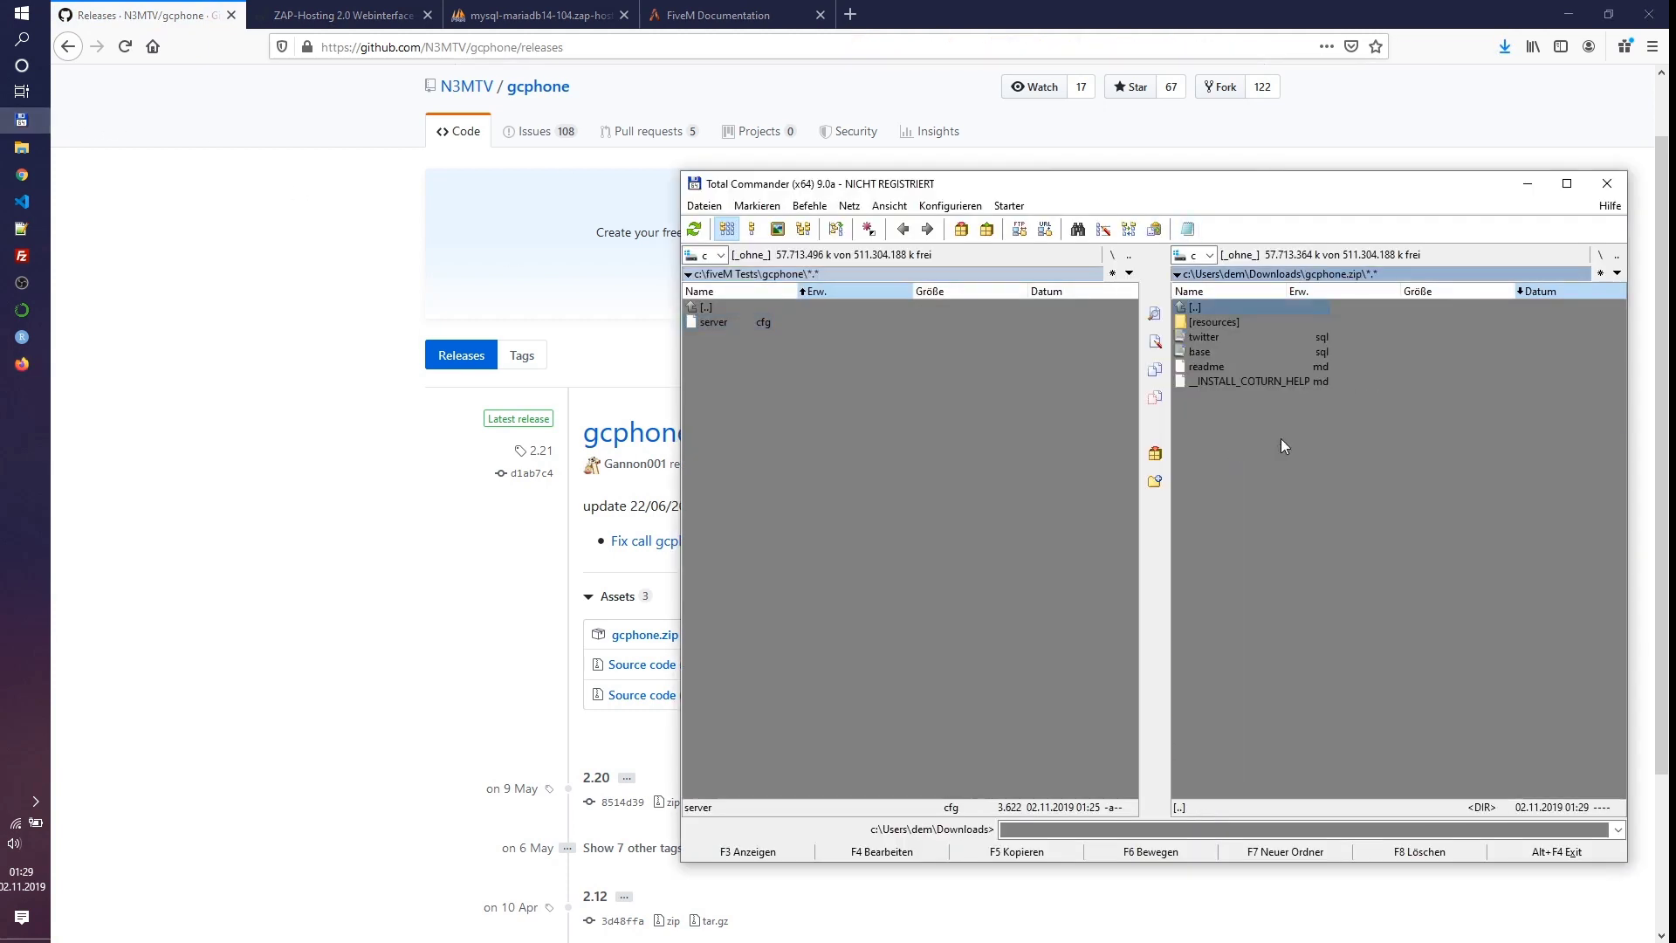
pyautogui.press('Insert')
pyautogui.press('Insert')
pyautogui.press('Insert')
pyautogui.press('Insert')
pyautogui.press('Insert')
pyautogui.press('Insert')
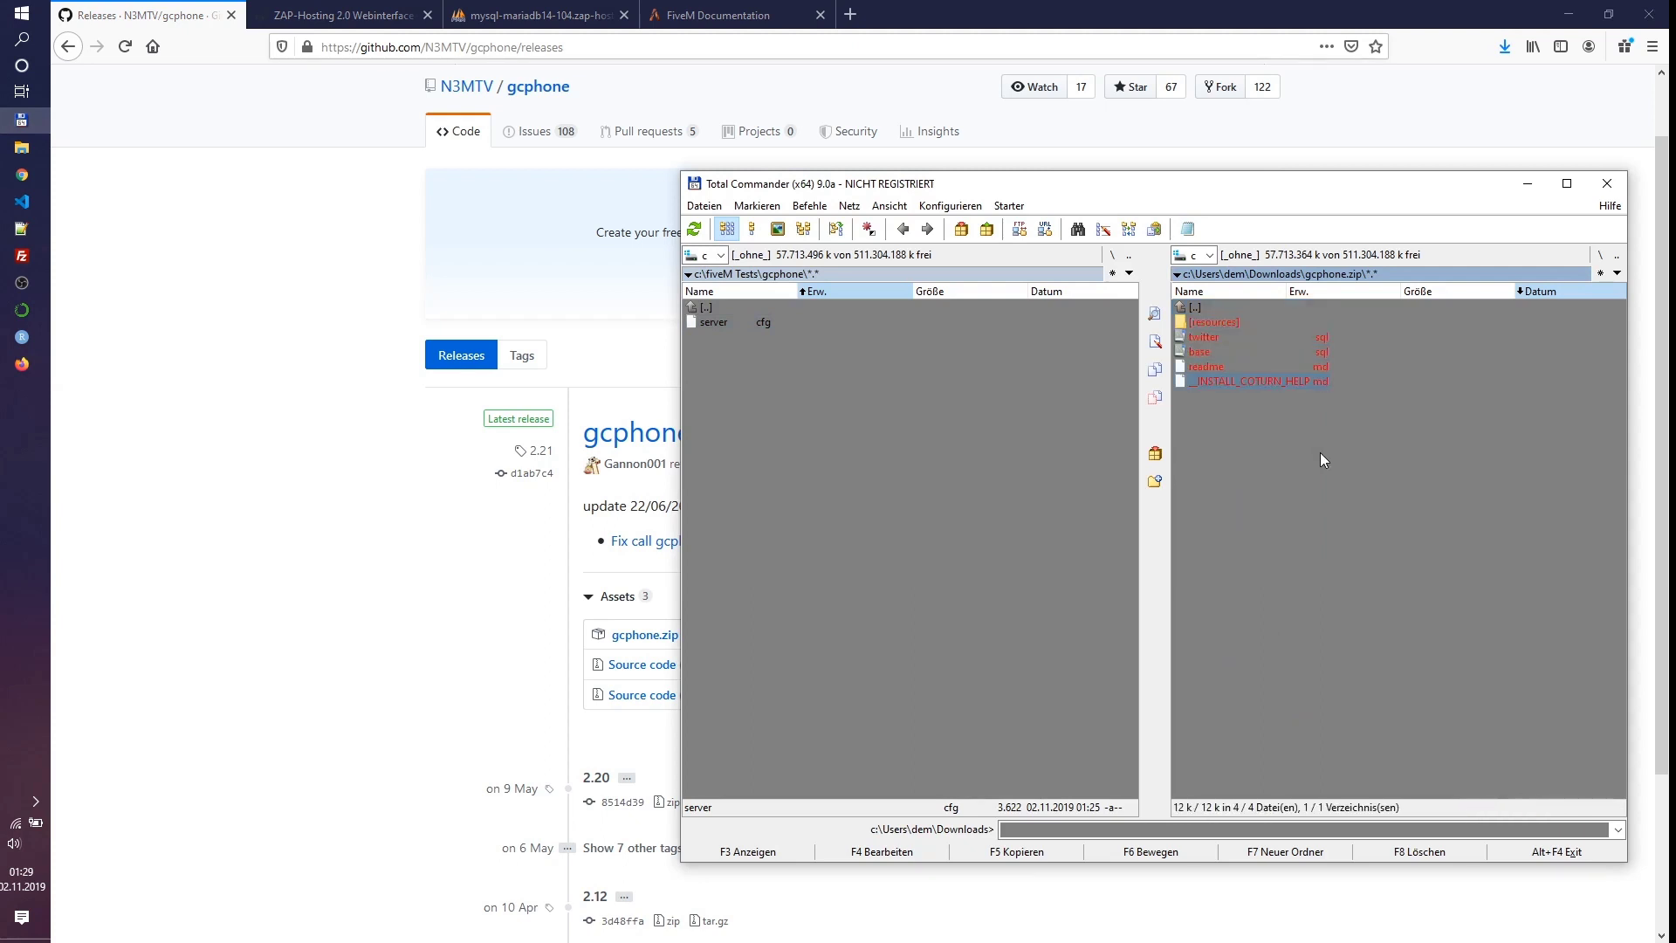
pyautogui.press('F5')
pyautogui.press('Return')
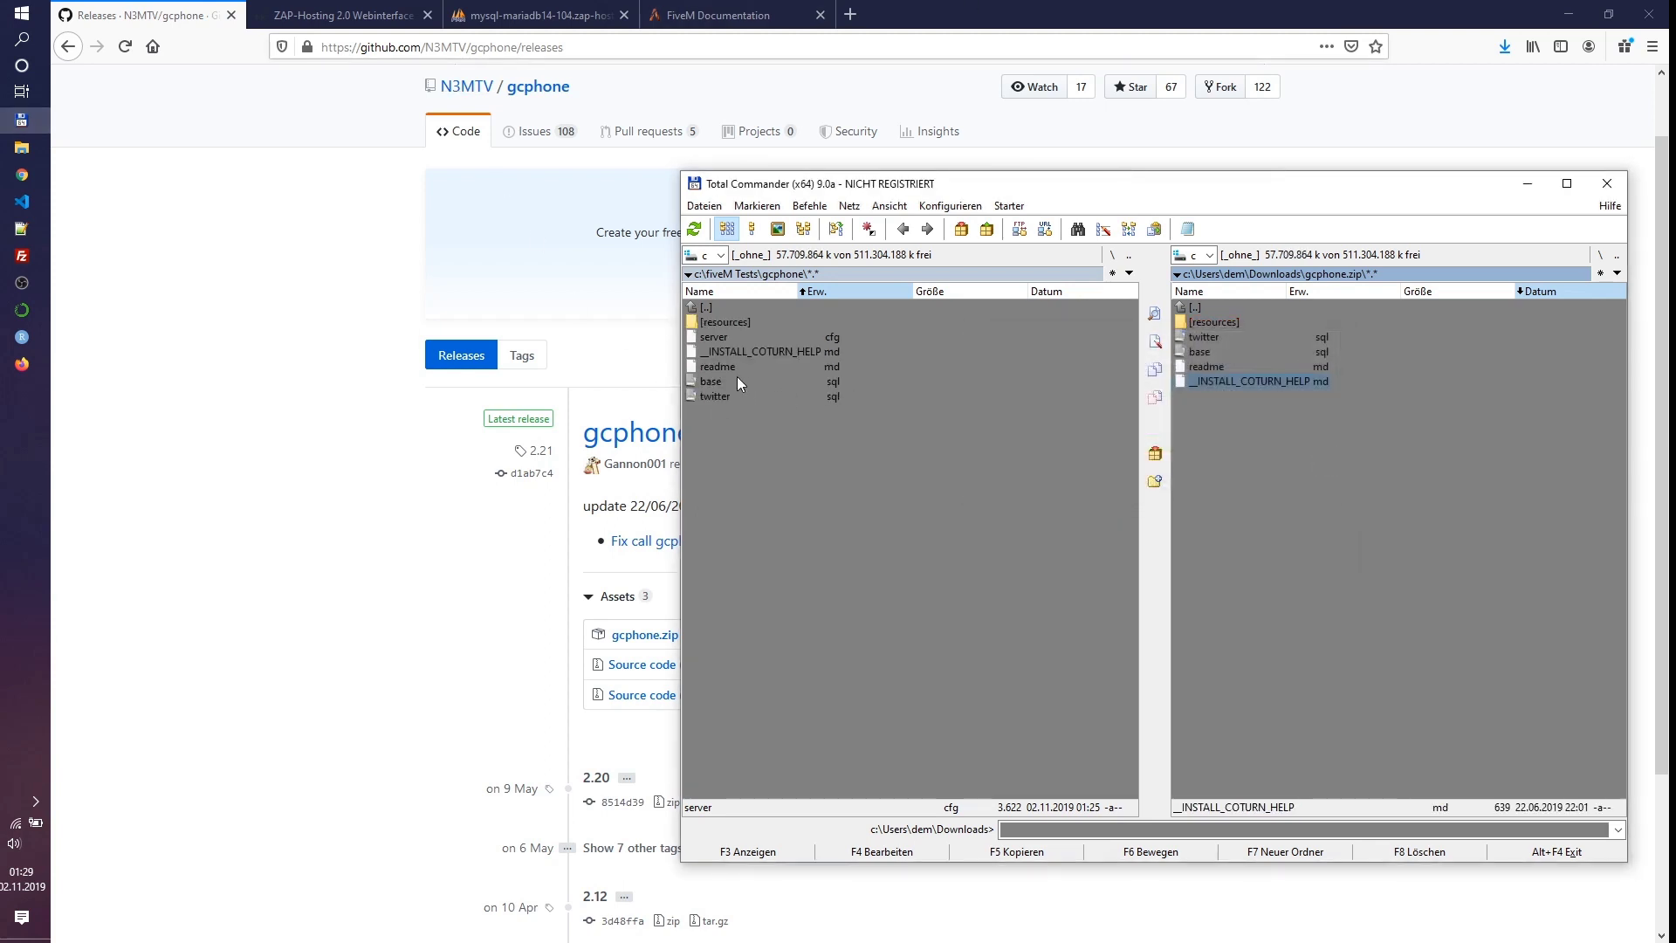
pyautogui.click(738, 378)
# - Drag base.sql into Notepad++ to open it
pyautogui.moveTo(746, 383)
pyautogui.mouseDown()
pyautogui.moveTo(531, 351)
pyautogui.moveTo(657, 354)
pyautogui.mouseUp()
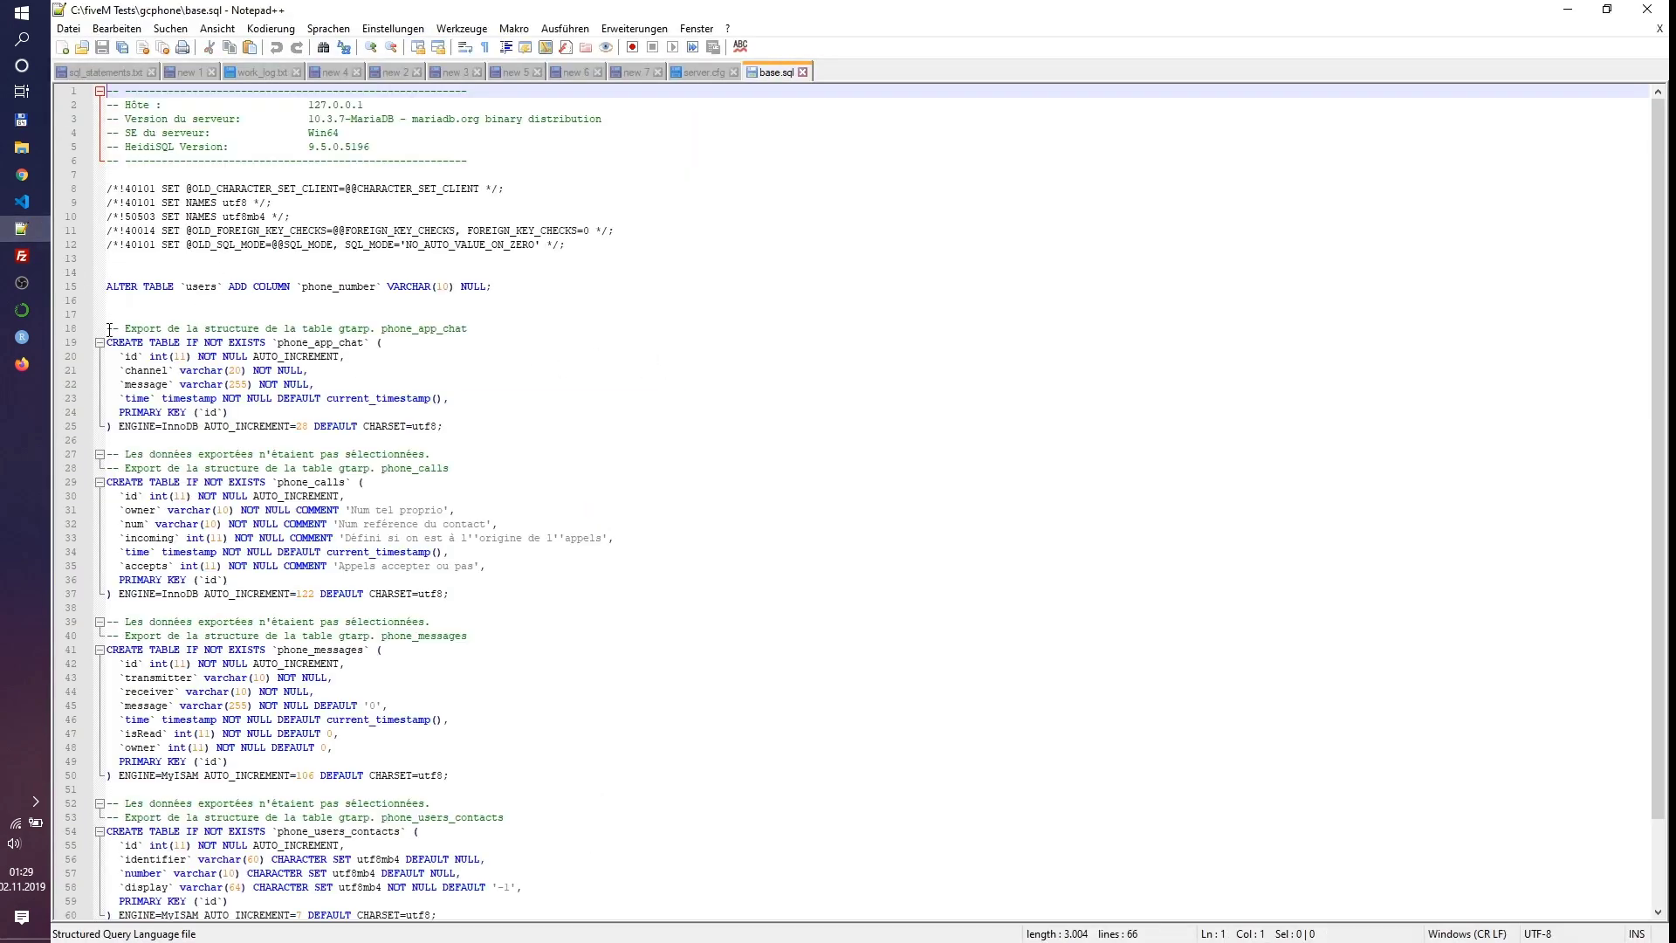
pyautogui.moveTo(109, 329); pyautogui.dragTo(461, 815)
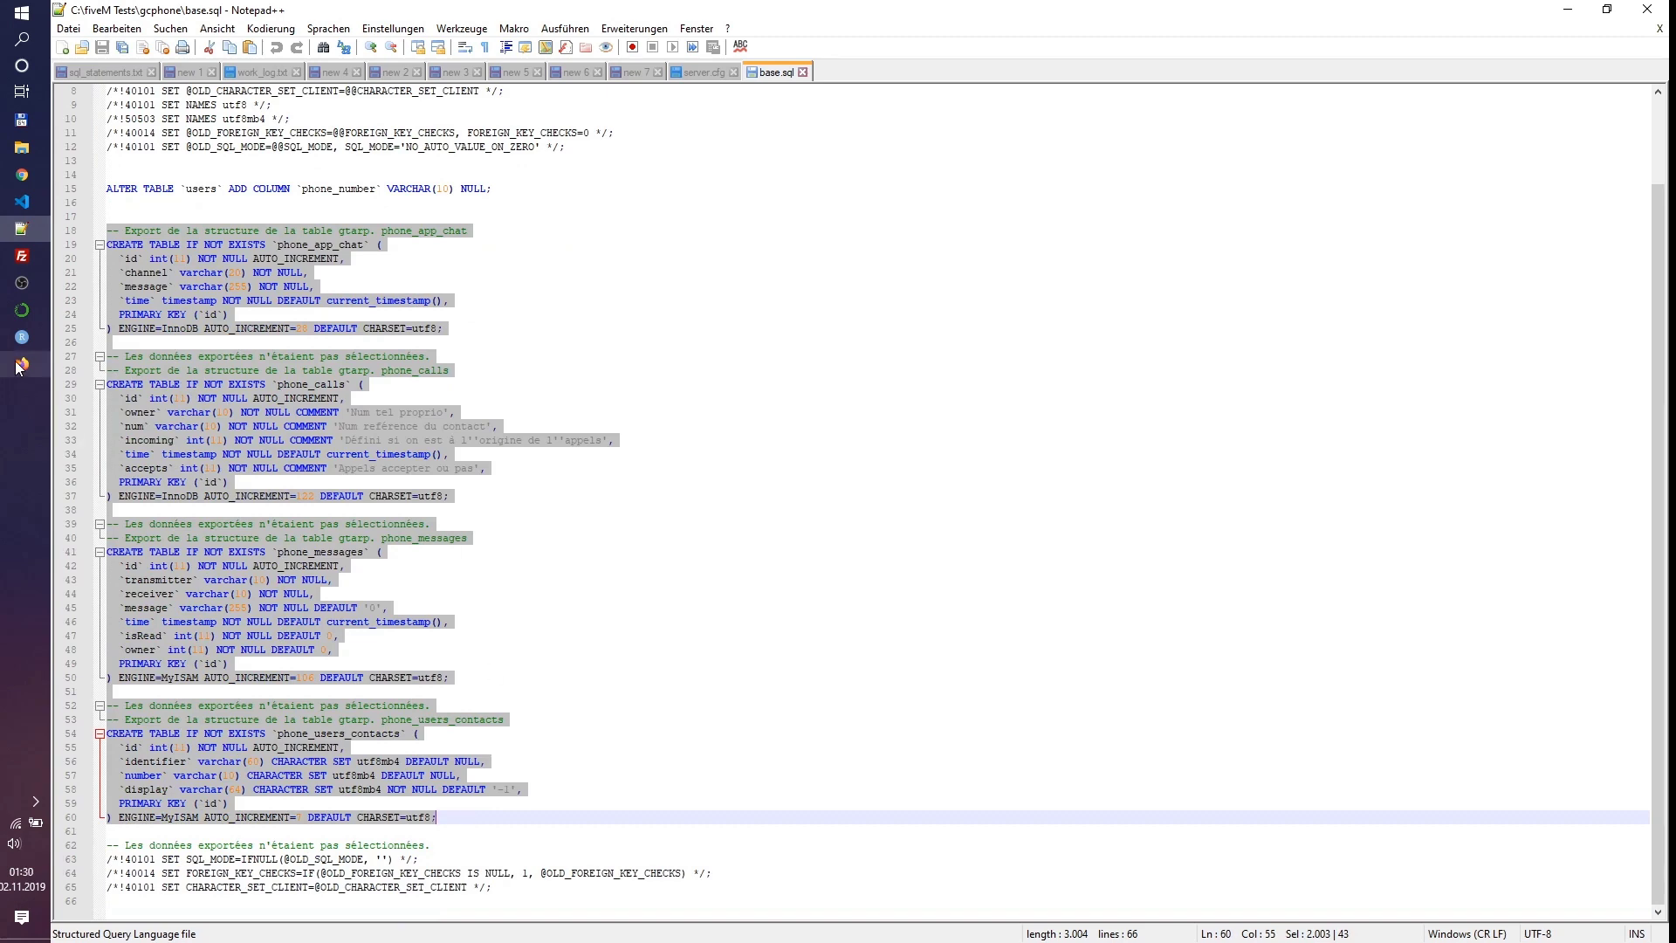
# - Paste and run base.sql's CREATE TABLE statements in phpMyAdmin's SQL editor
pyautogui.click(22, 363)
pyautogui.click(529, 15)
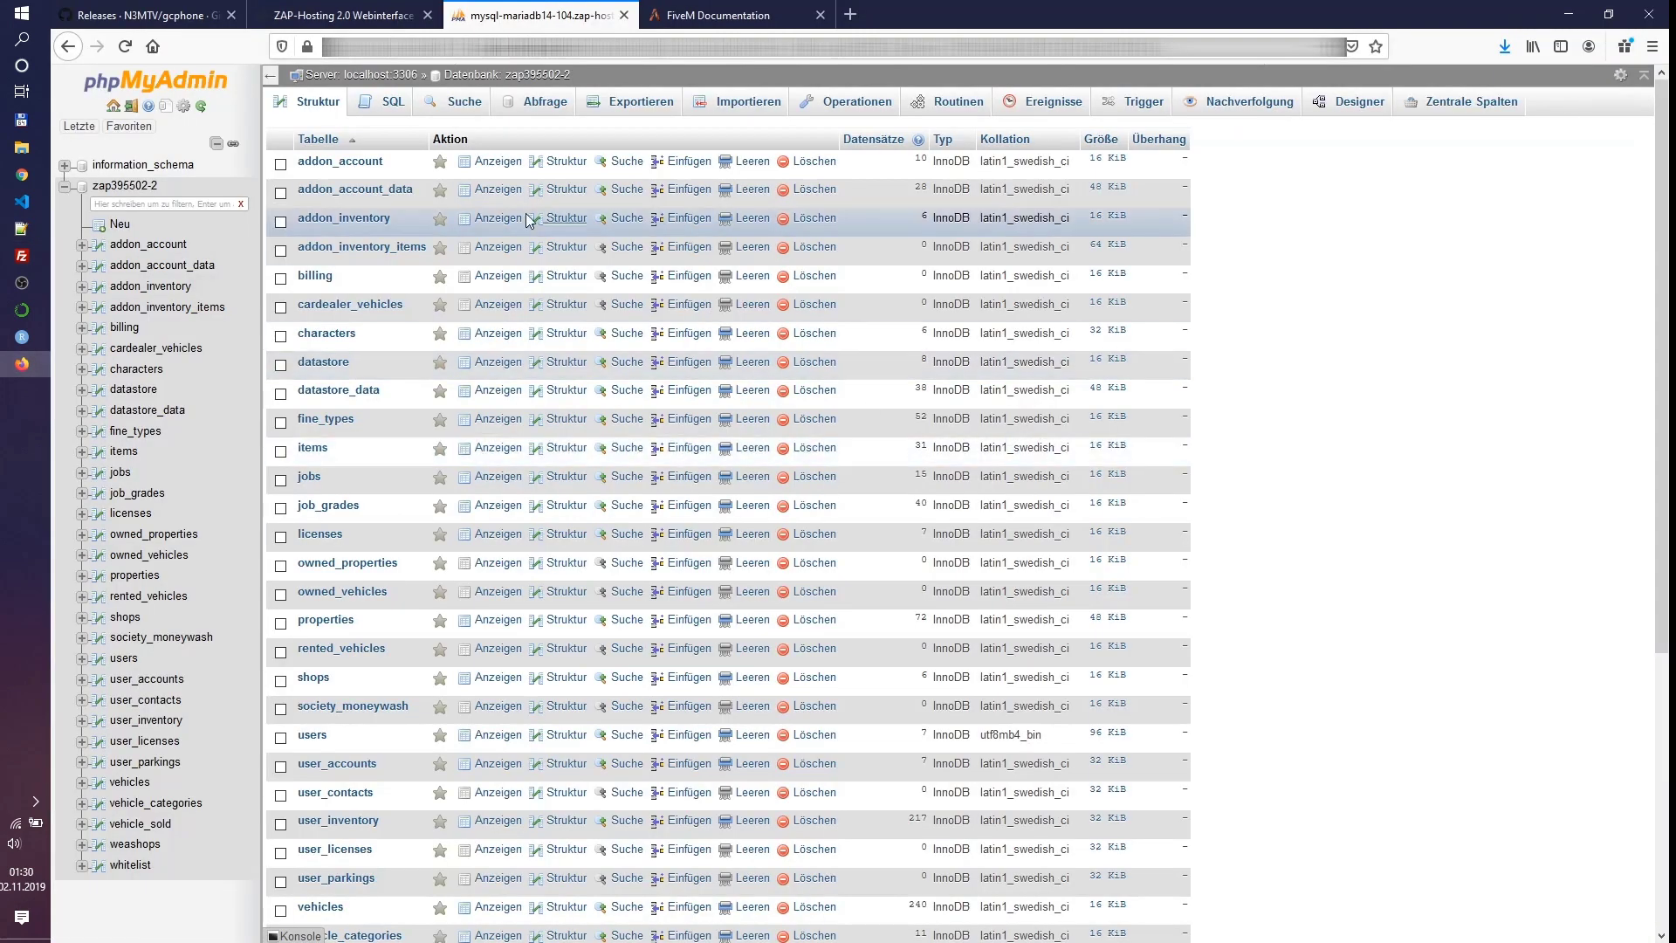
pyautogui.click(393, 103)
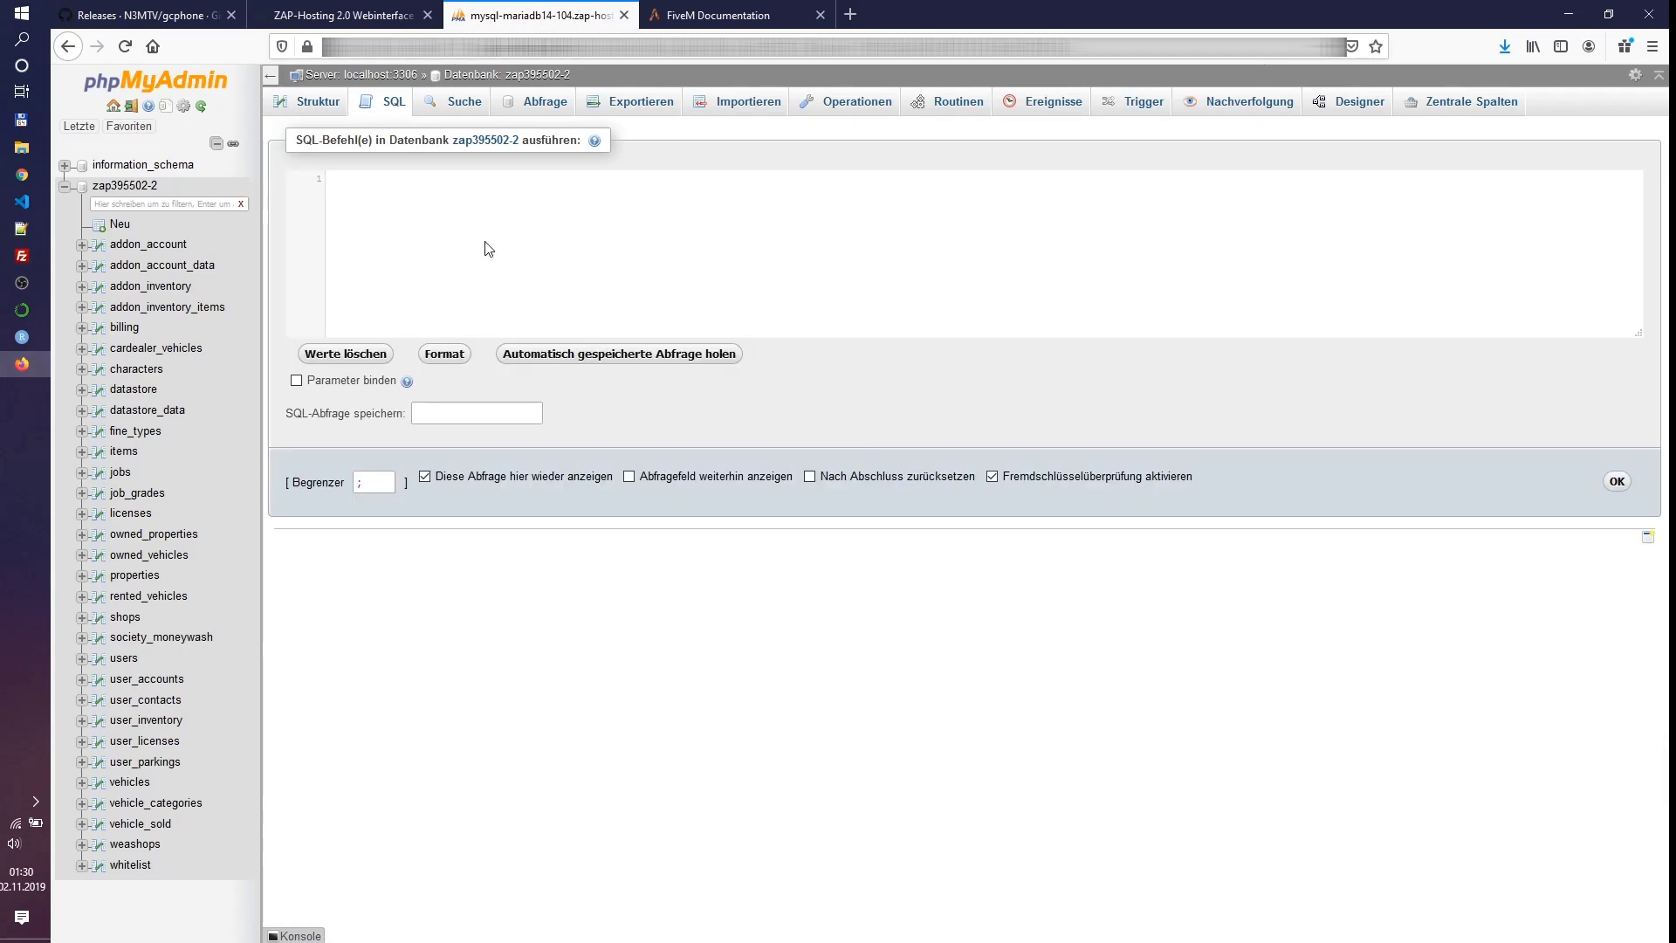
pyautogui.hotkey('ctrl', 'v')
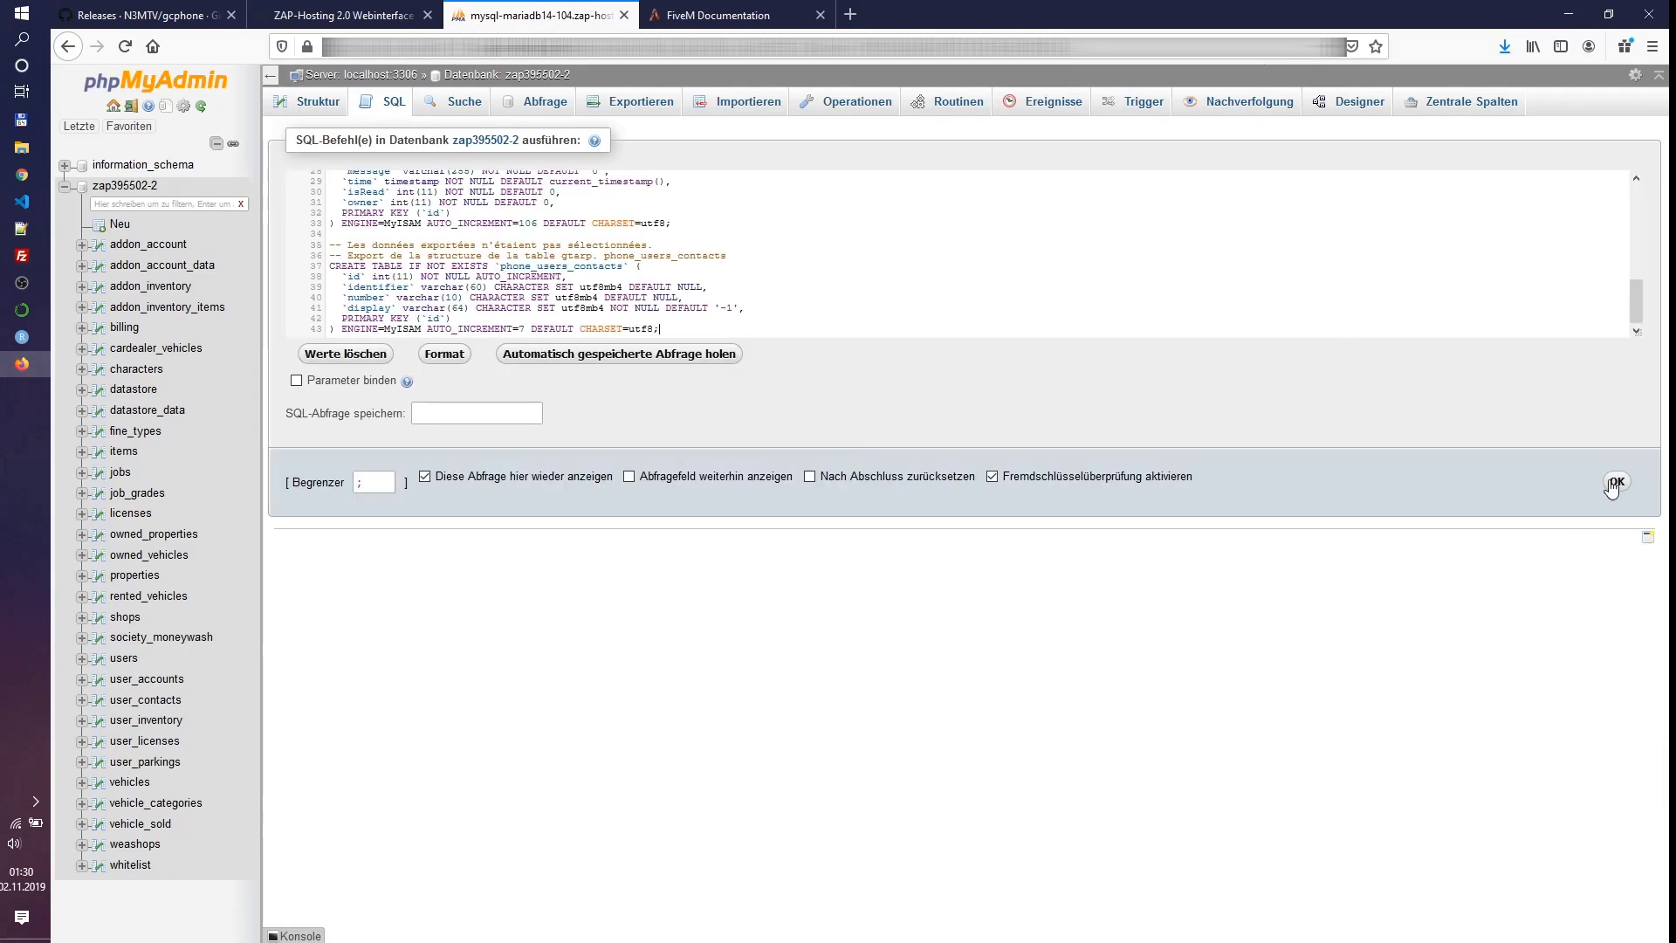
pyautogui.click(1614, 483)
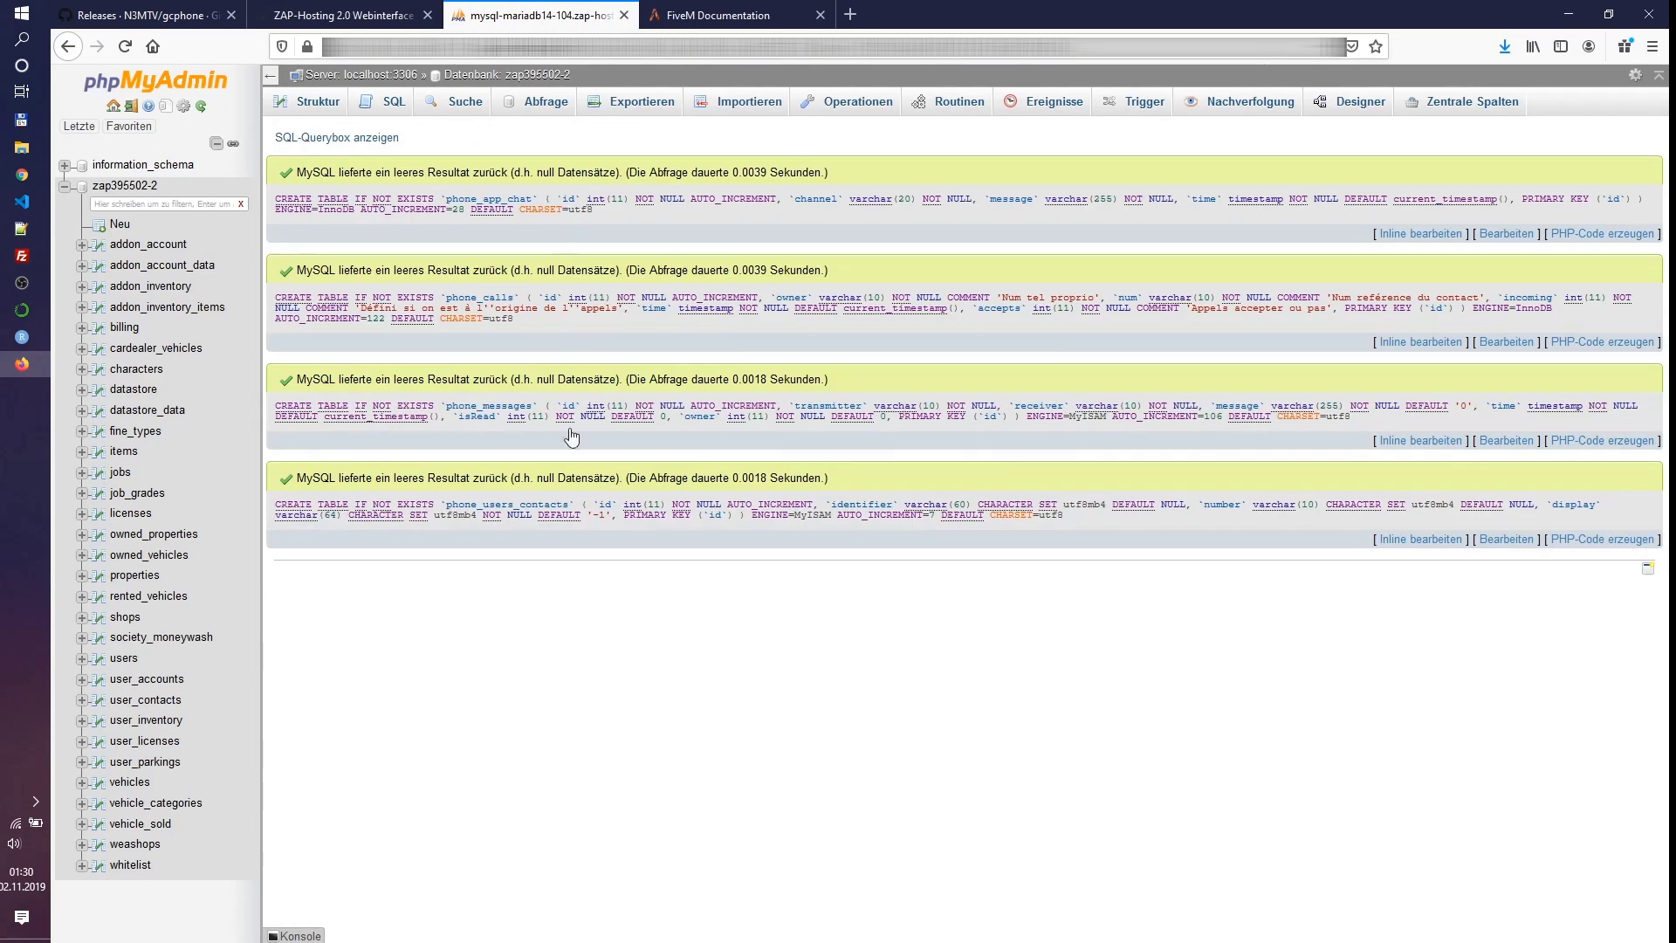
# - Refresh the table list and browse the empty phone_calls and phone_messages tables
pyautogui.click(201, 106)
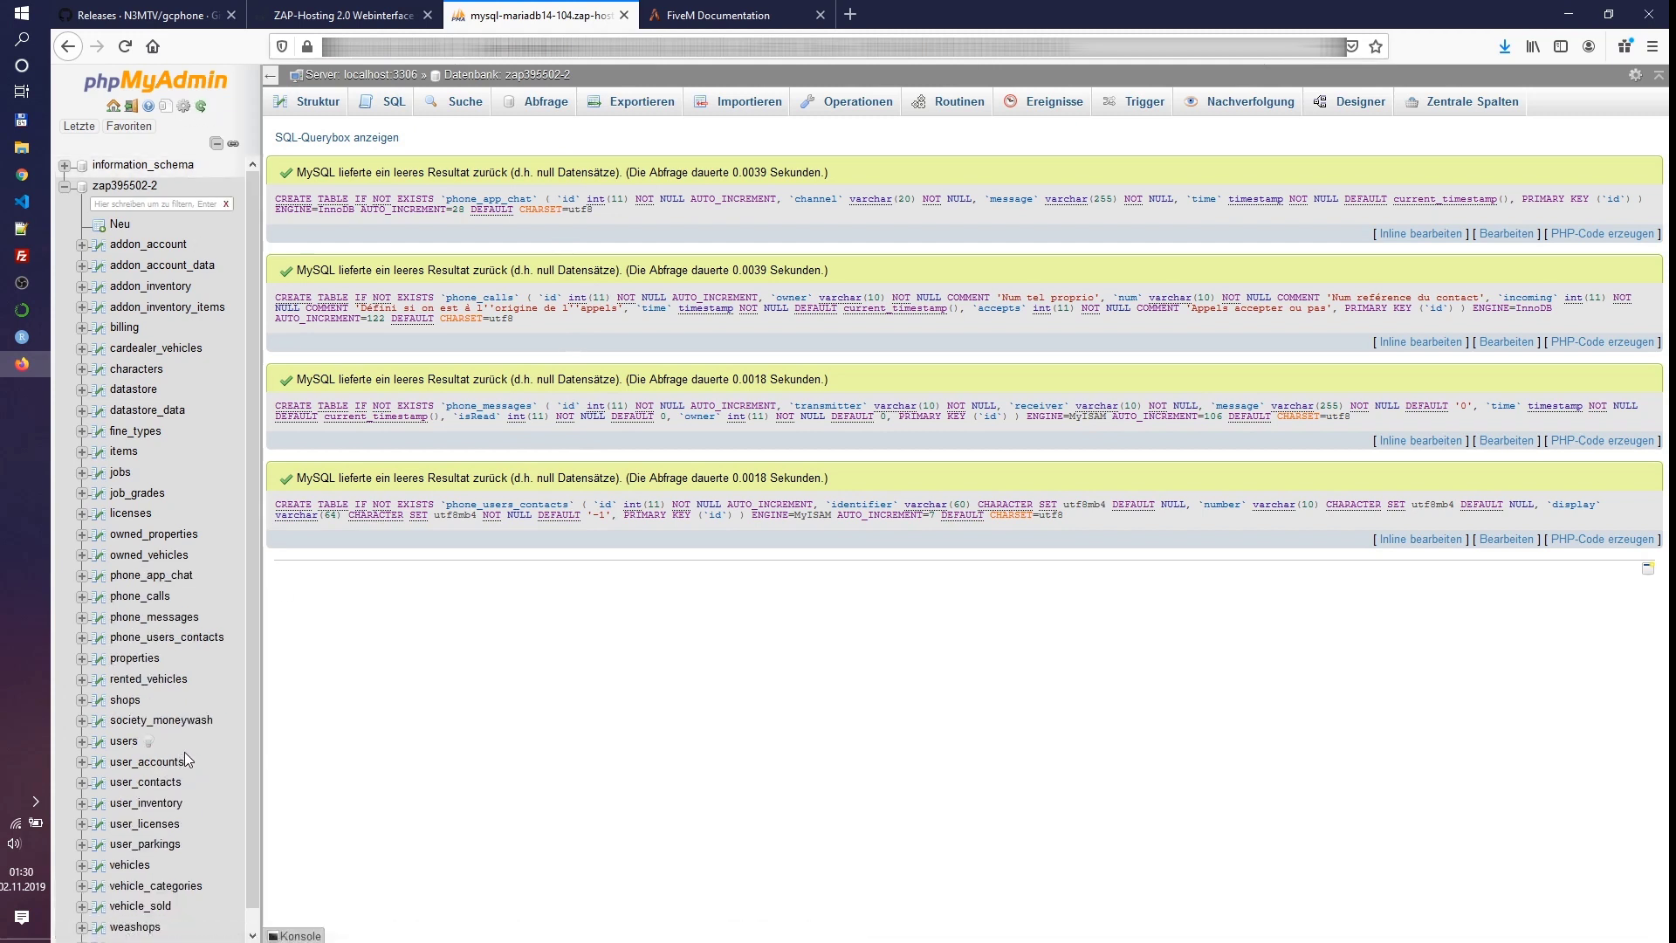
pyautogui.click(180, 583)
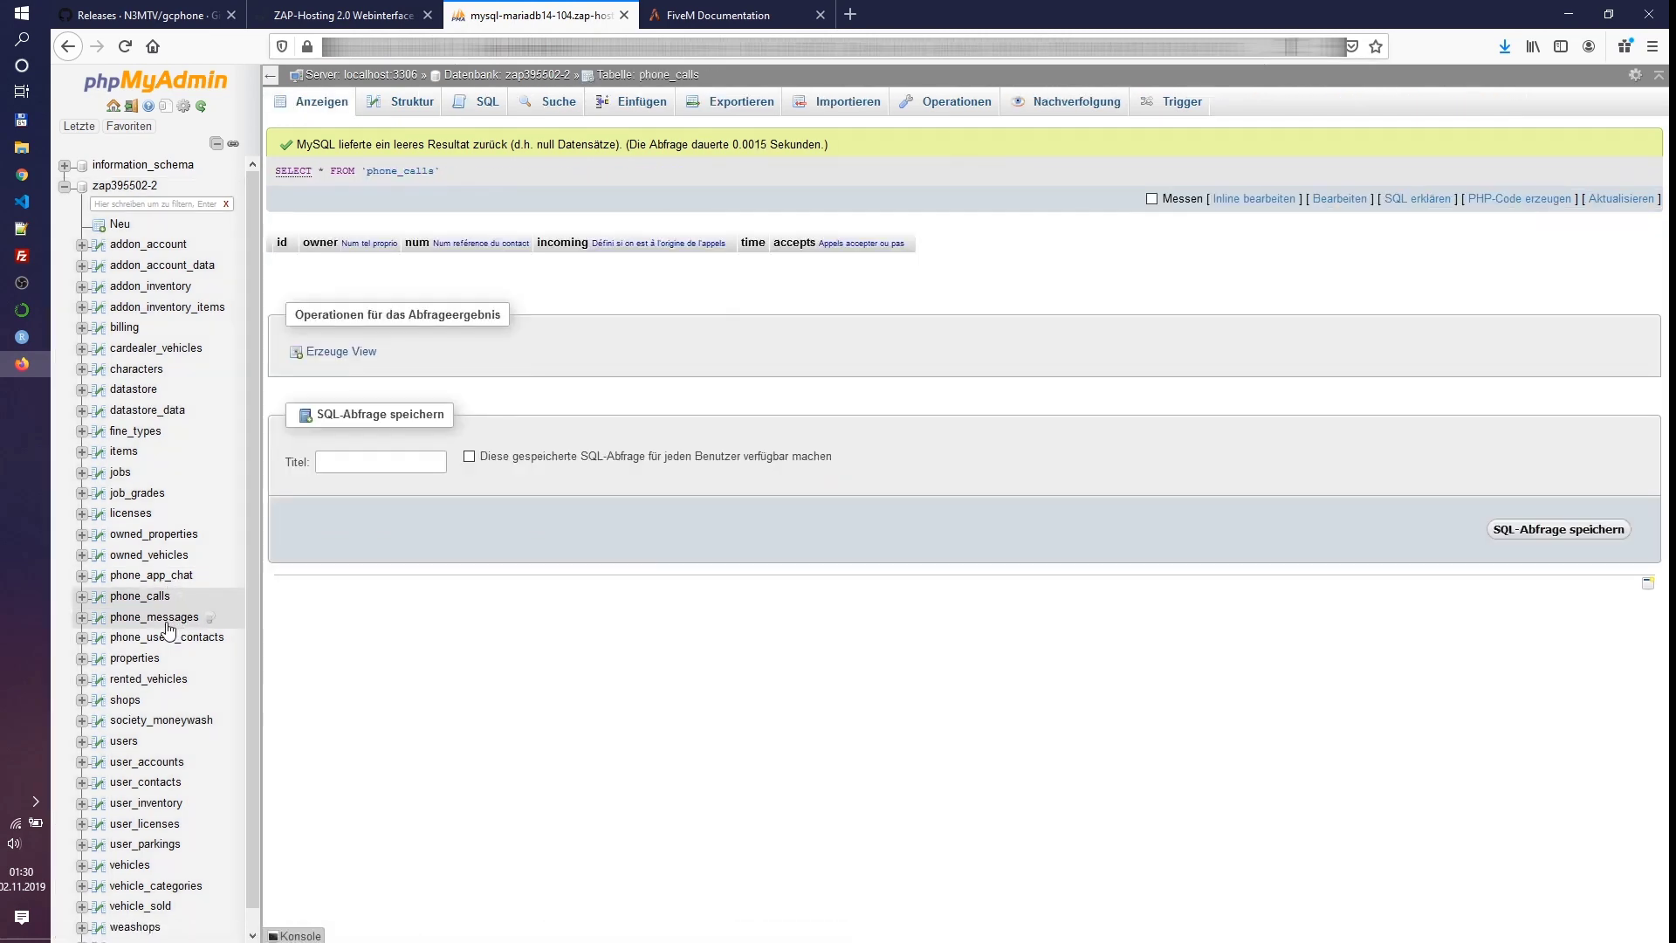
pyautogui.click(161, 618)
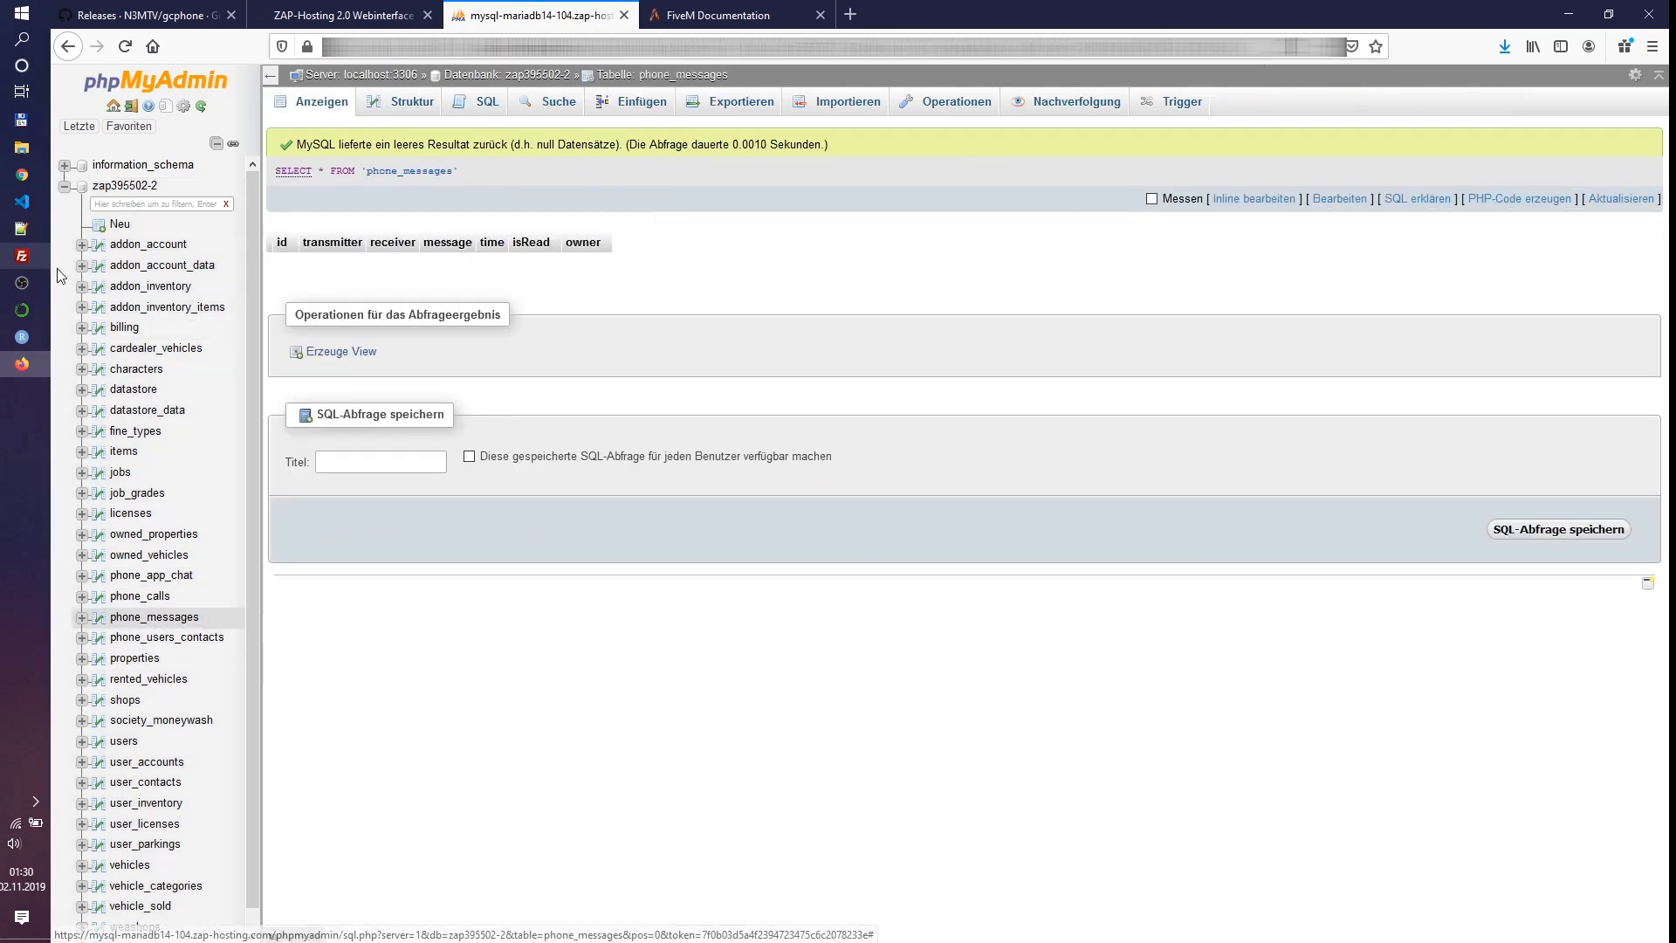
pyautogui.click(21, 120)
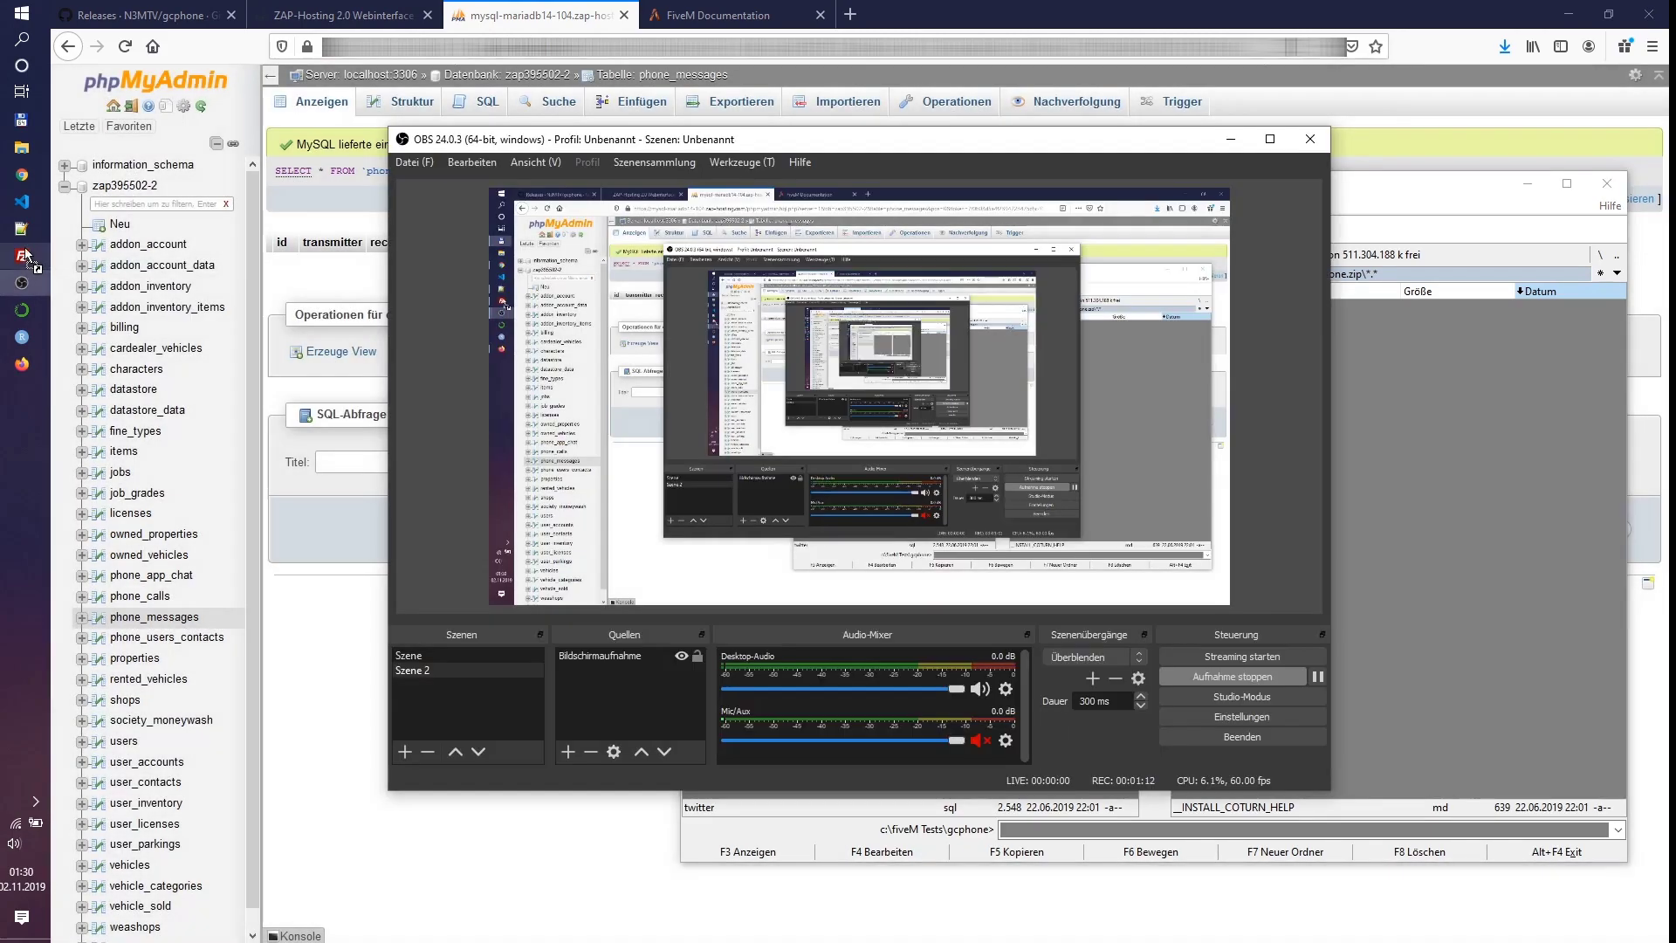
# - Open twitter.sql and select its twitter_accounts, twitter_tweets and twitter_likes CREATE TABLE blocks
pyautogui.click(21, 231)
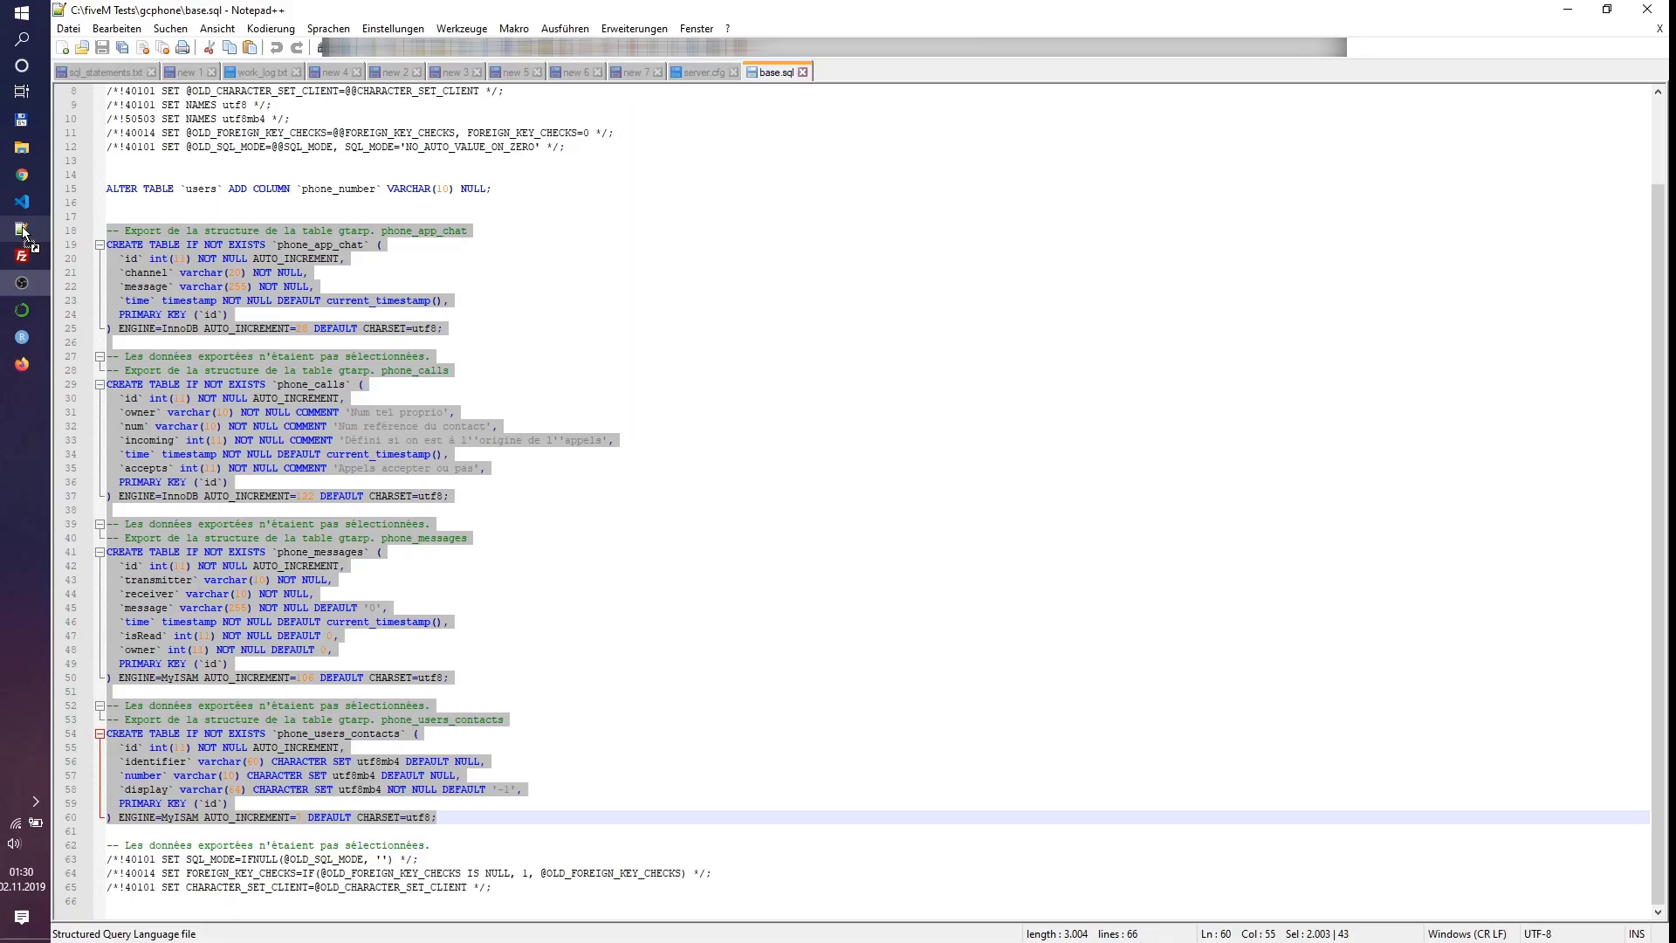
pyautogui.moveTo(24, 234); pyautogui.dragTo(821, 318)
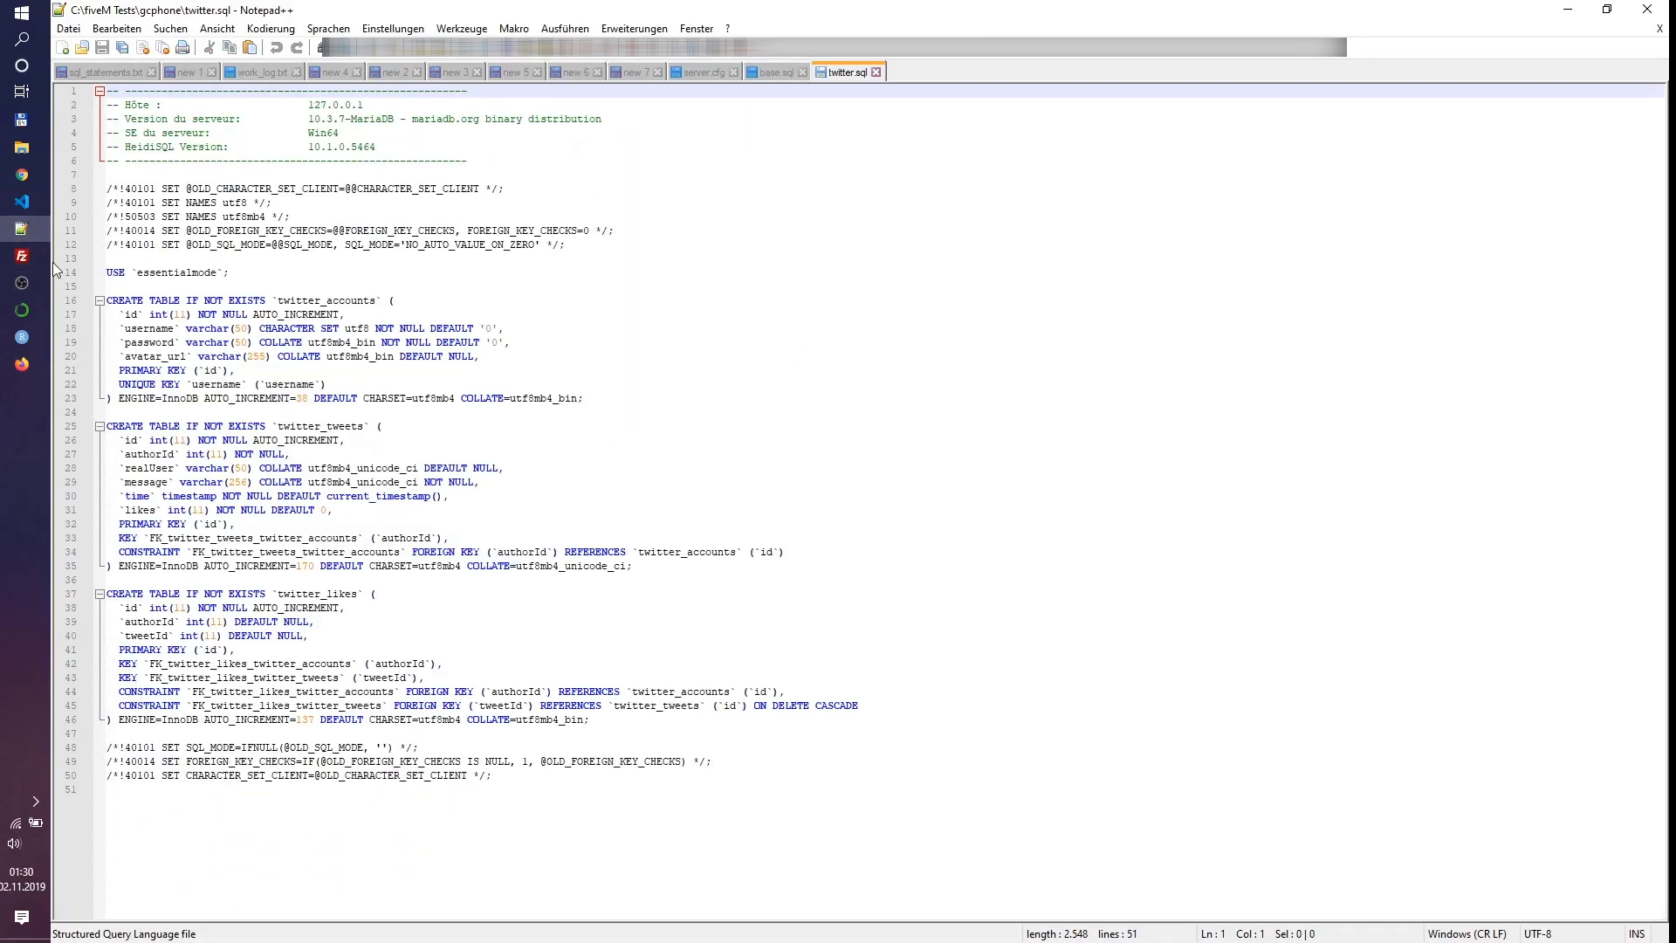
pyautogui.moveTo(110, 299); pyautogui.dragTo(965, 718)
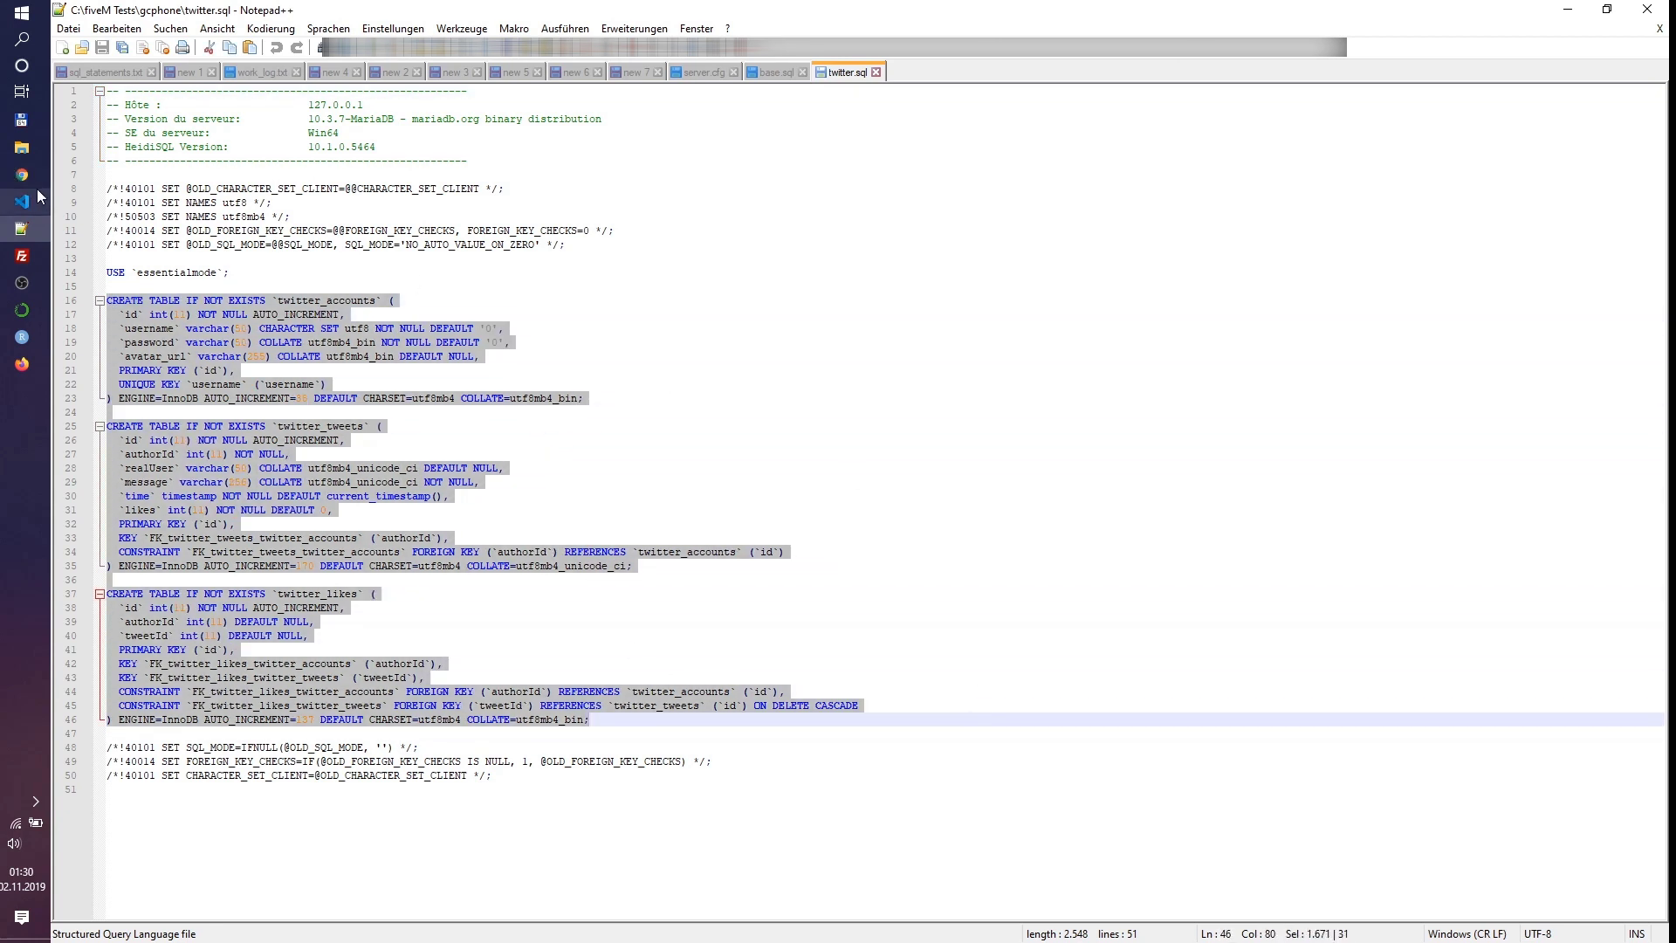
# - Paste and run the twitter CREATE TABLE script in phpMyAdmin's SQL editor
pyautogui.click(21, 365)
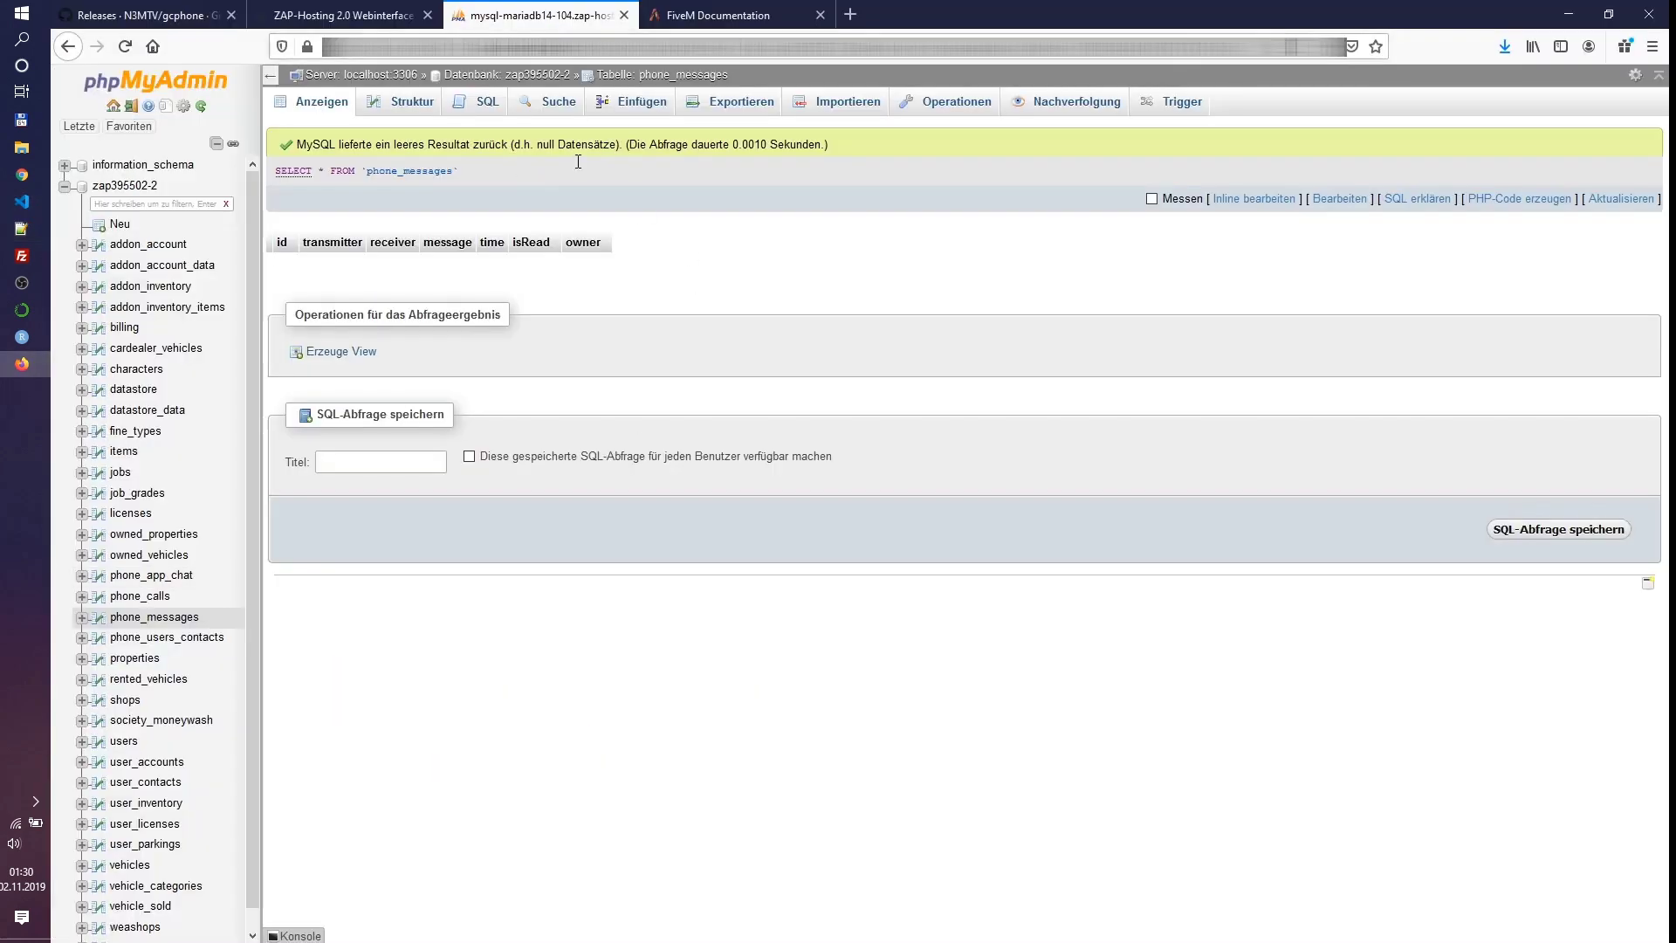
pyautogui.click(467, 105)
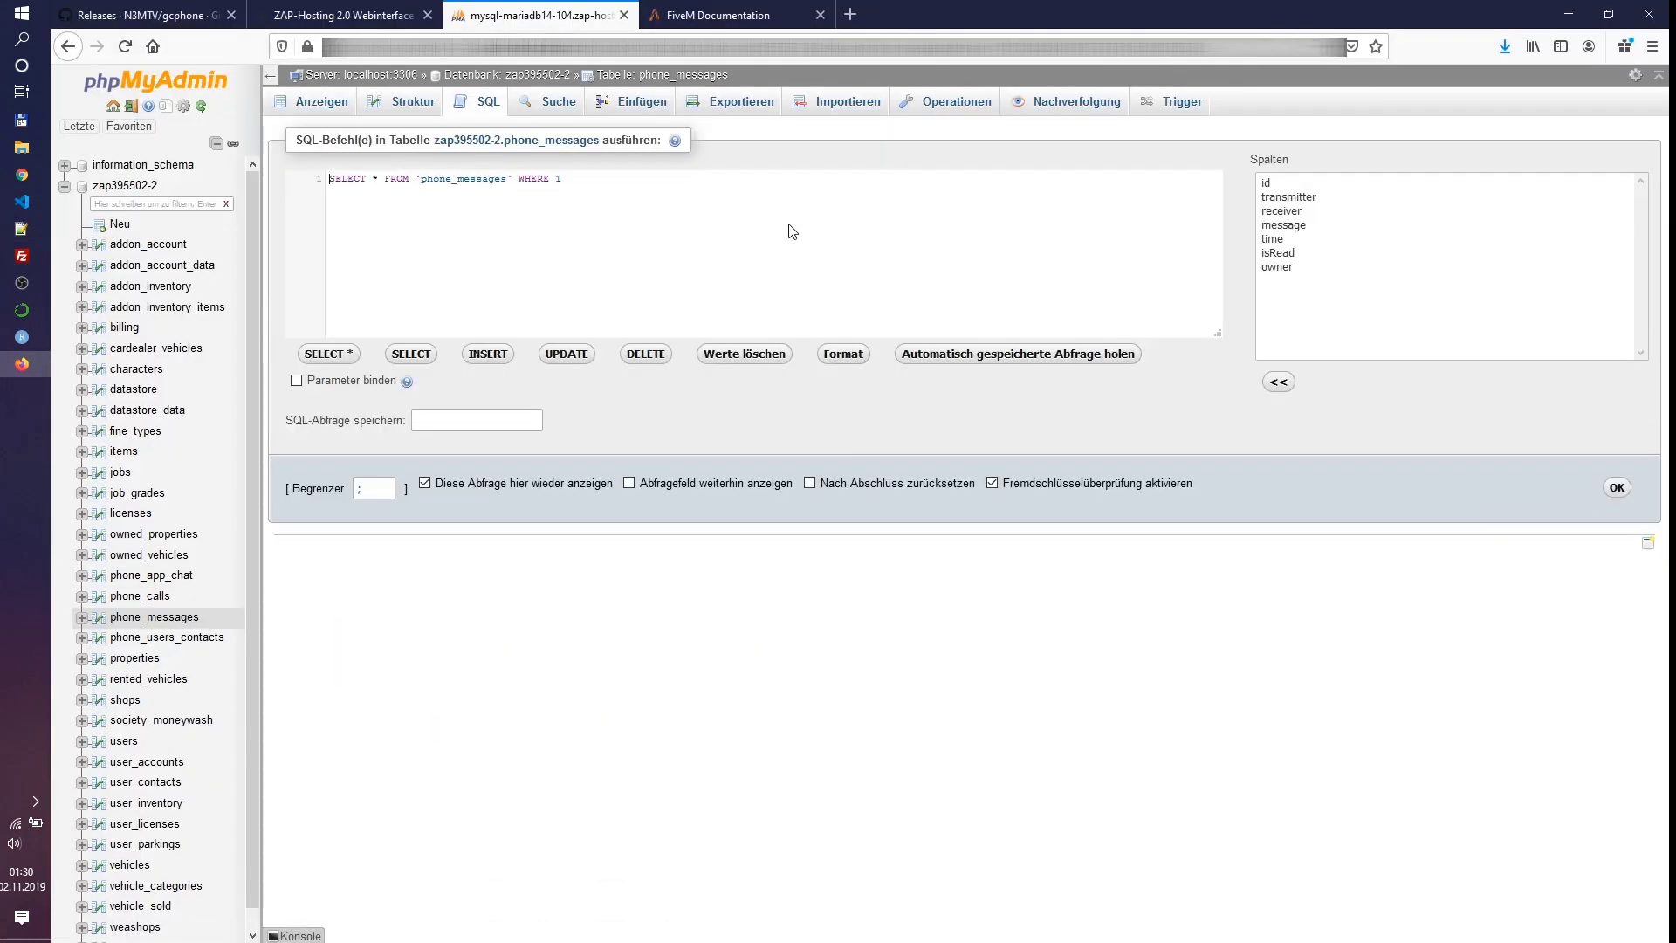
pyautogui.click(907, 227)
pyautogui.hotkey('ctrl', 'v')
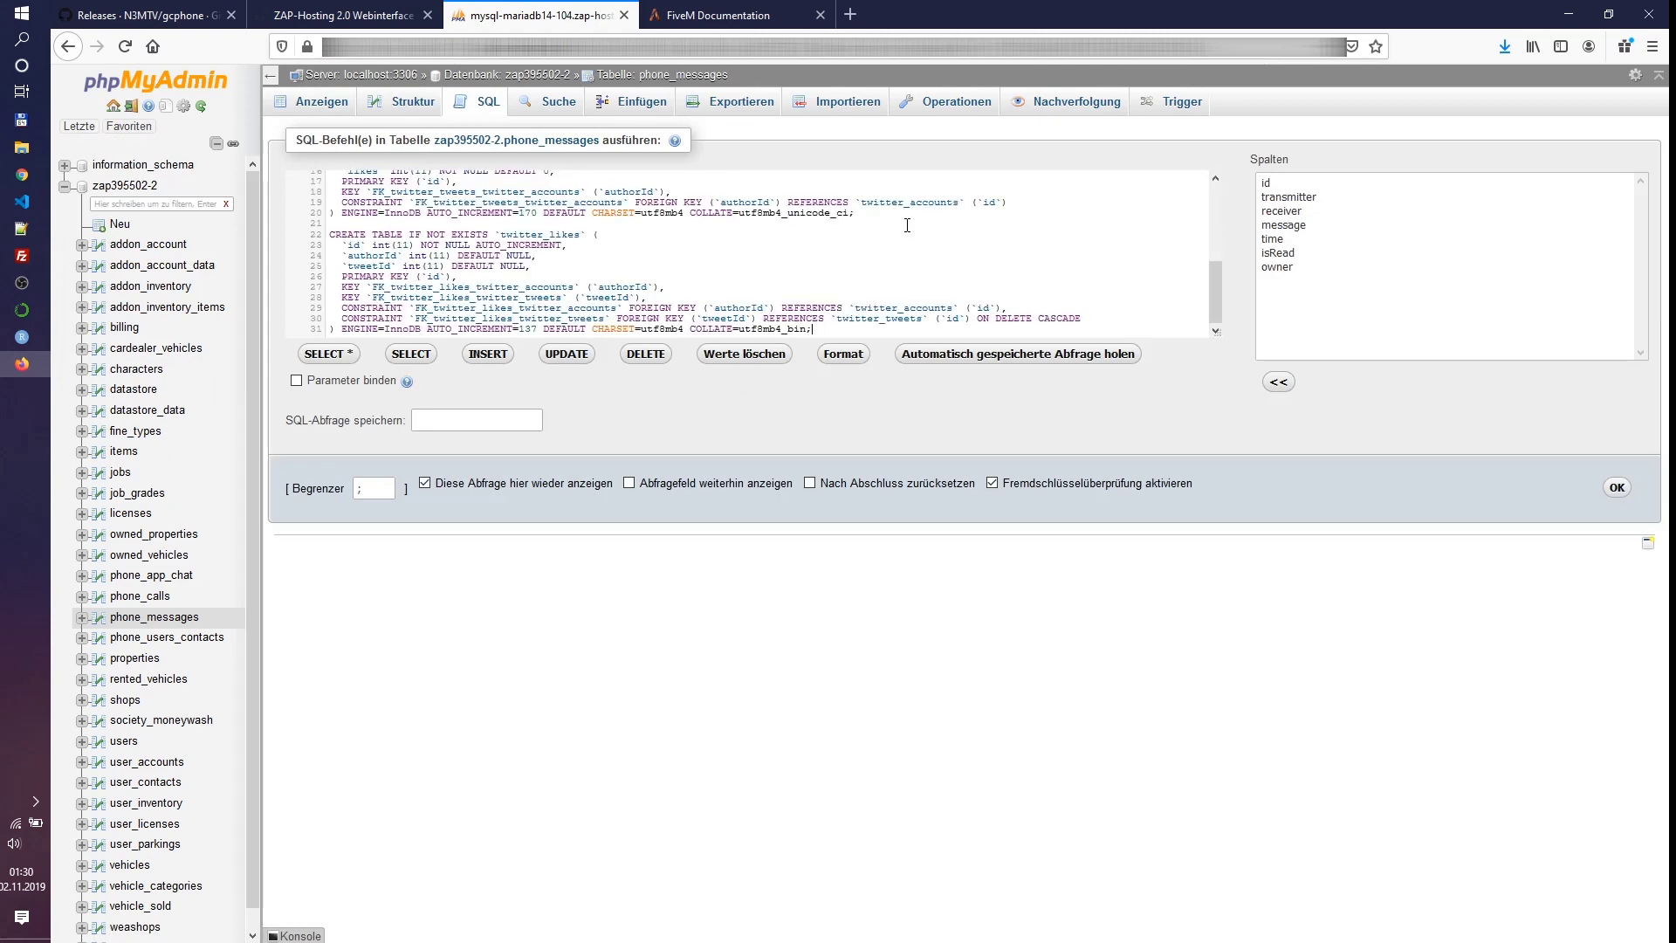
pyautogui.click(1617, 487)
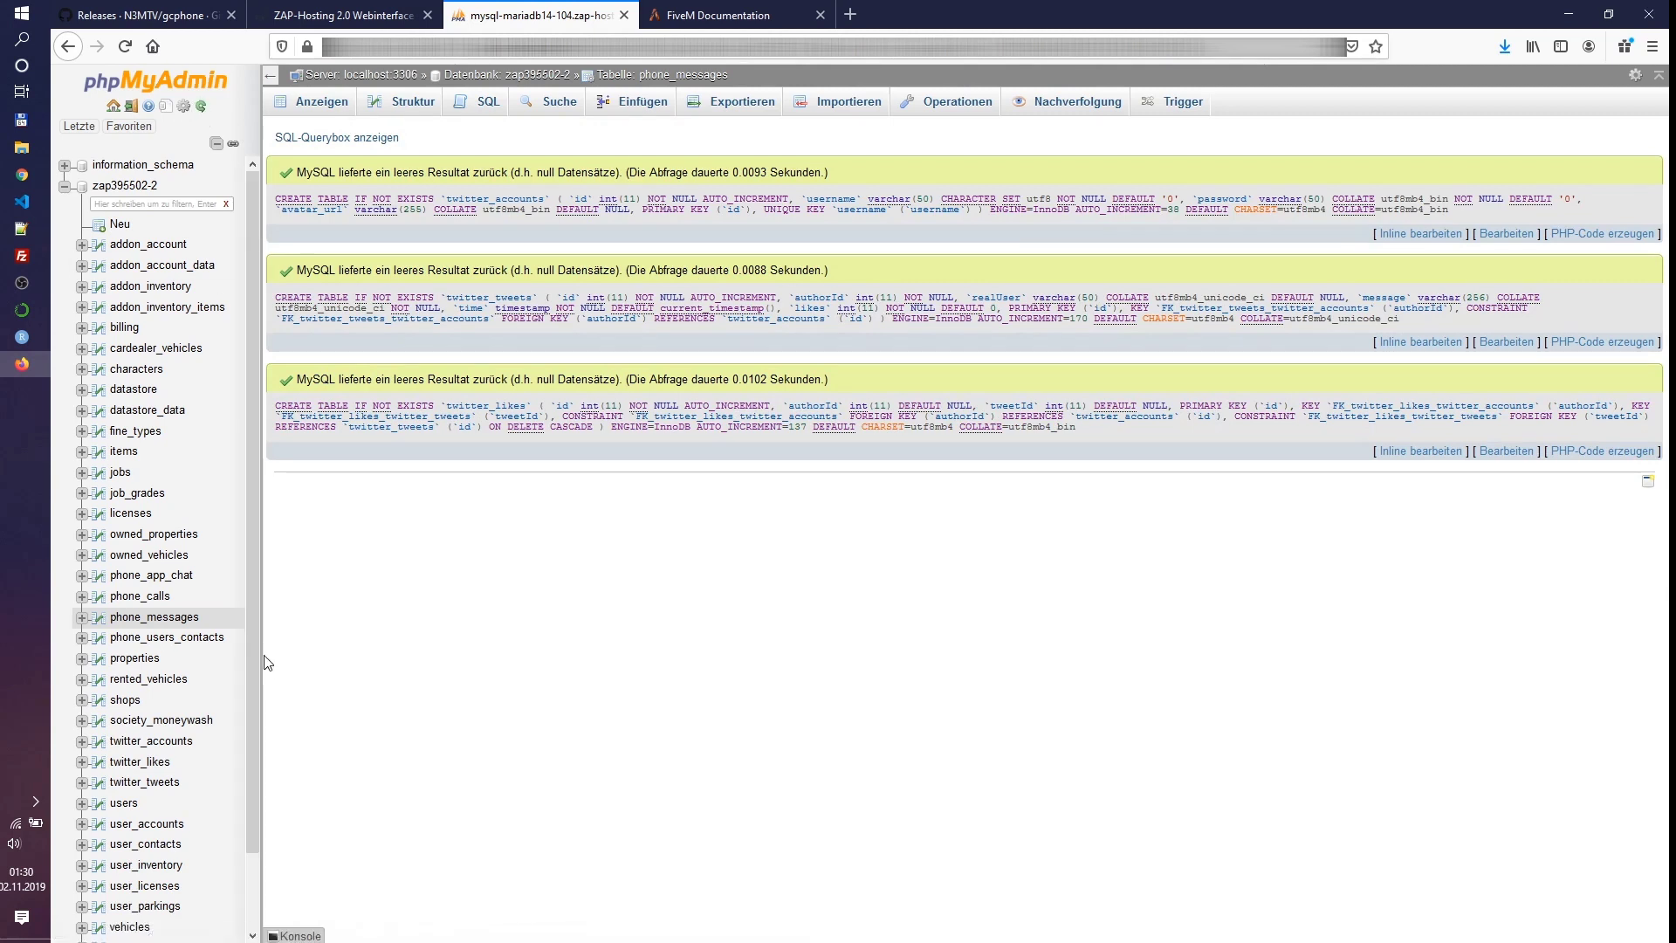
pyautogui.scroll(-1, 253, 635)
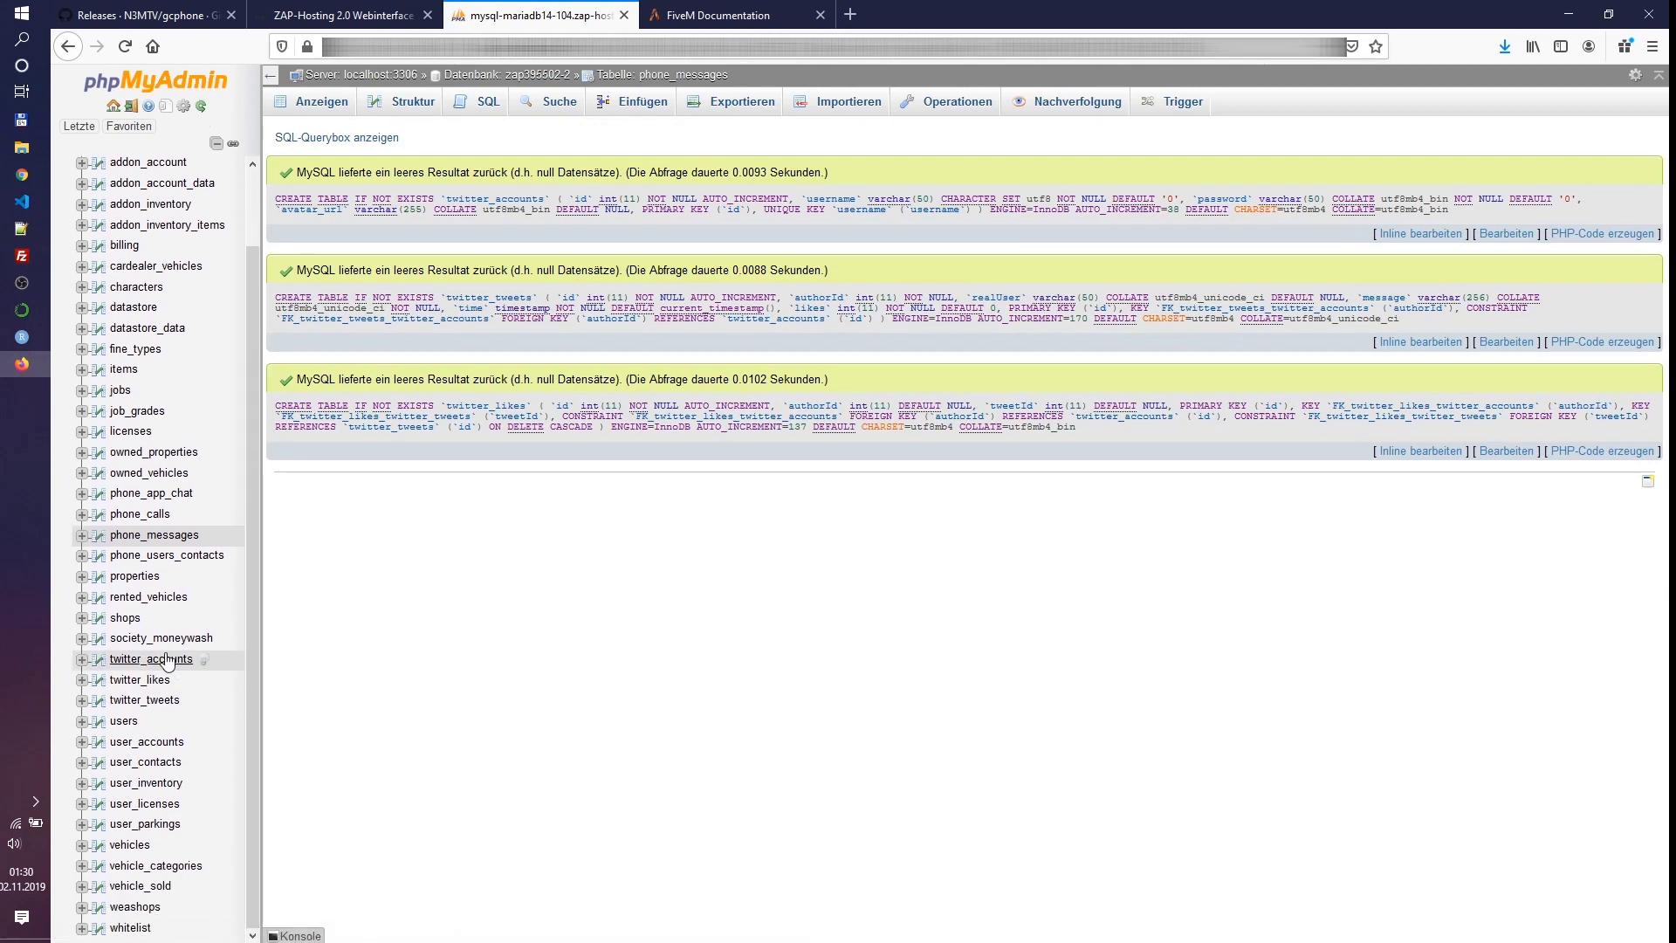
# - Browse the new twitter_likes and empty twitter_tweets tables
pyautogui.click(165, 680)
pyautogui.click(166, 701)
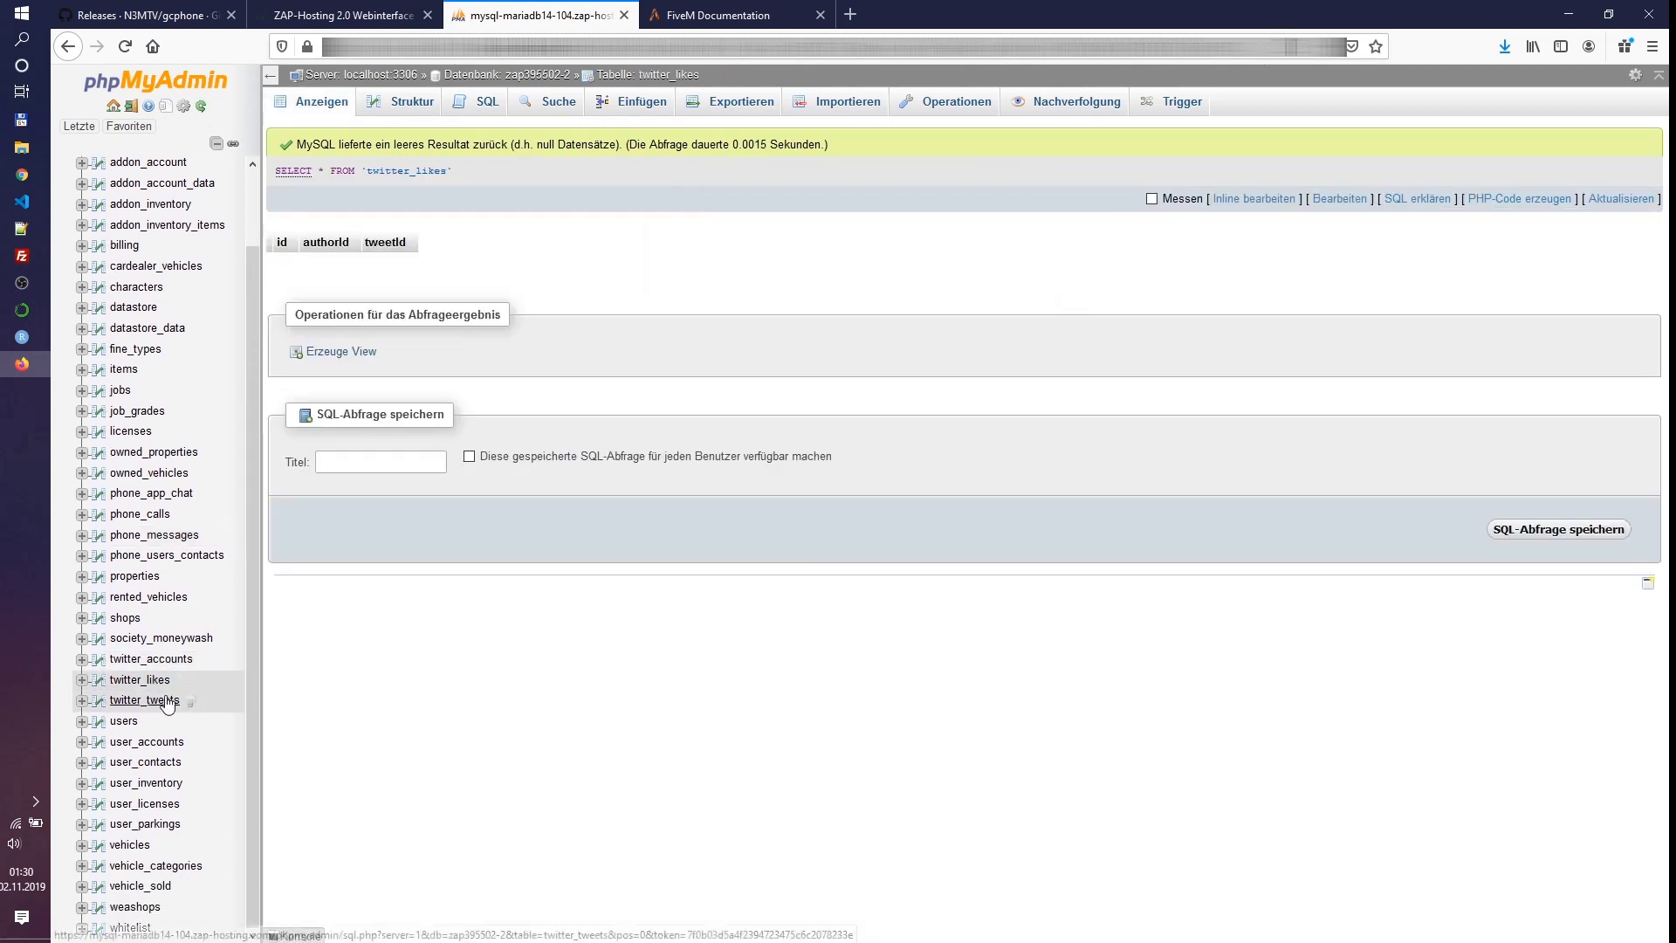
pyautogui.click(167, 700)
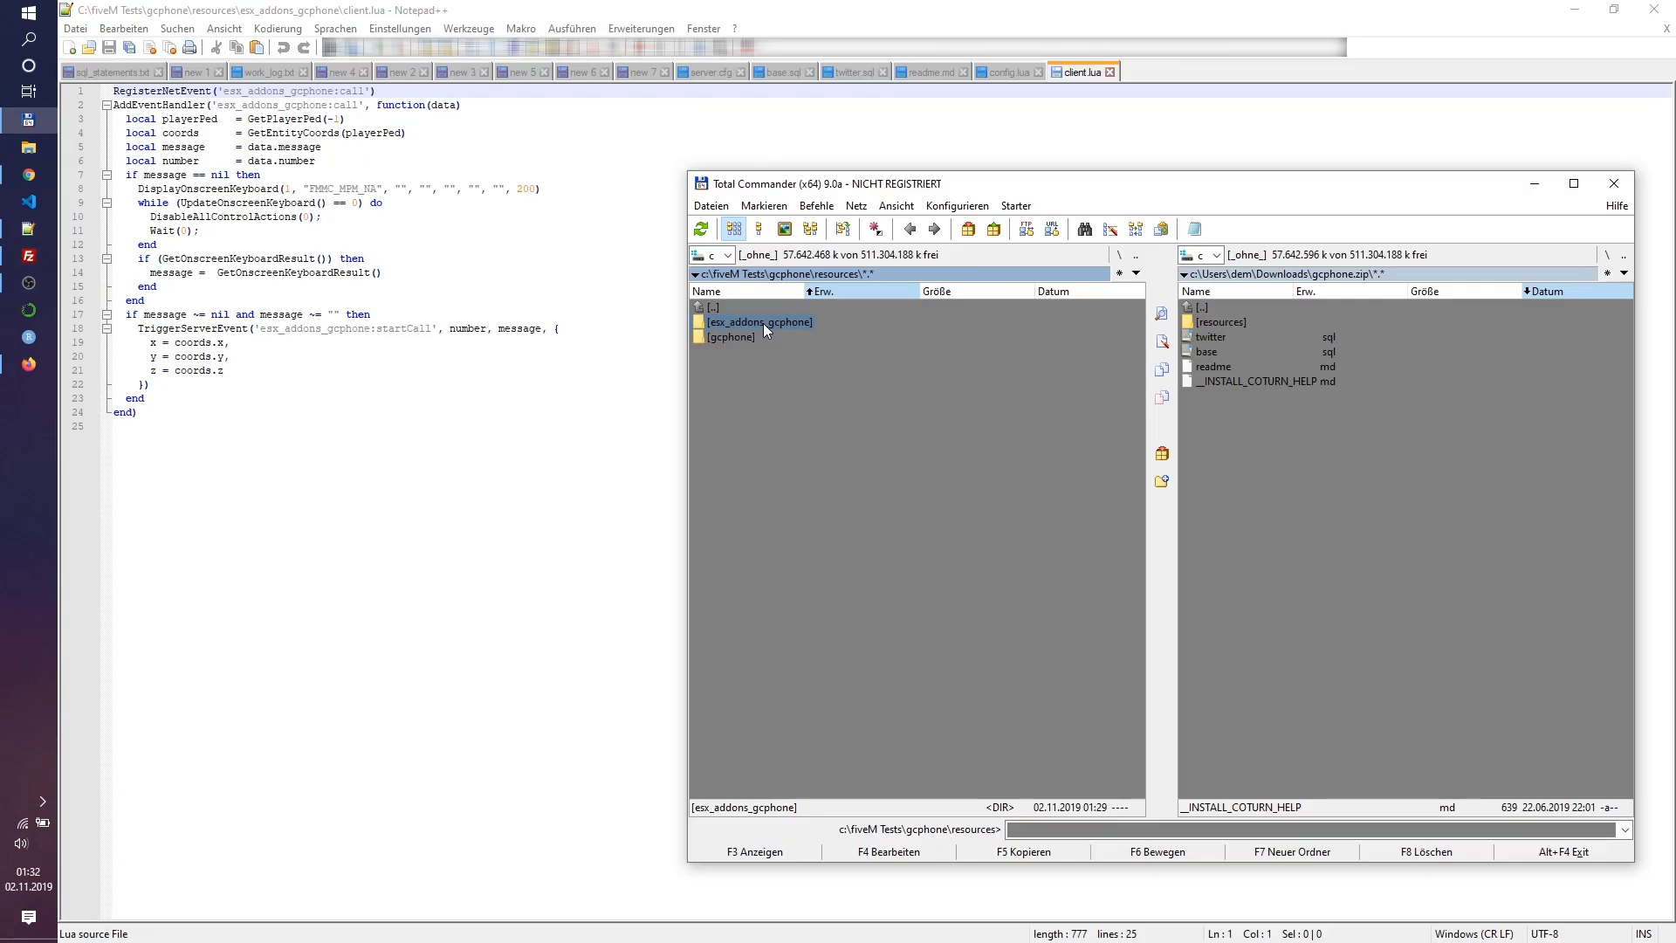
# - Open [gcphone] > [client] > client.lua and look up the FiveM controls reference
pyautogui.doubleClick(770, 339)
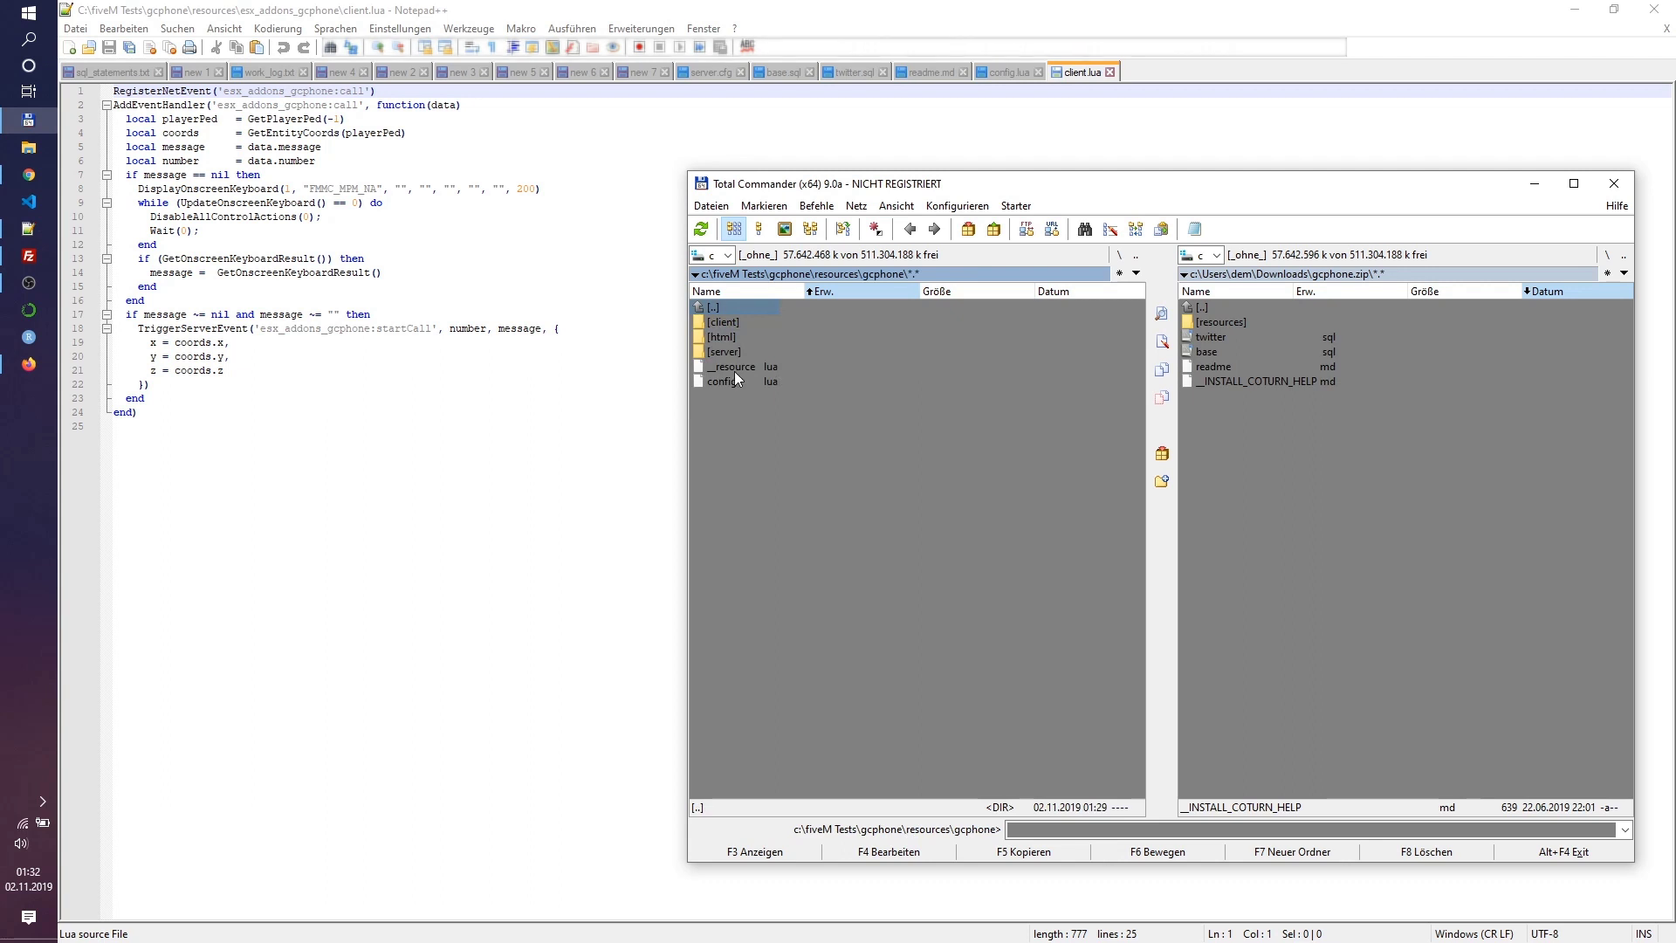
pyautogui.doubleClick(745, 323)
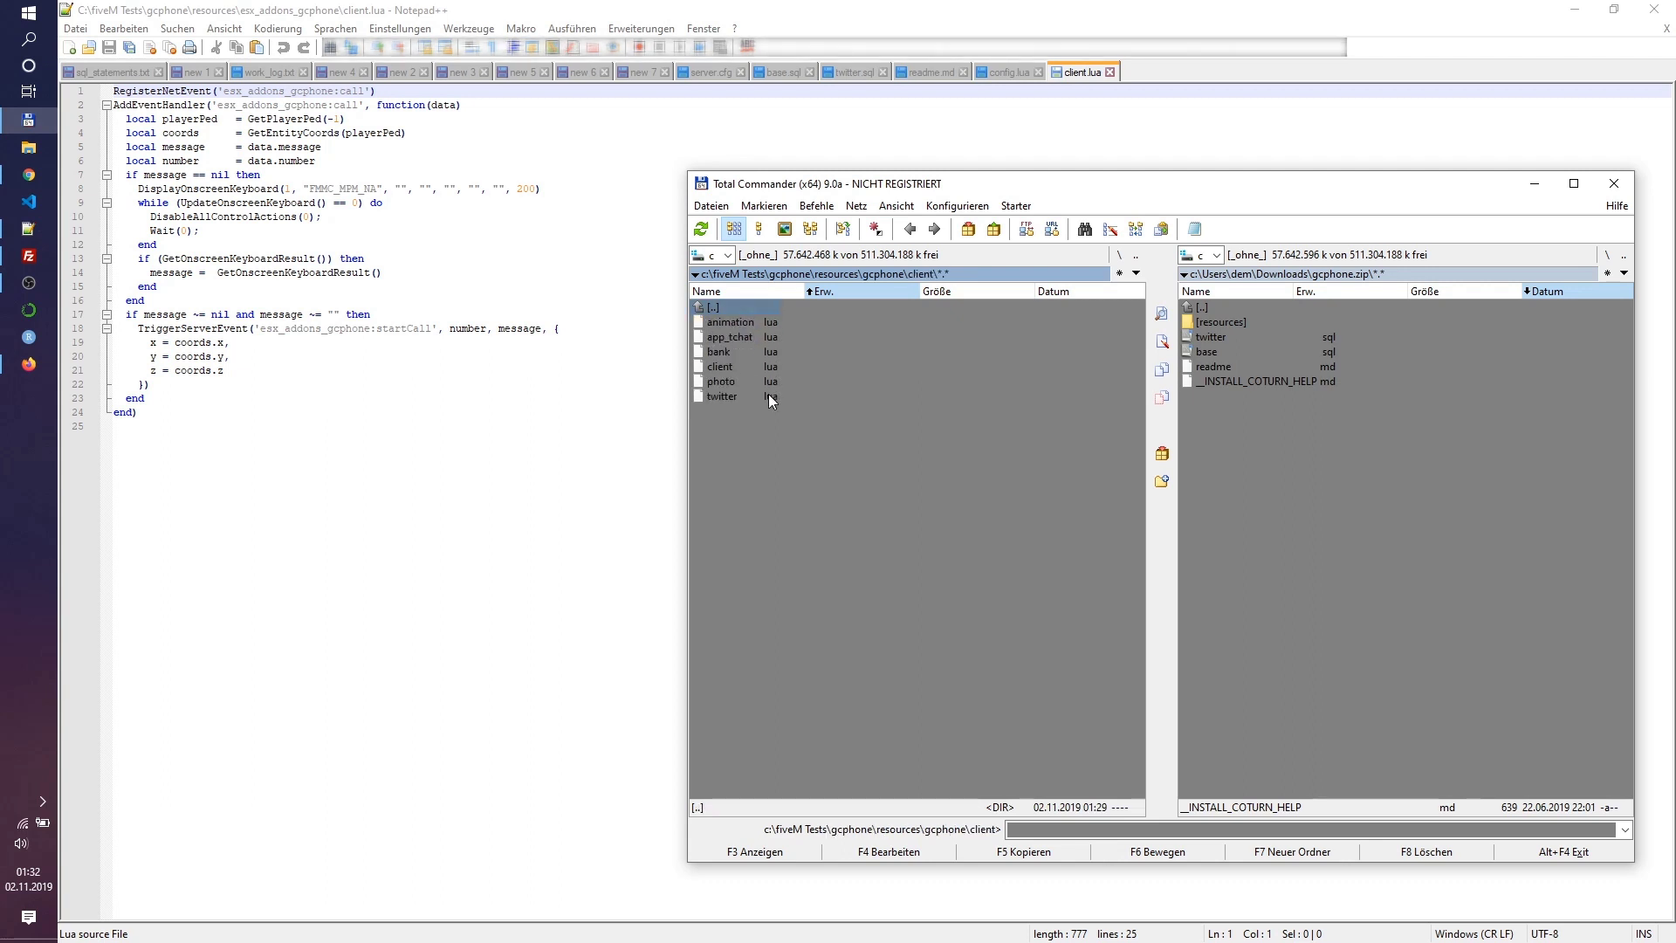
pyautogui.doubleClick(751, 368)
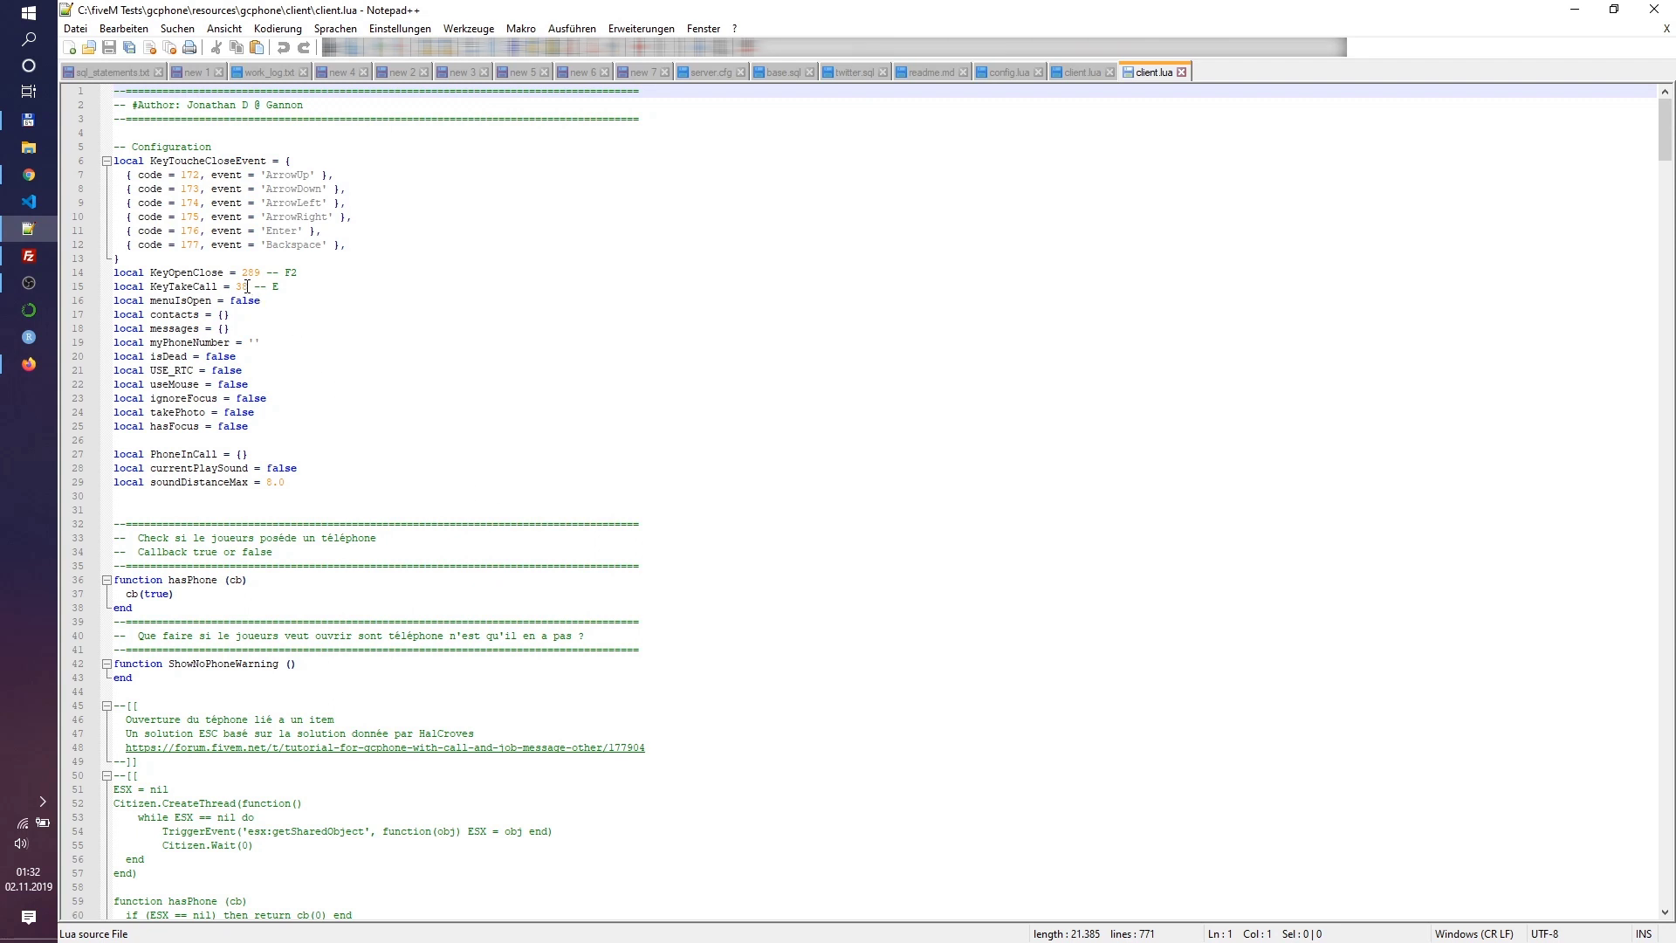
pyautogui.click(266, 273)
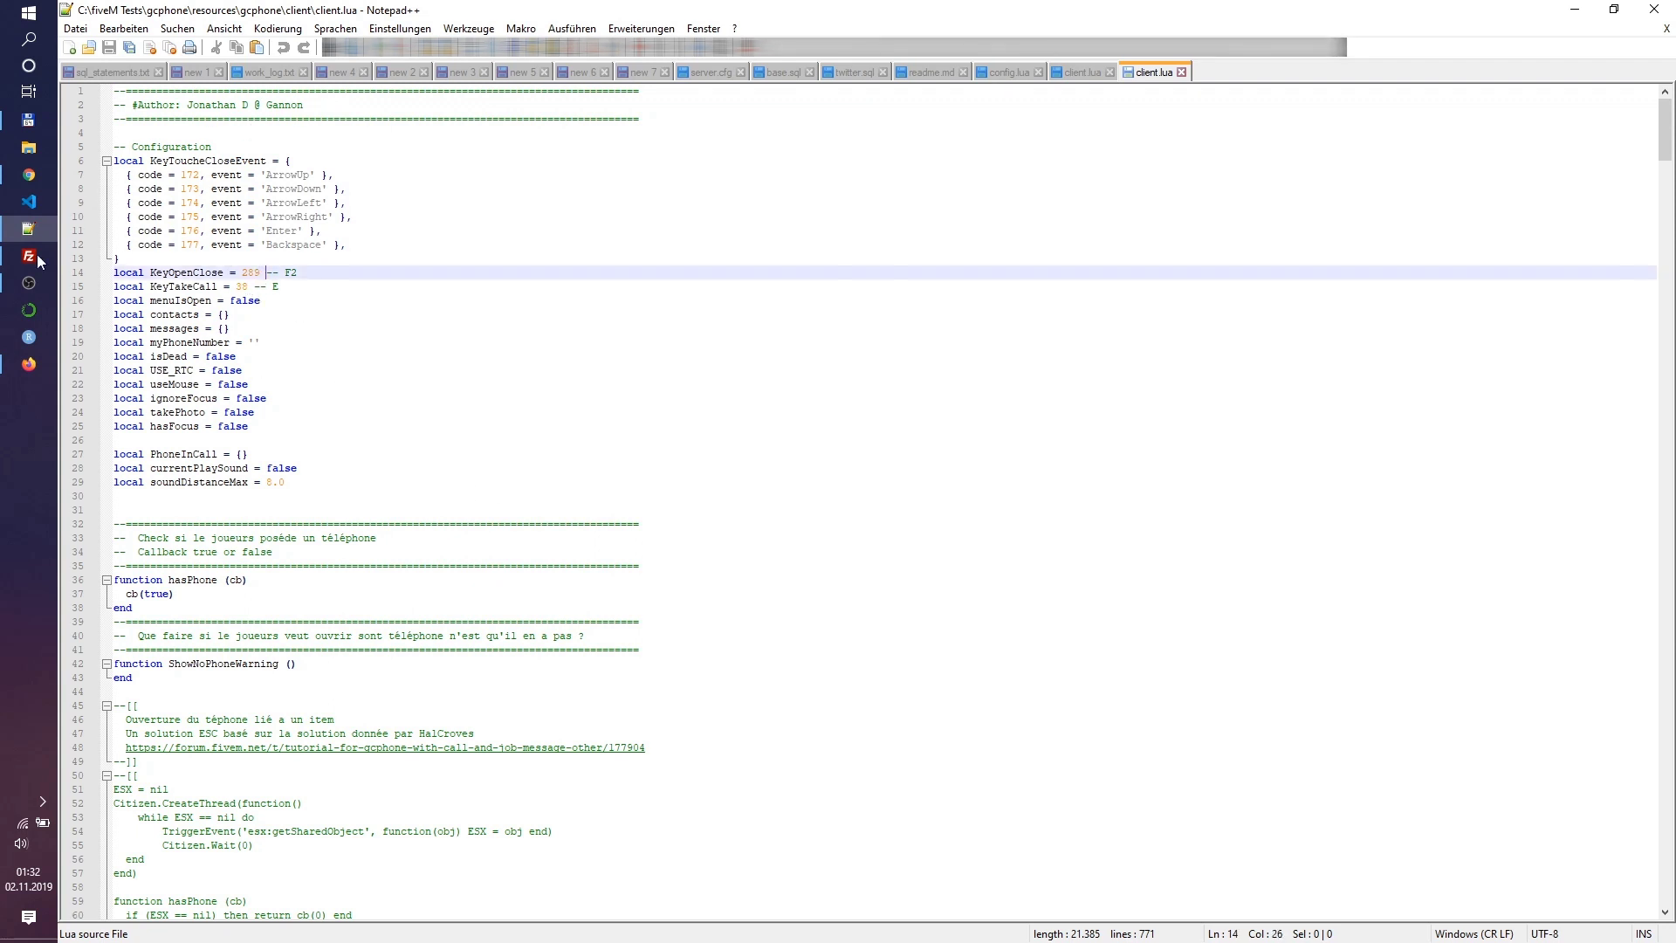
pyautogui.click(27, 363)
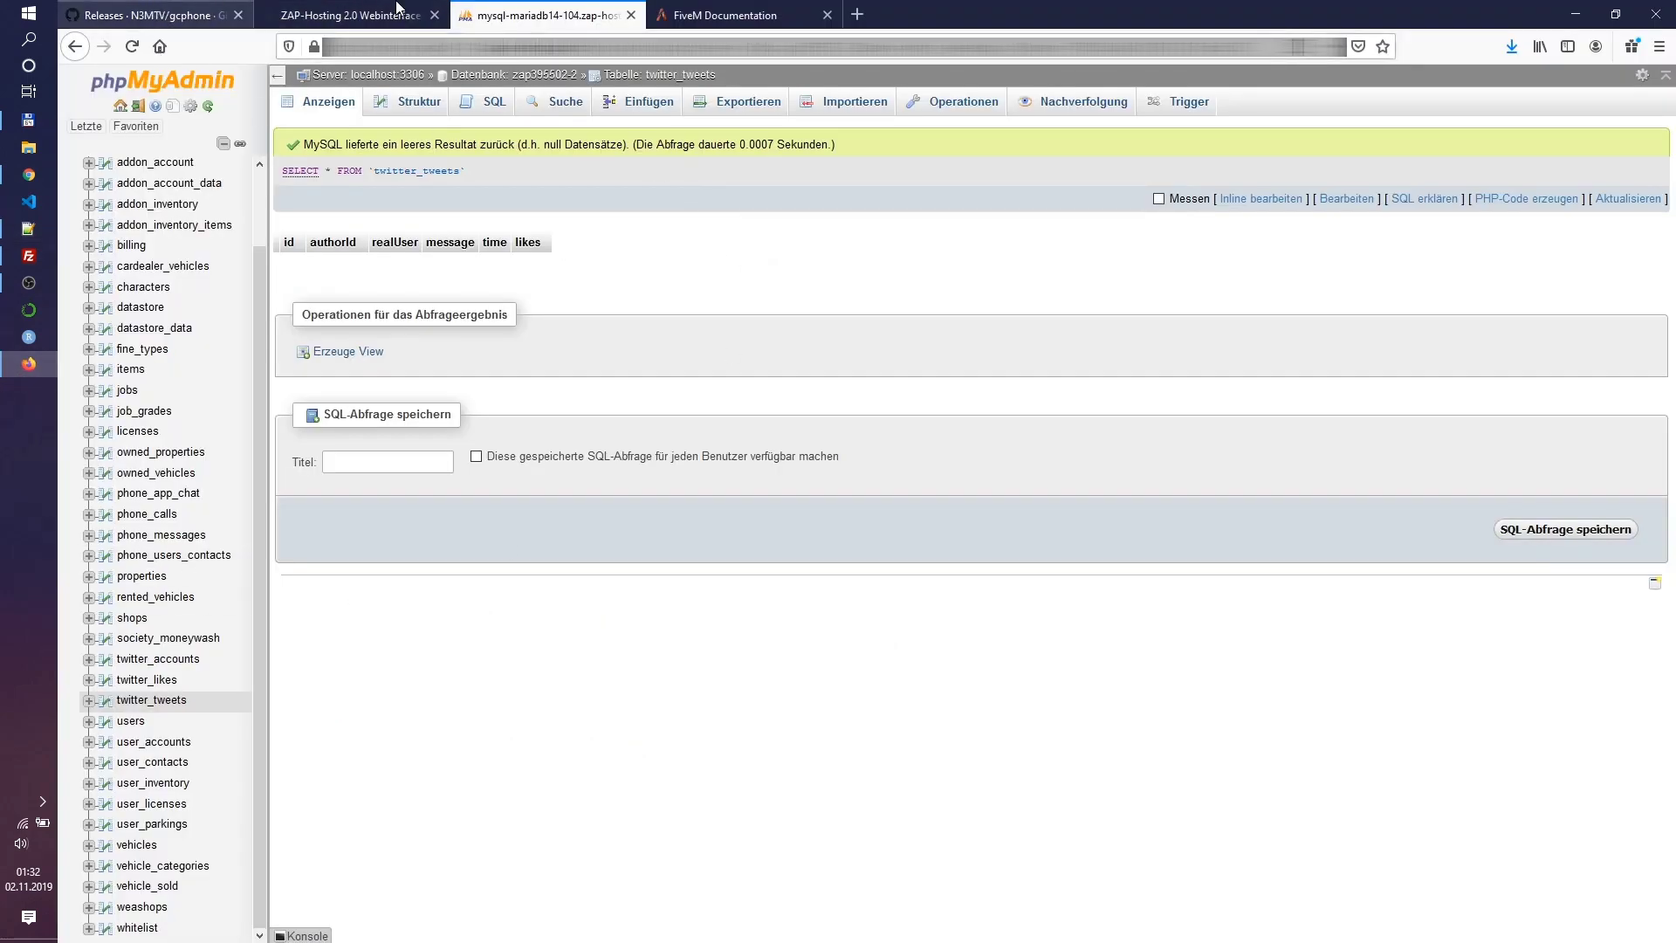
pyautogui.click(747, 15)
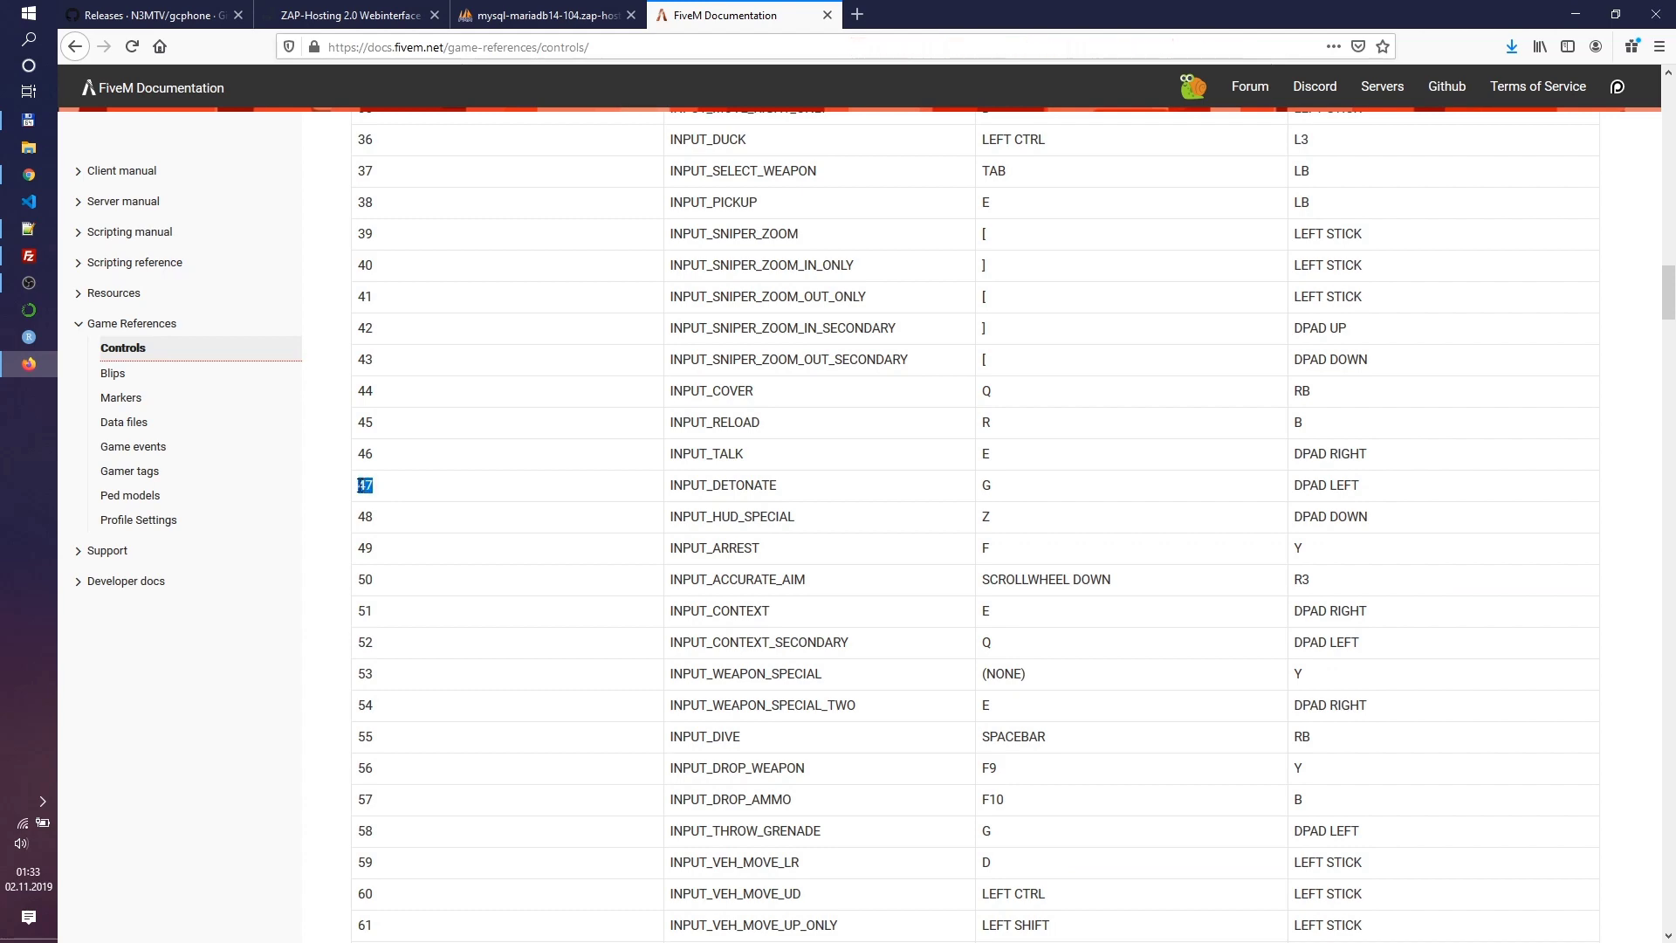
# - Change KeyOpenClose on line 14 to 47 and save client.lua
pyautogui.click(29, 227)
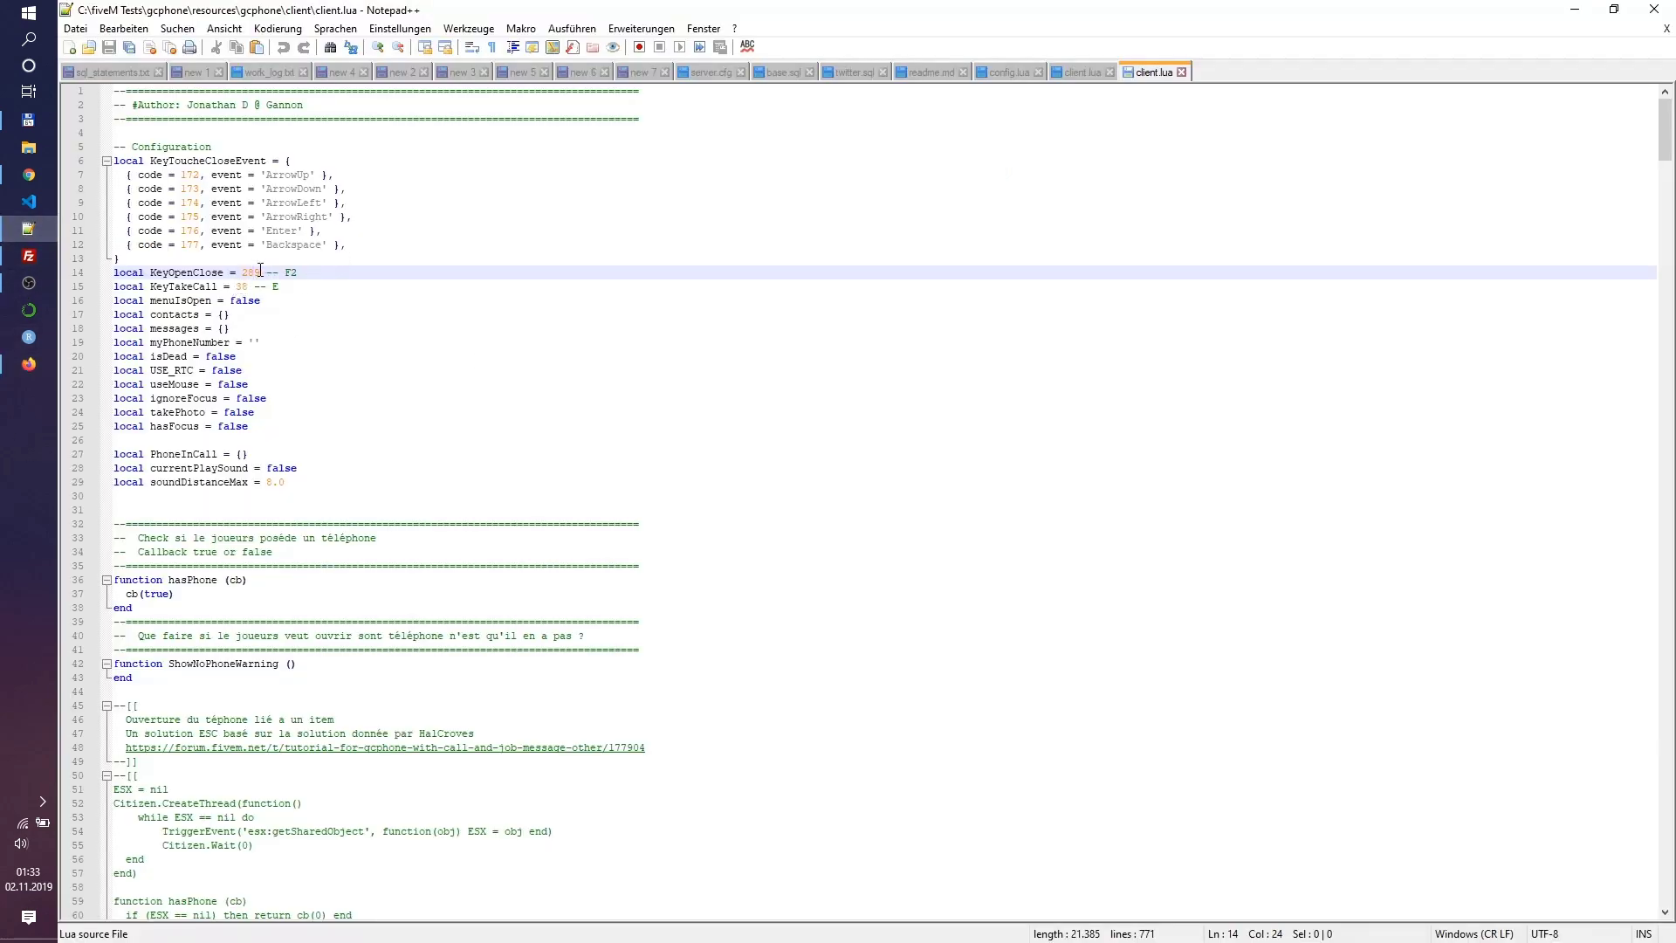
pyautogui.moveTo(262, 270); pyautogui.dragTo(248, 271)
pyautogui.write('47')
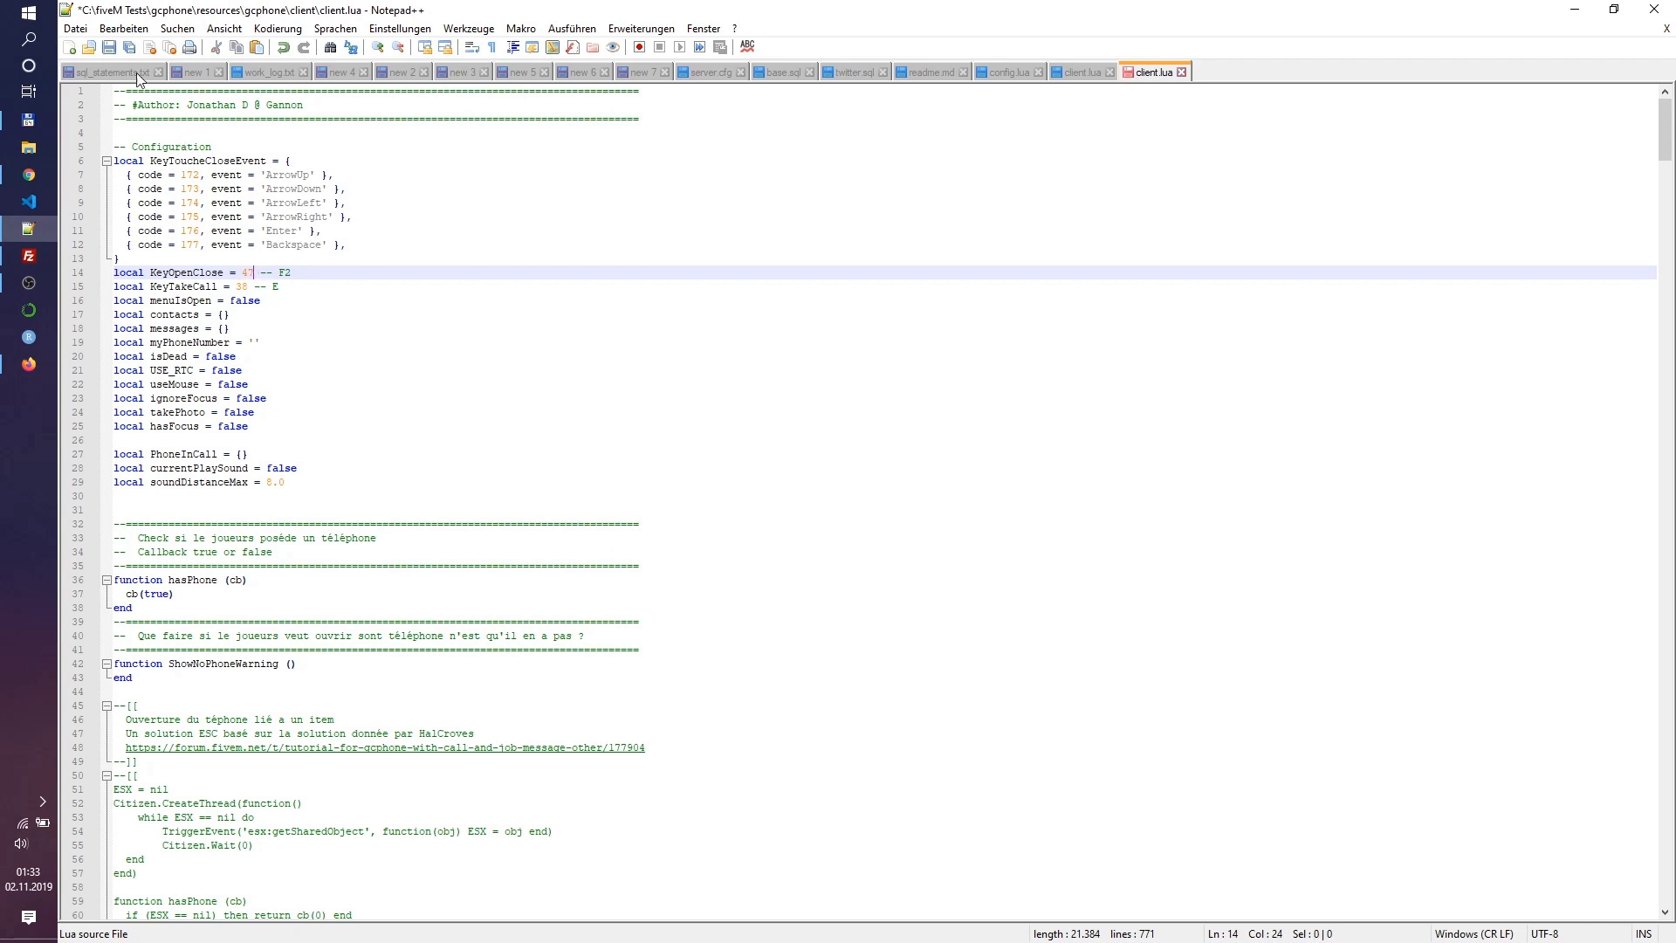
pyautogui.click(108, 51)
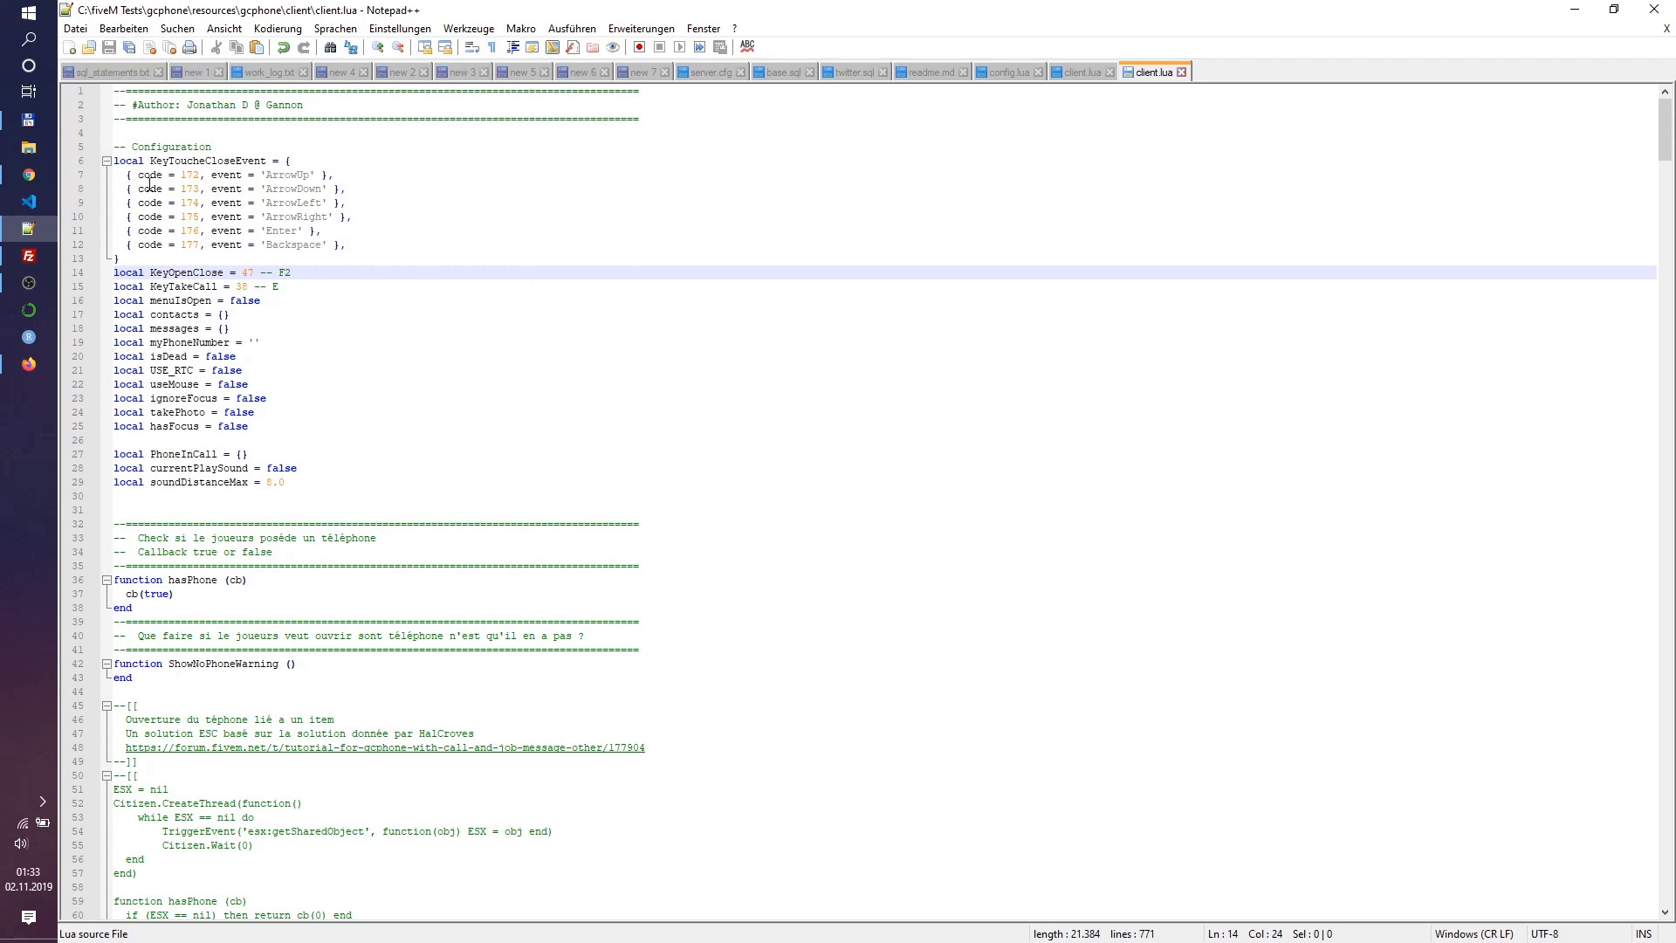
pyautogui.click(30, 123)
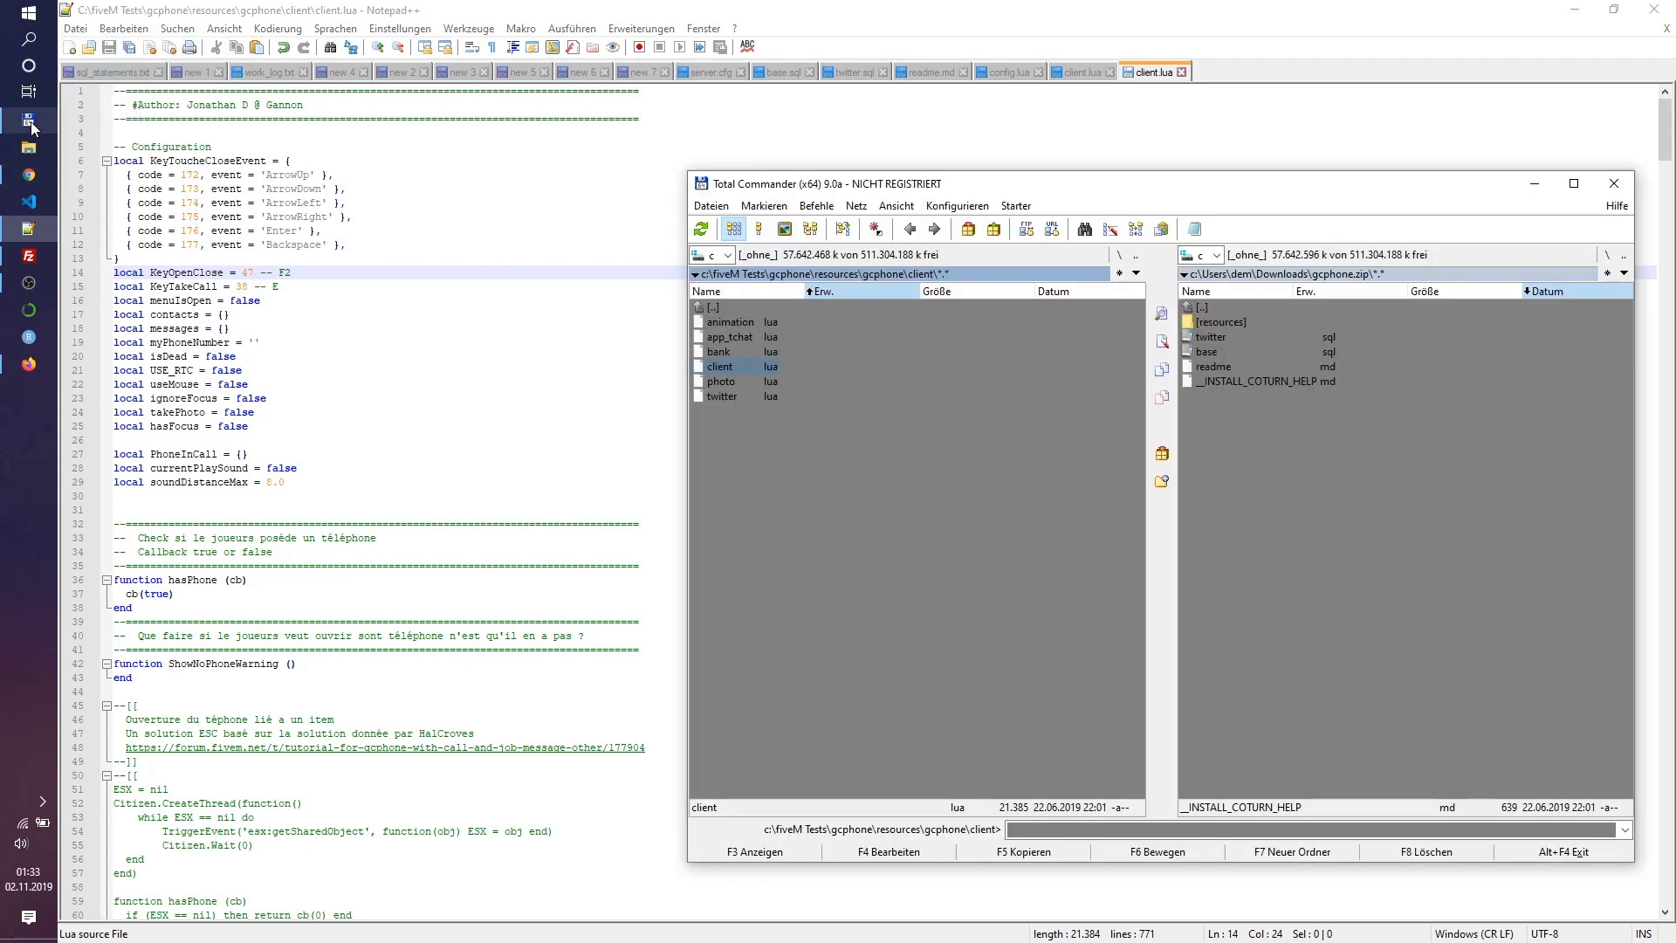
pyautogui.click(30, 363)
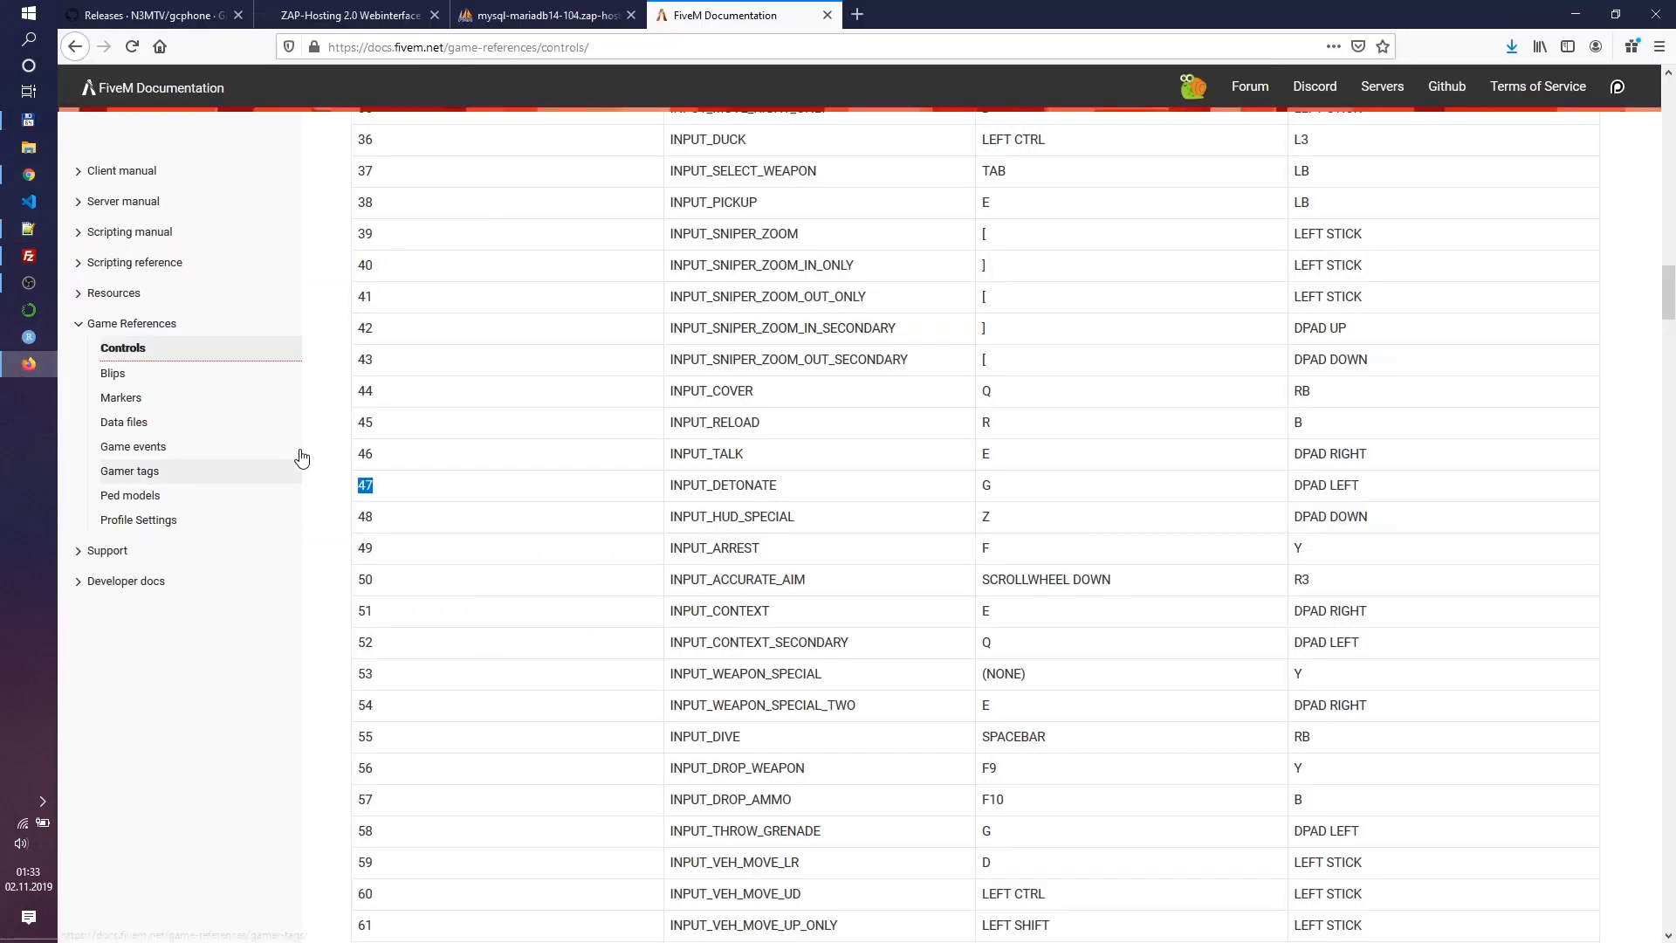
# - Upload the esx_addons_gcphone and gcphone folders into the server's resources folder
pyautogui.click(30, 255)
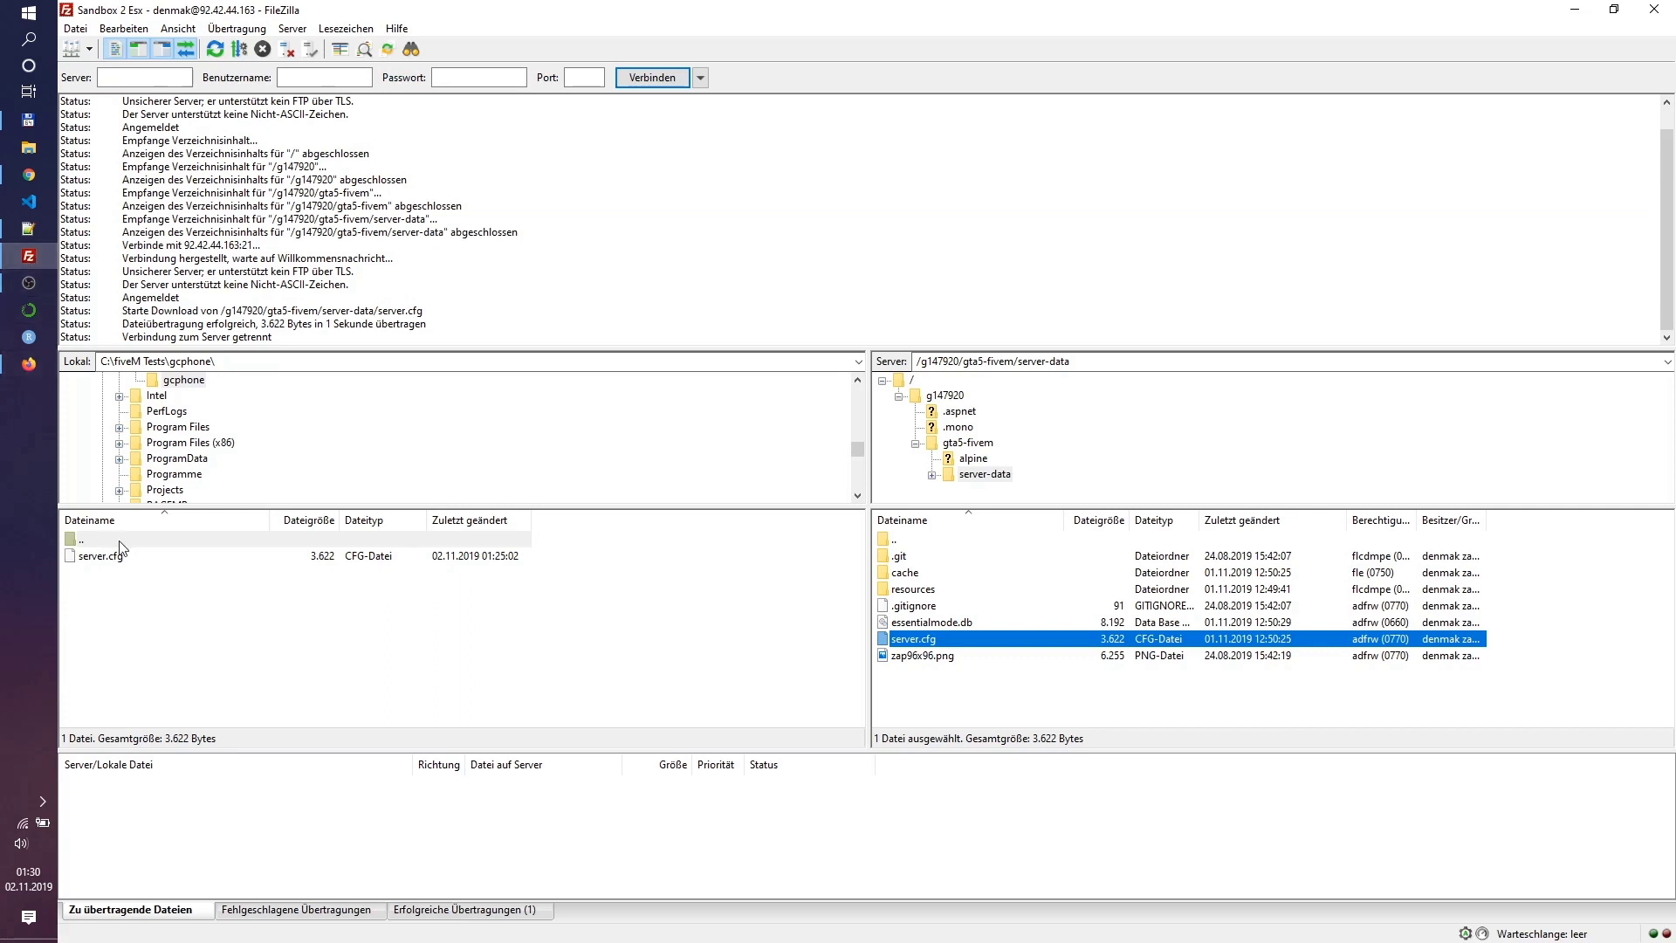
pyautogui.click(216, 49)
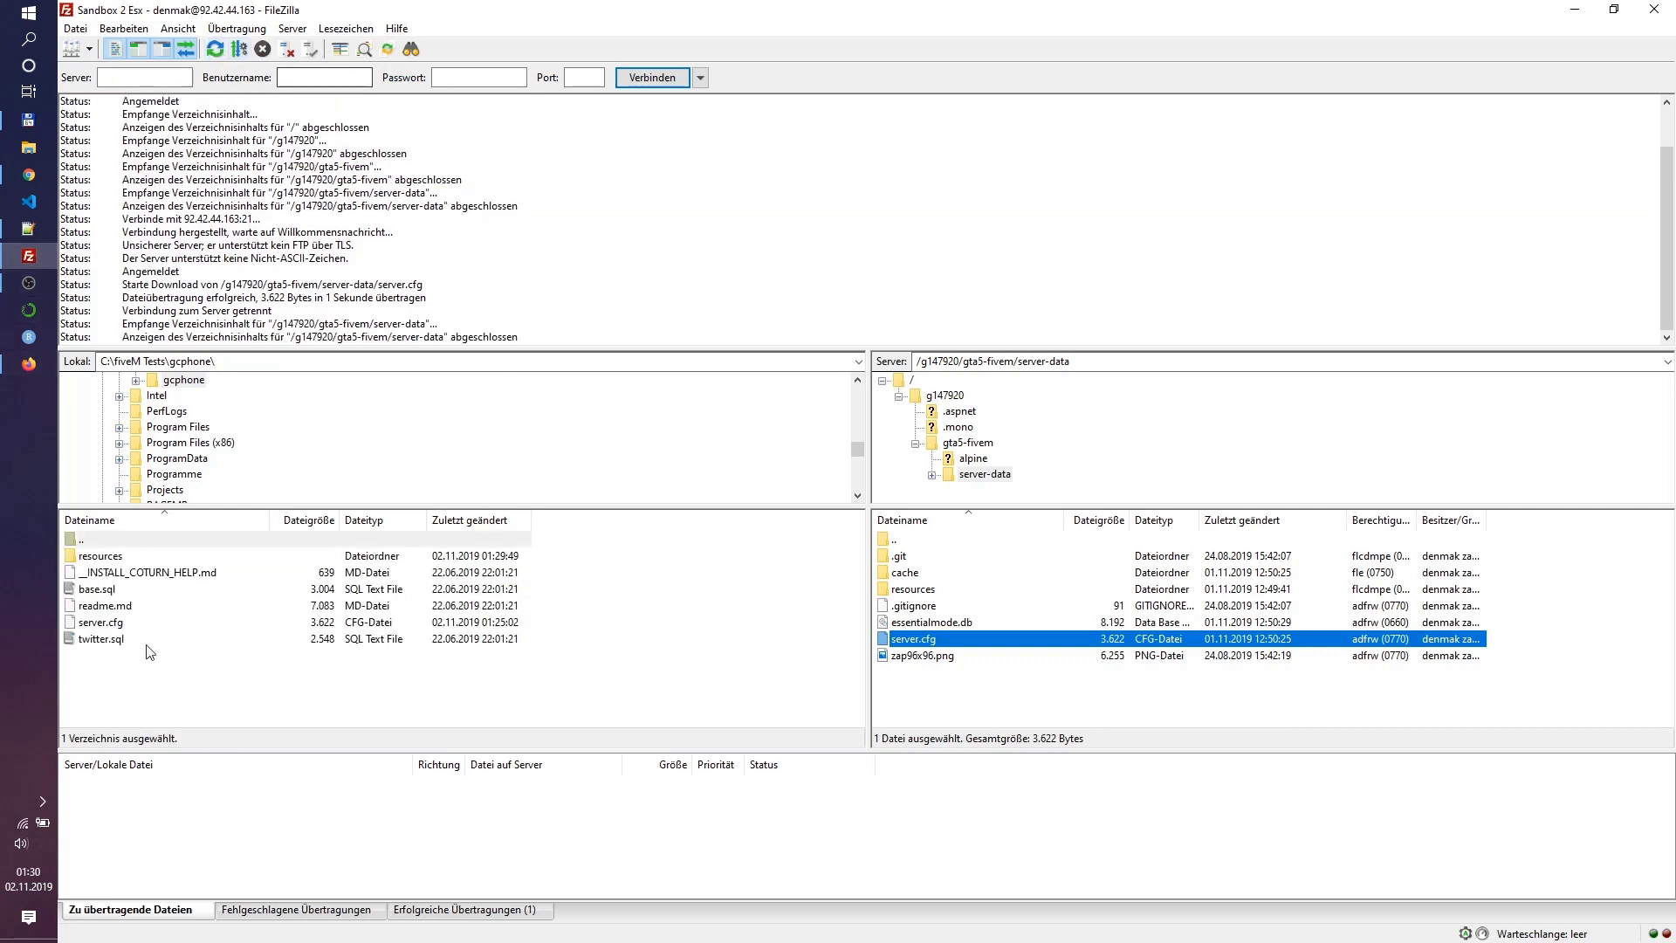
pyautogui.doubleClick(110, 559)
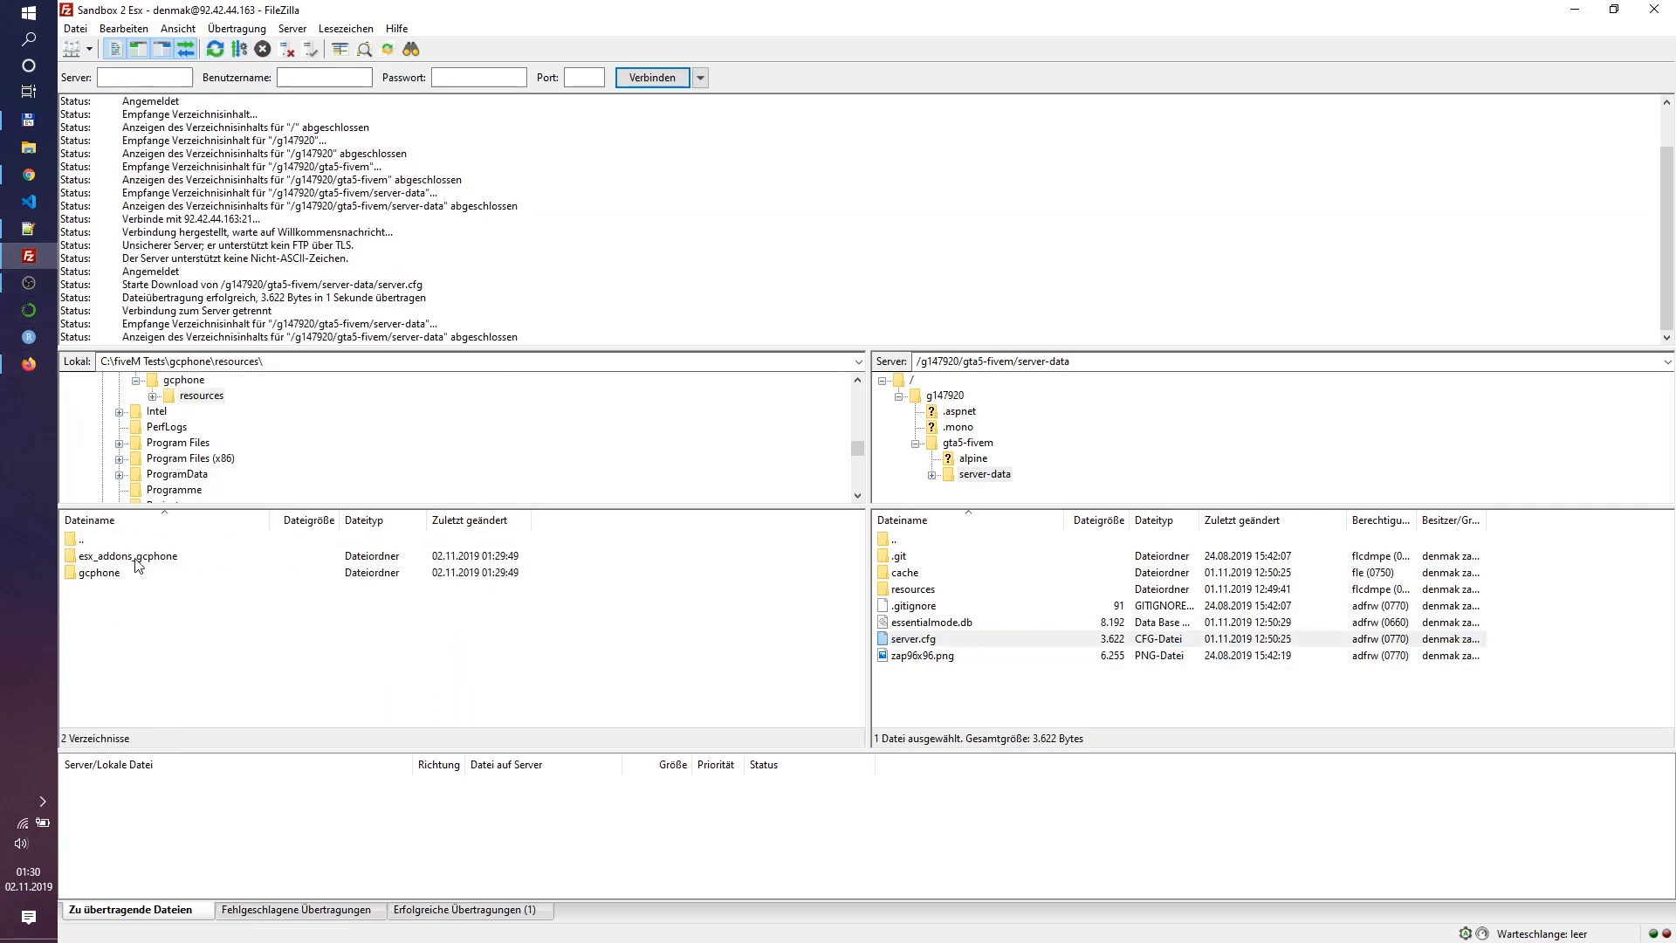
pyautogui.click(136, 561)
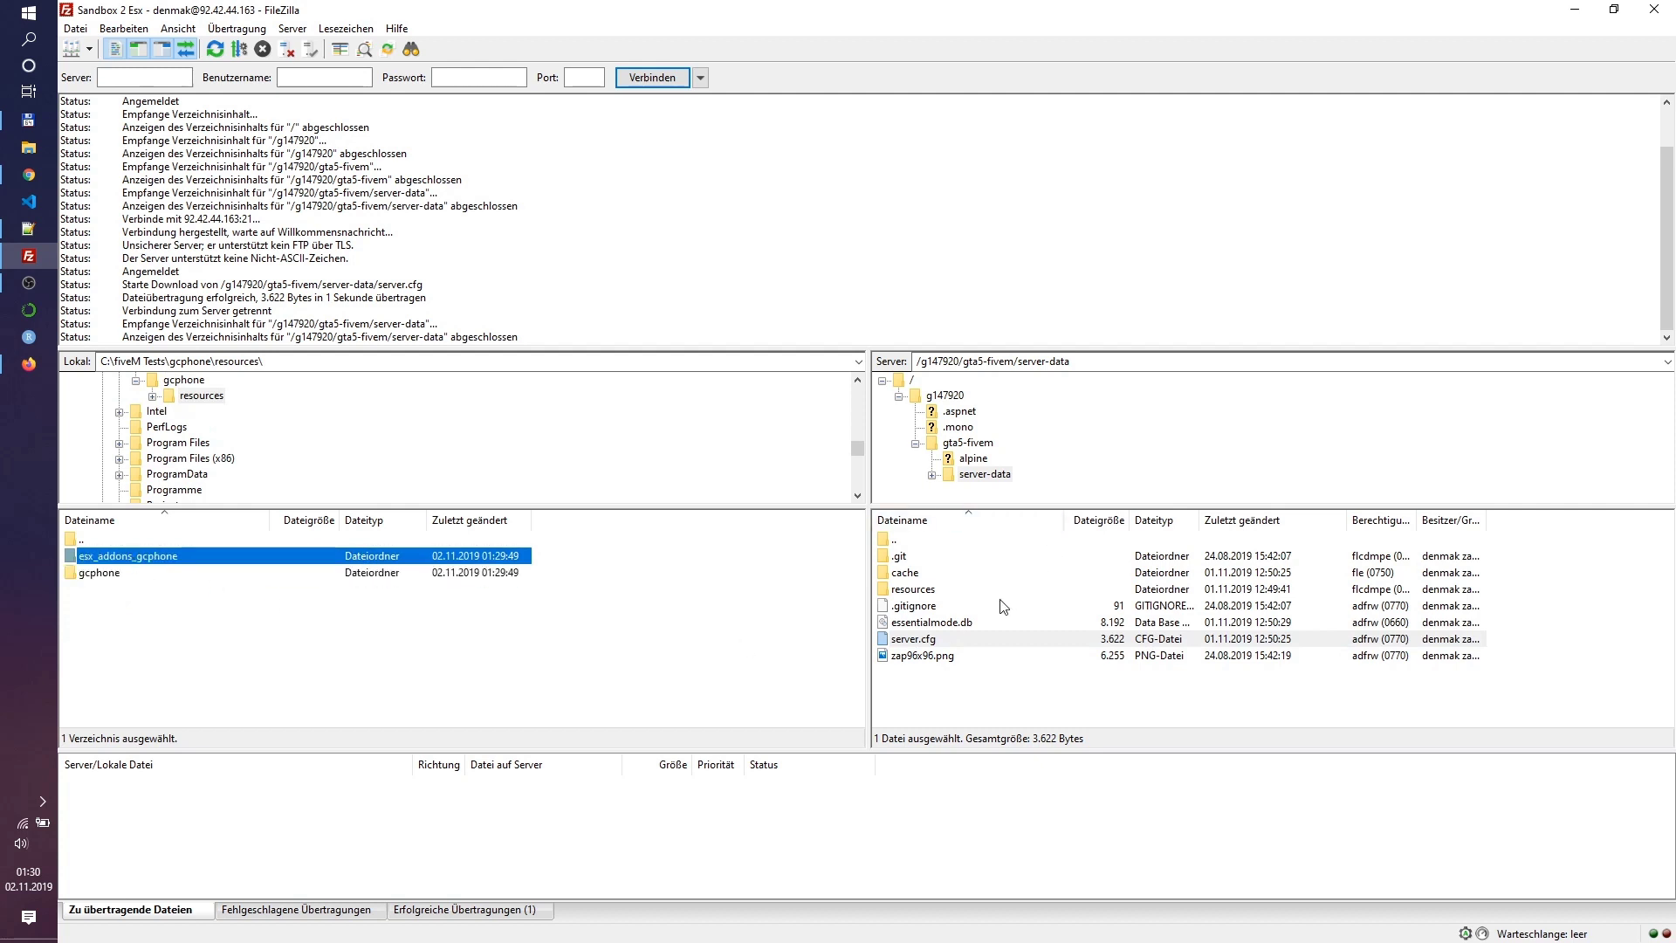
pyautogui.doubleClick(914, 590)
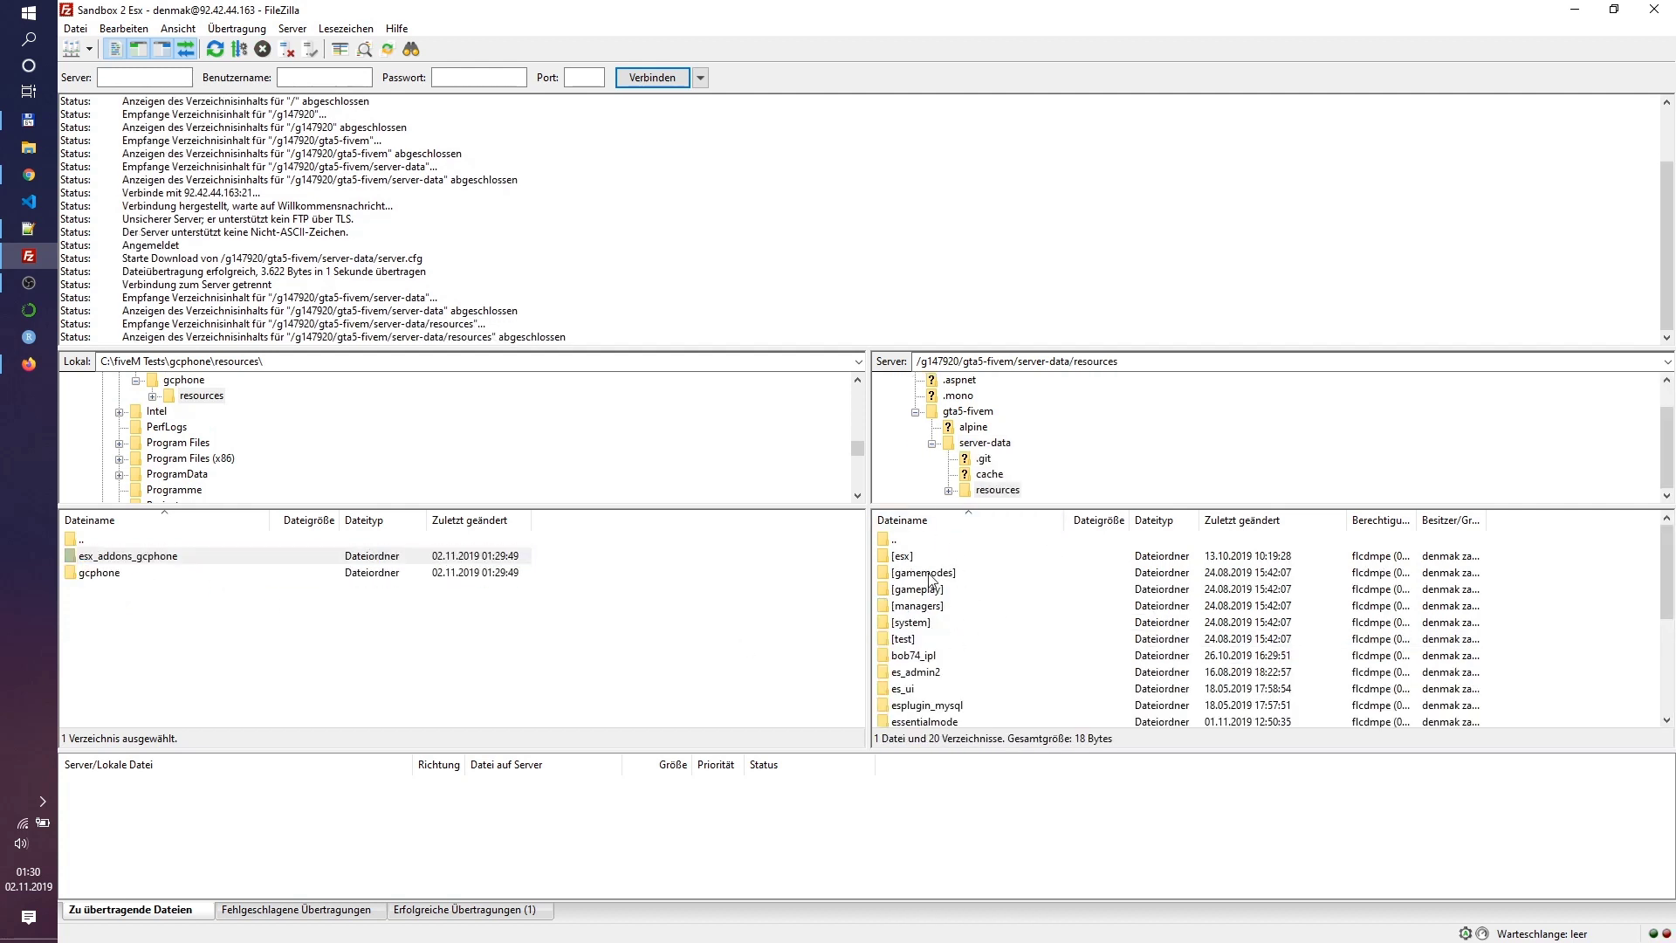
pyautogui.click(151, 558)
pyautogui.keyDown('shift'); pyautogui.click(135, 574); pyautogui.keyUp('shift')
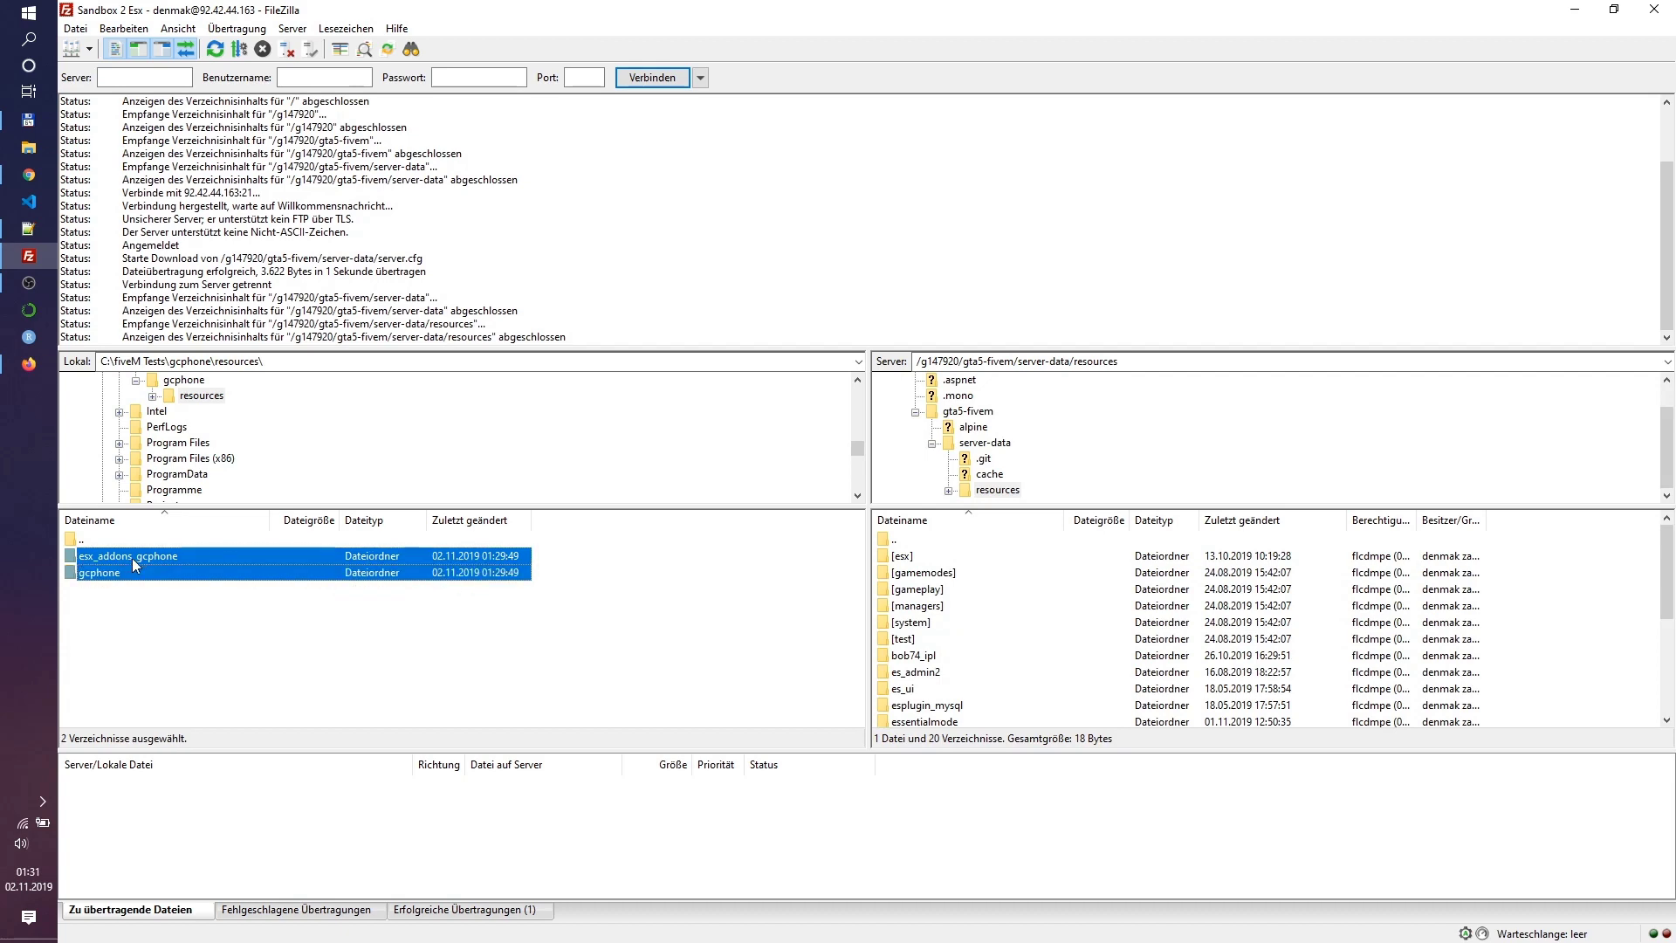
pyautogui.moveTo(132, 557)
pyautogui.mouseDown()
pyautogui.moveTo(1403, 658)
pyautogui.moveTo(1548, 636)
pyautogui.mouseUp()
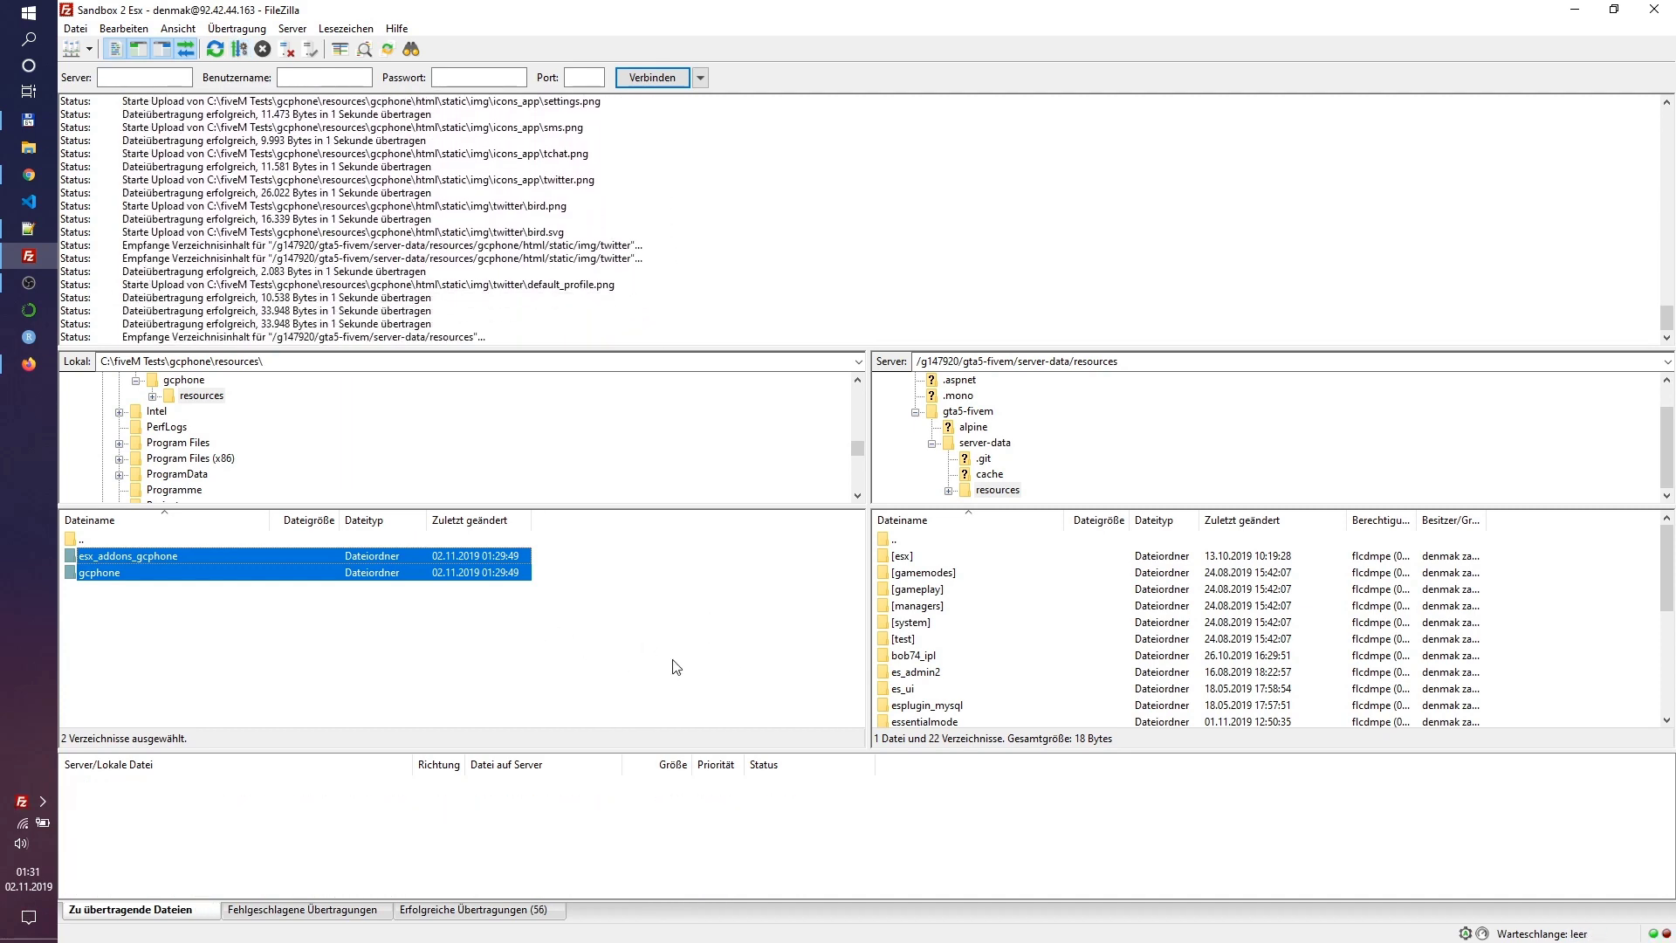
# - Download server-data's server.cfg into the local gcphone folder, replacing the local copy
pyautogui.doubleClick(124, 540)
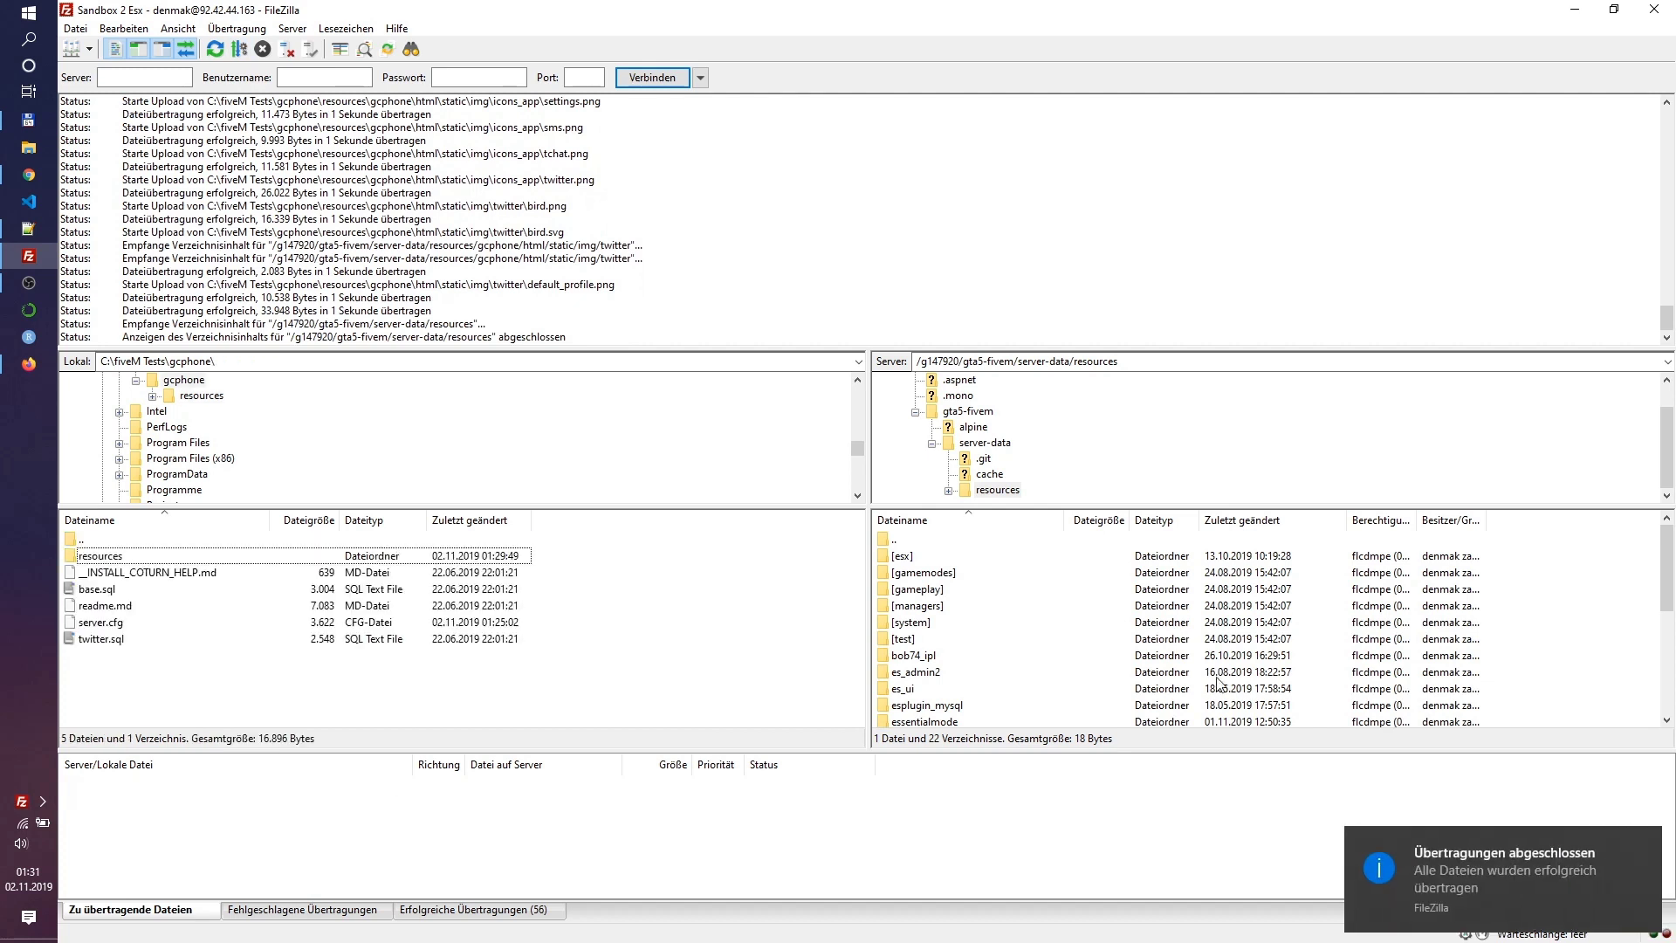
pyautogui.doubleClick(945, 542)
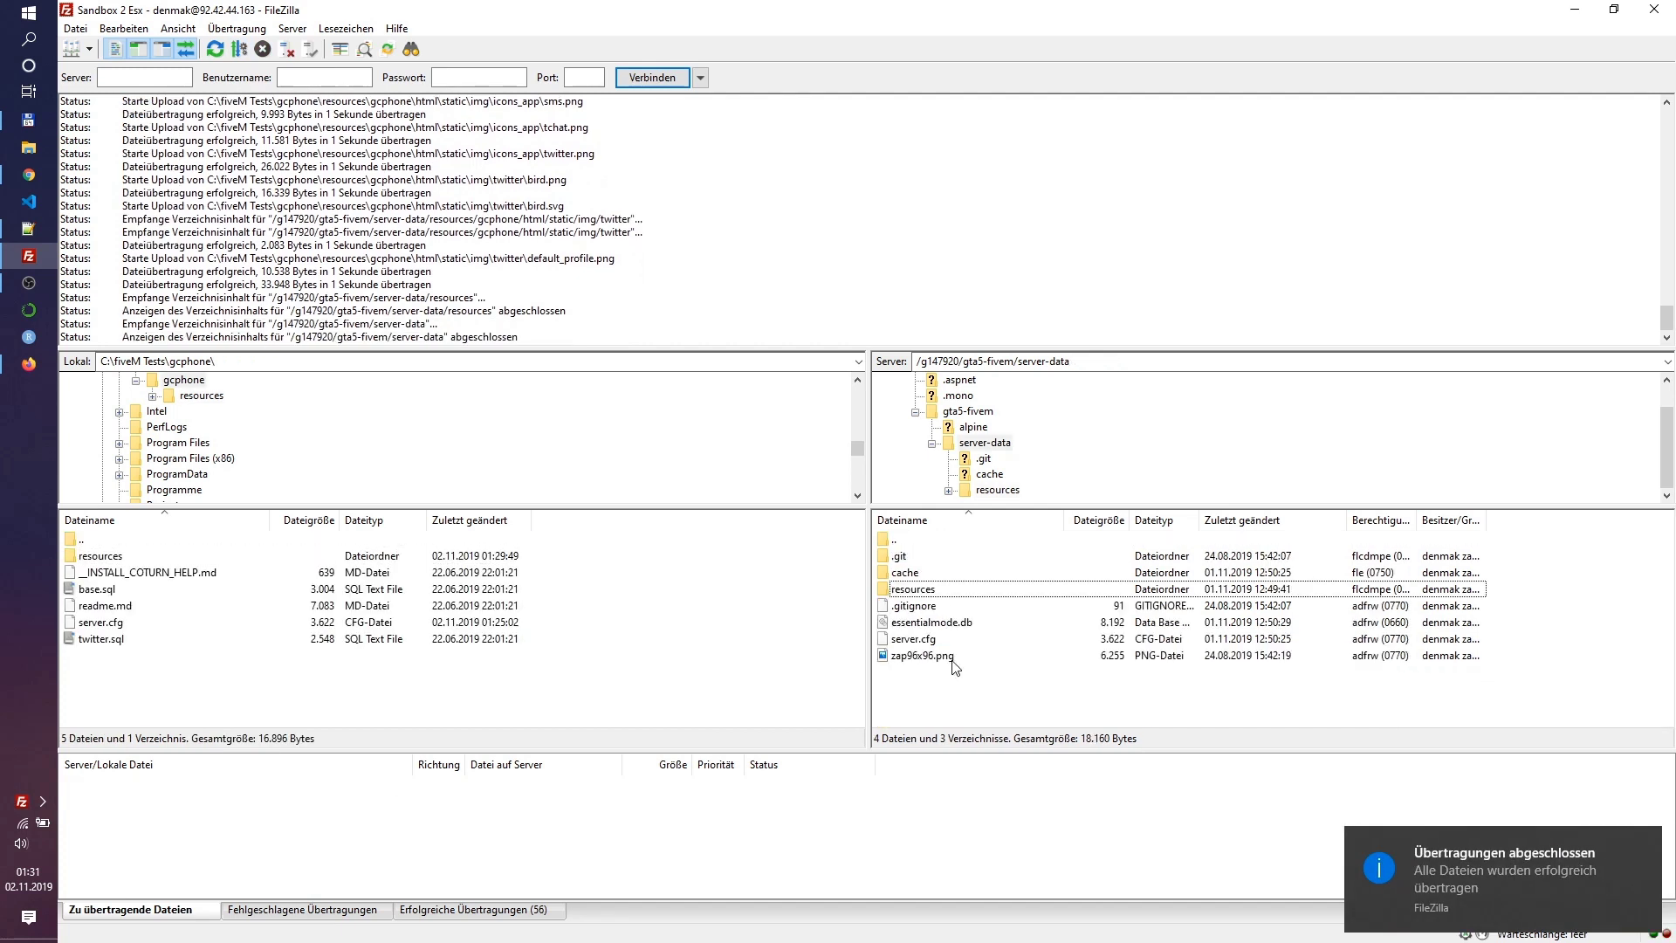
pyautogui.click(935, 640)
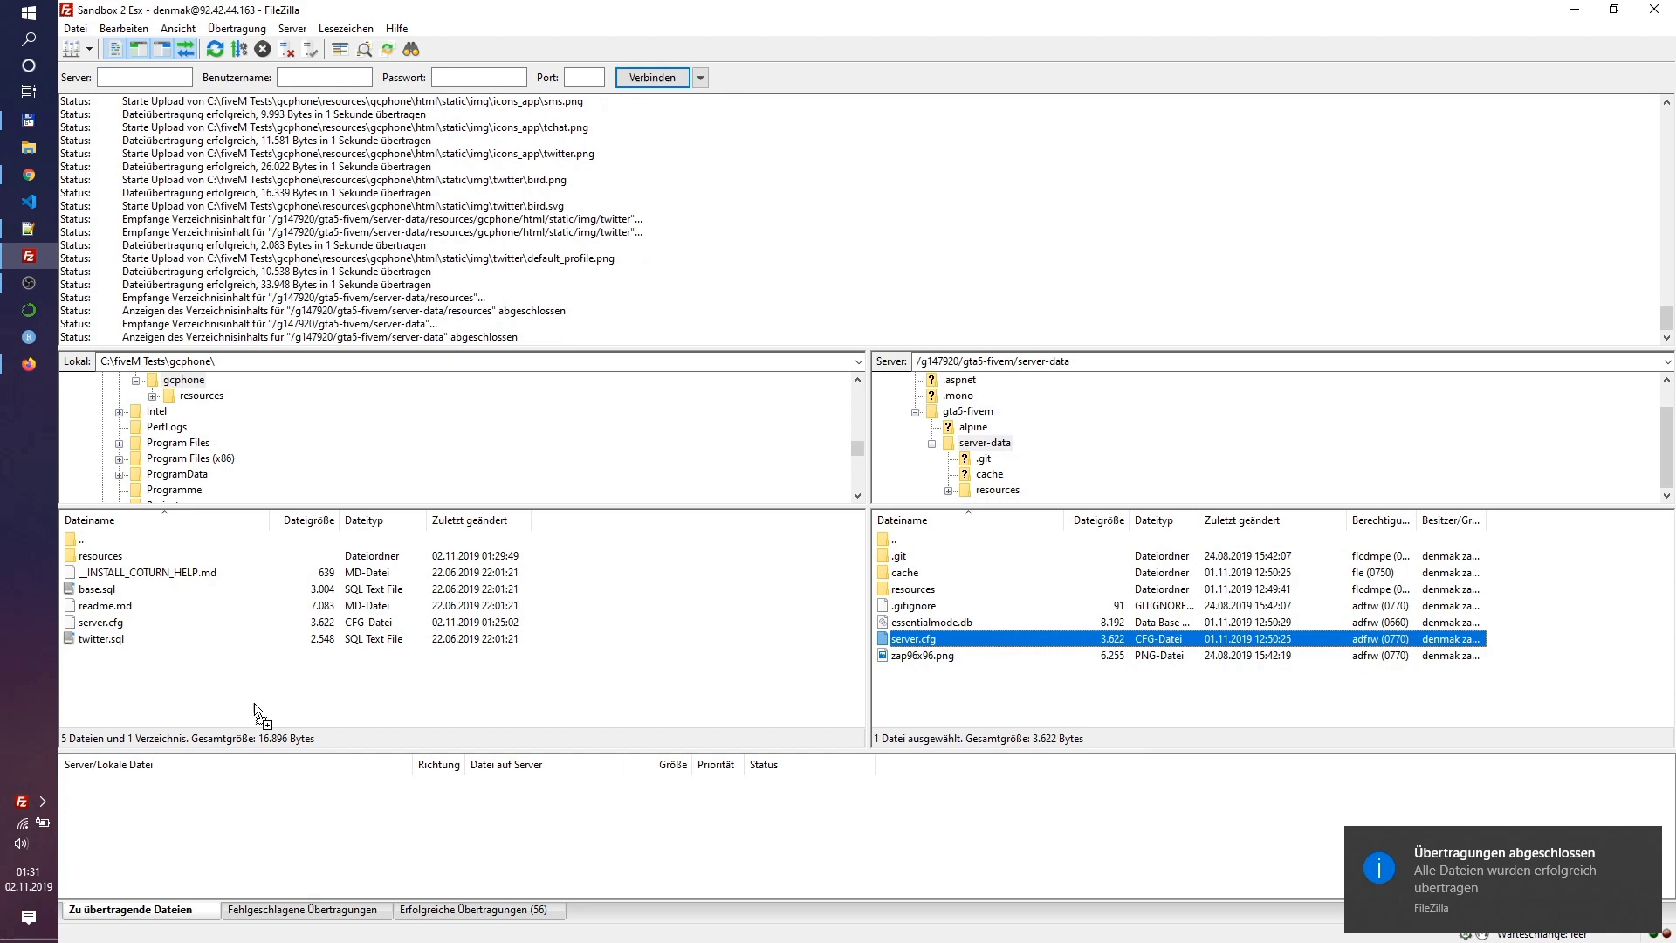
pyautogui.moveTo(934, 643); pyautogui.dragTo(262, 716)
pyautogui.click(1026, 591)
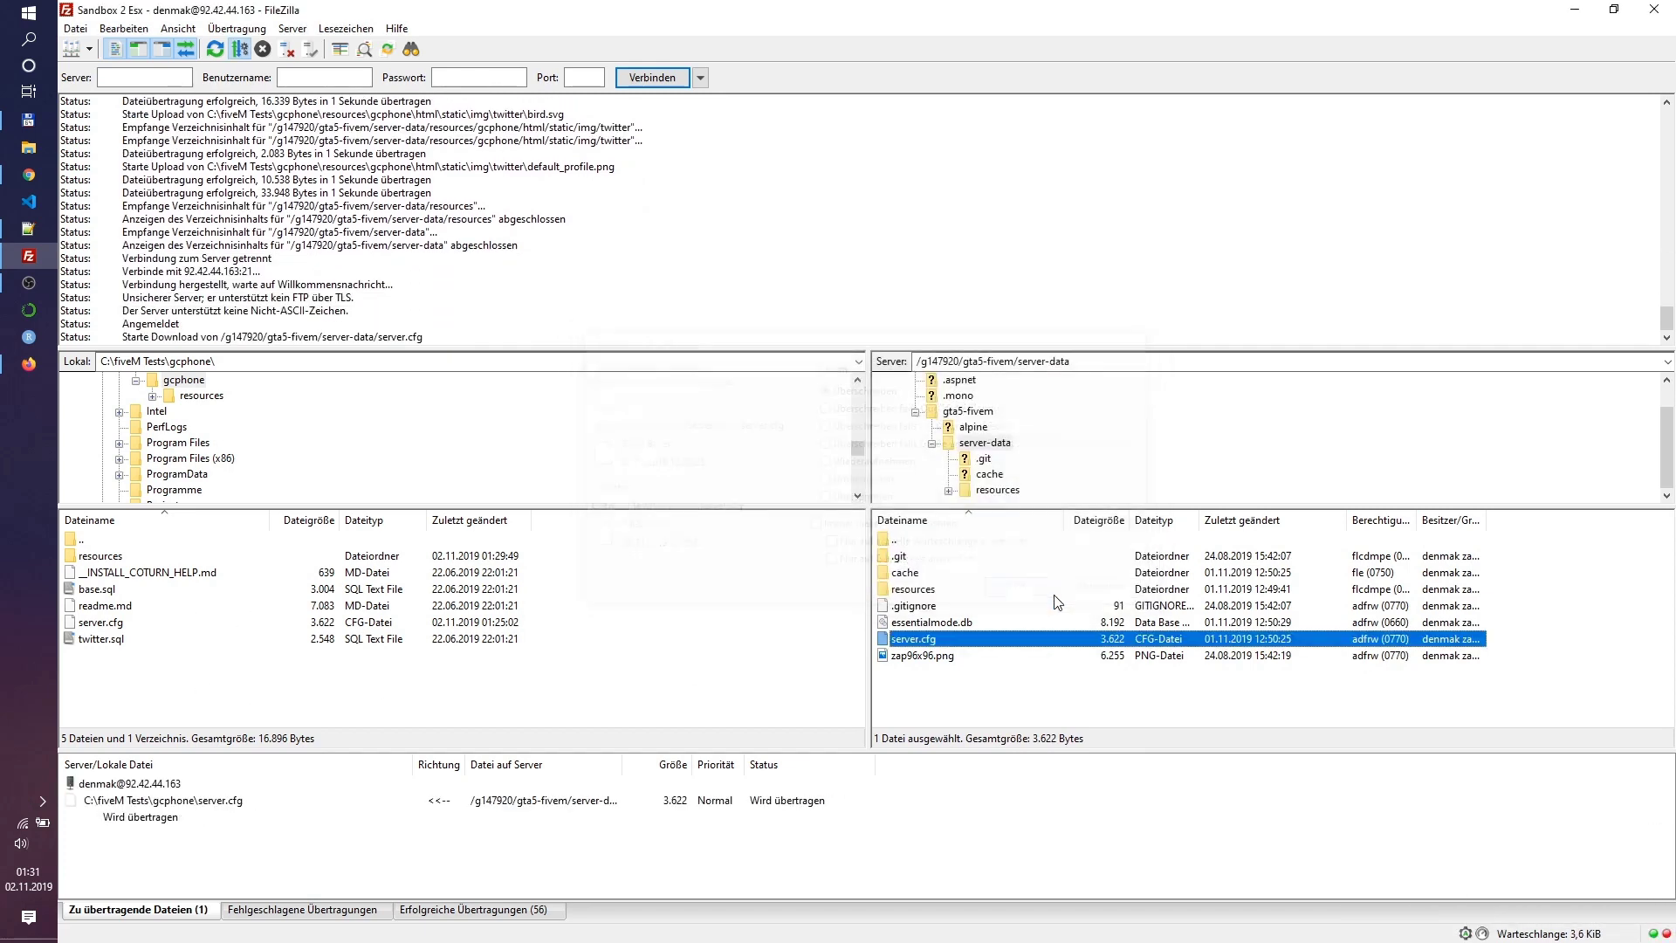
pyautogui.click(29, 229)
# - Reload the downloaded server.cfg, comment out start esx_phone and add blank lines below it
pyautogui.click(786, 75)
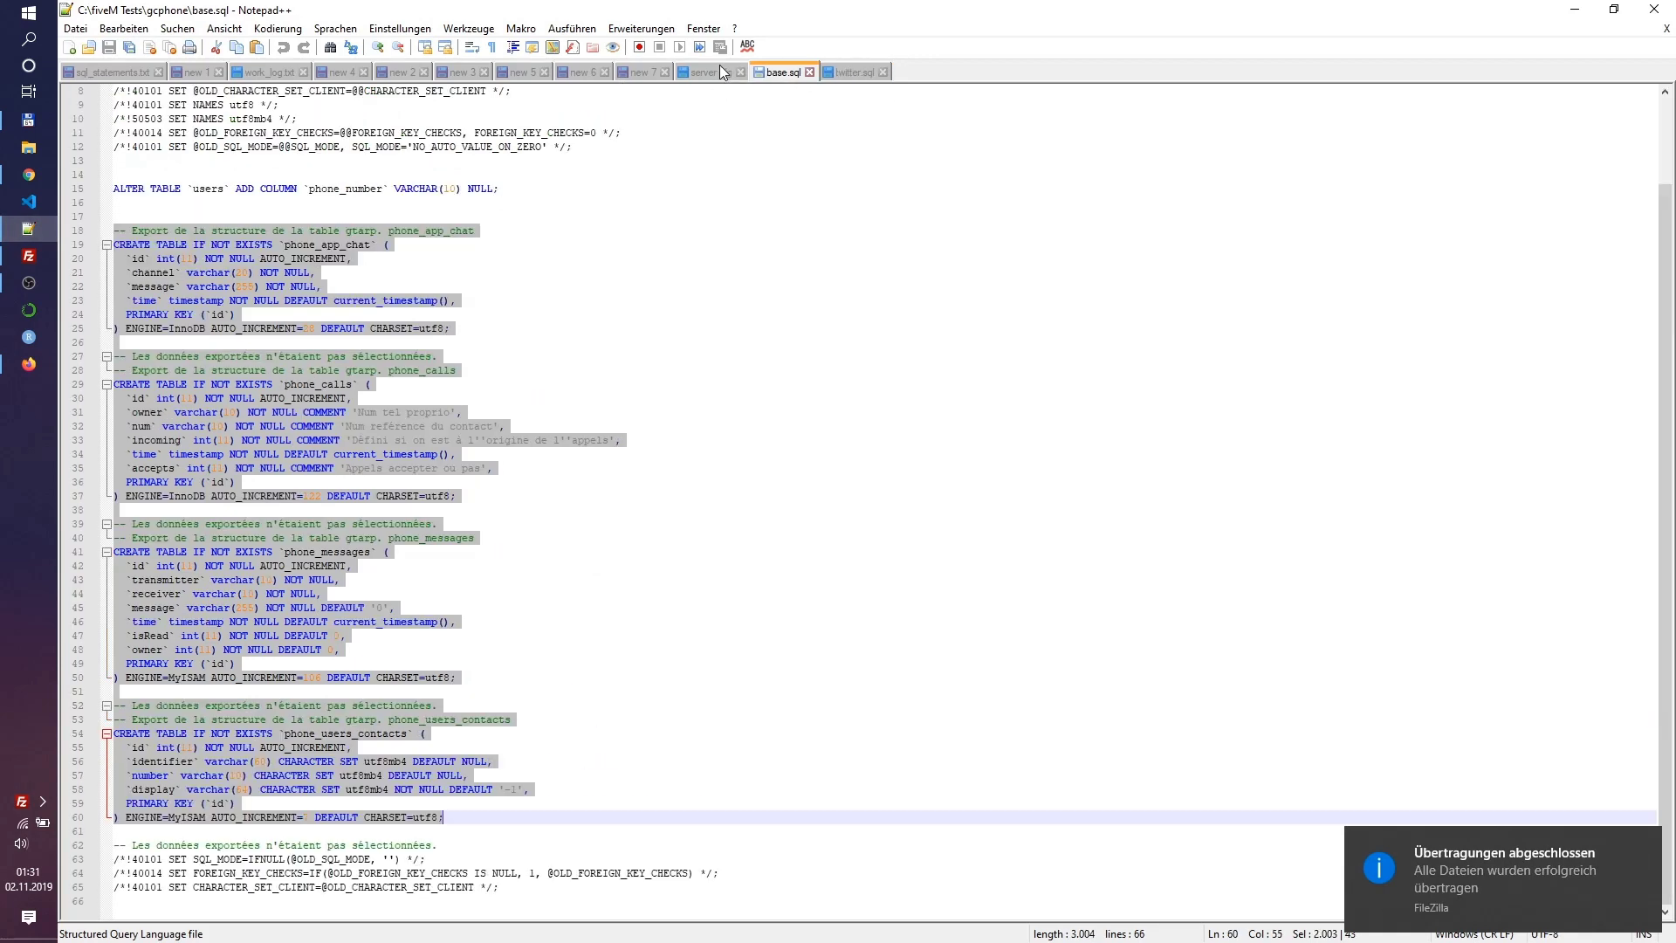
pyautogui.click(712, 68)
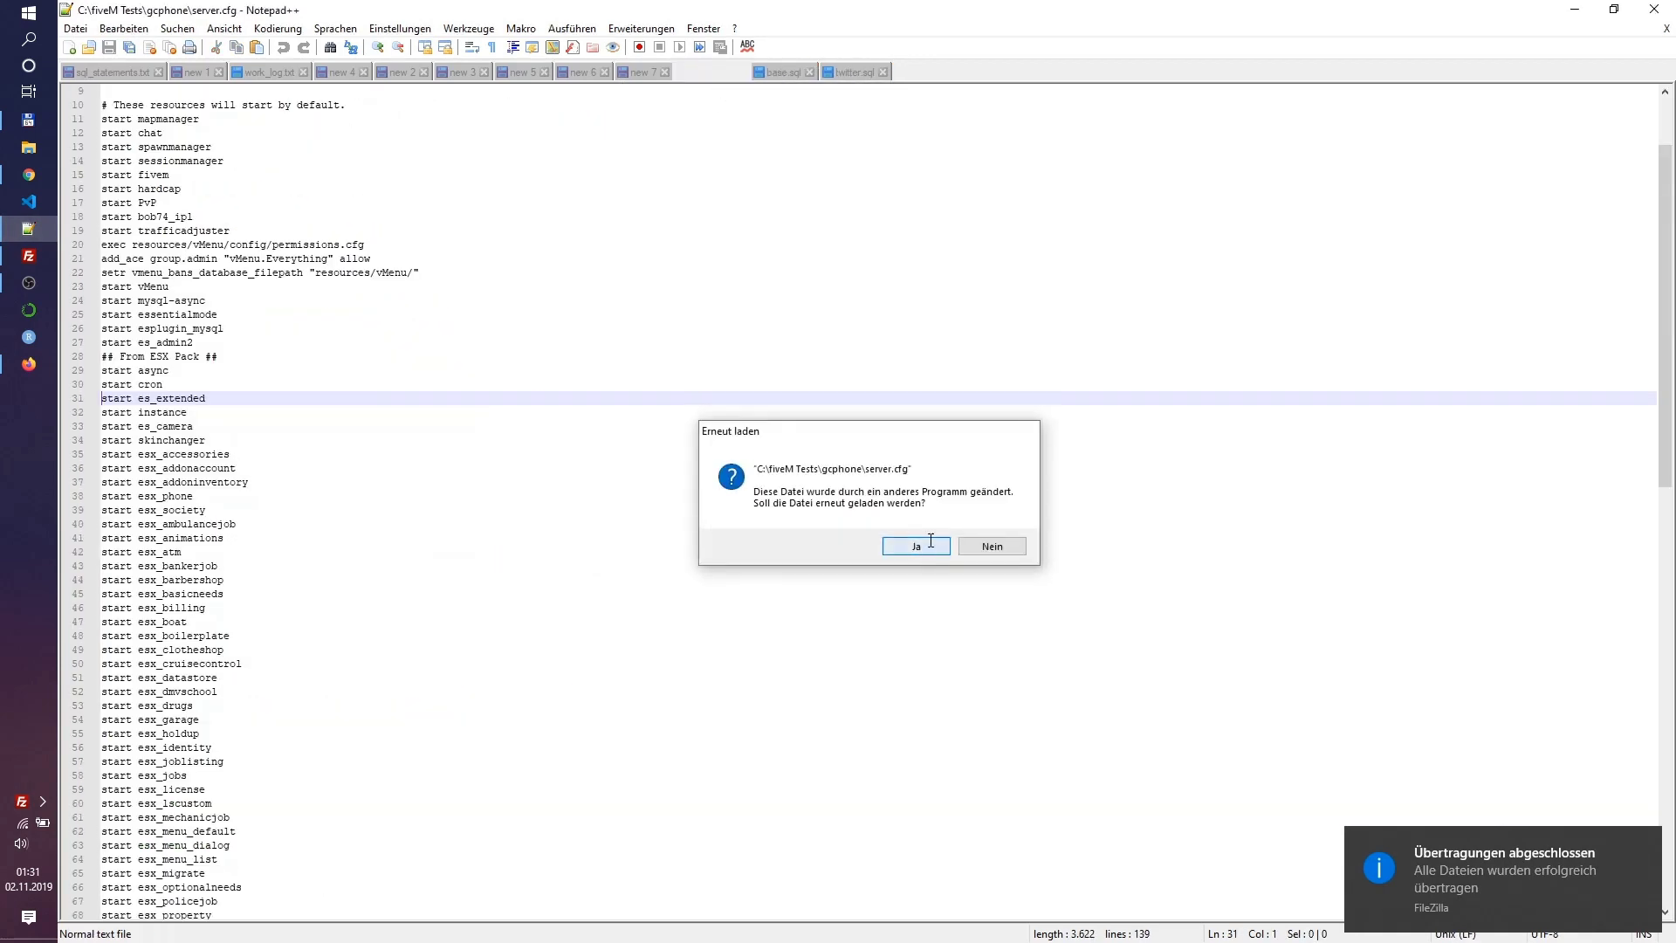
pyautogui.click(924, 545)
pyautogui.scroll(-1, 201, 381)
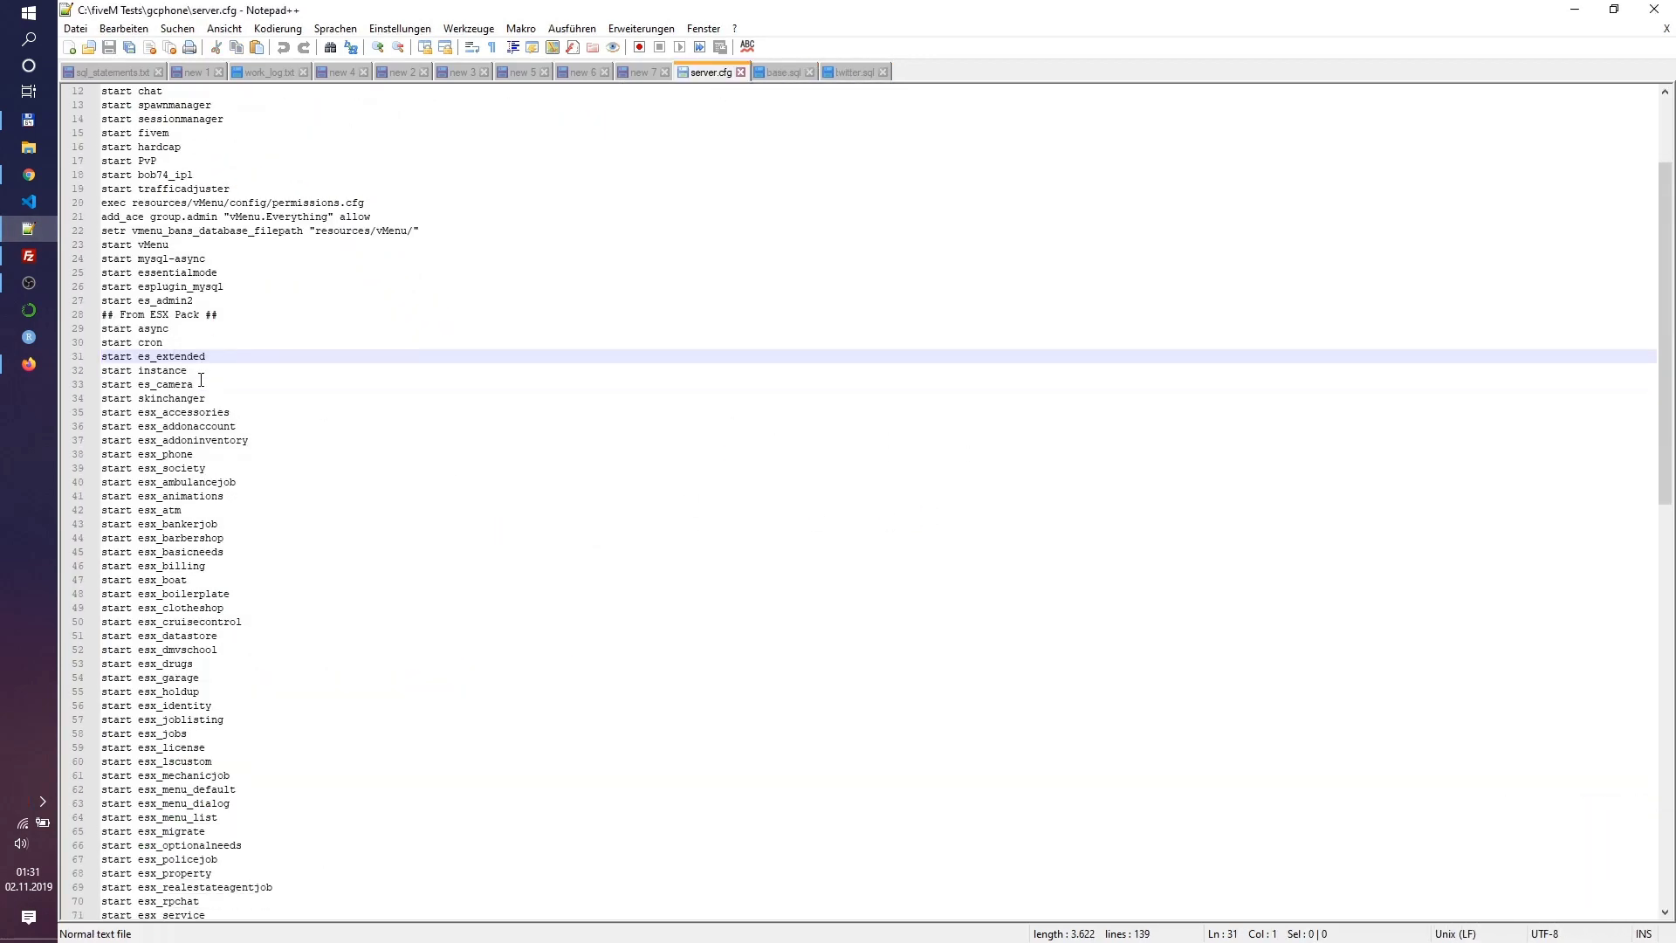
pyautogui.scroll(-1, 201, 383)
pyautogui.click(103, 441)
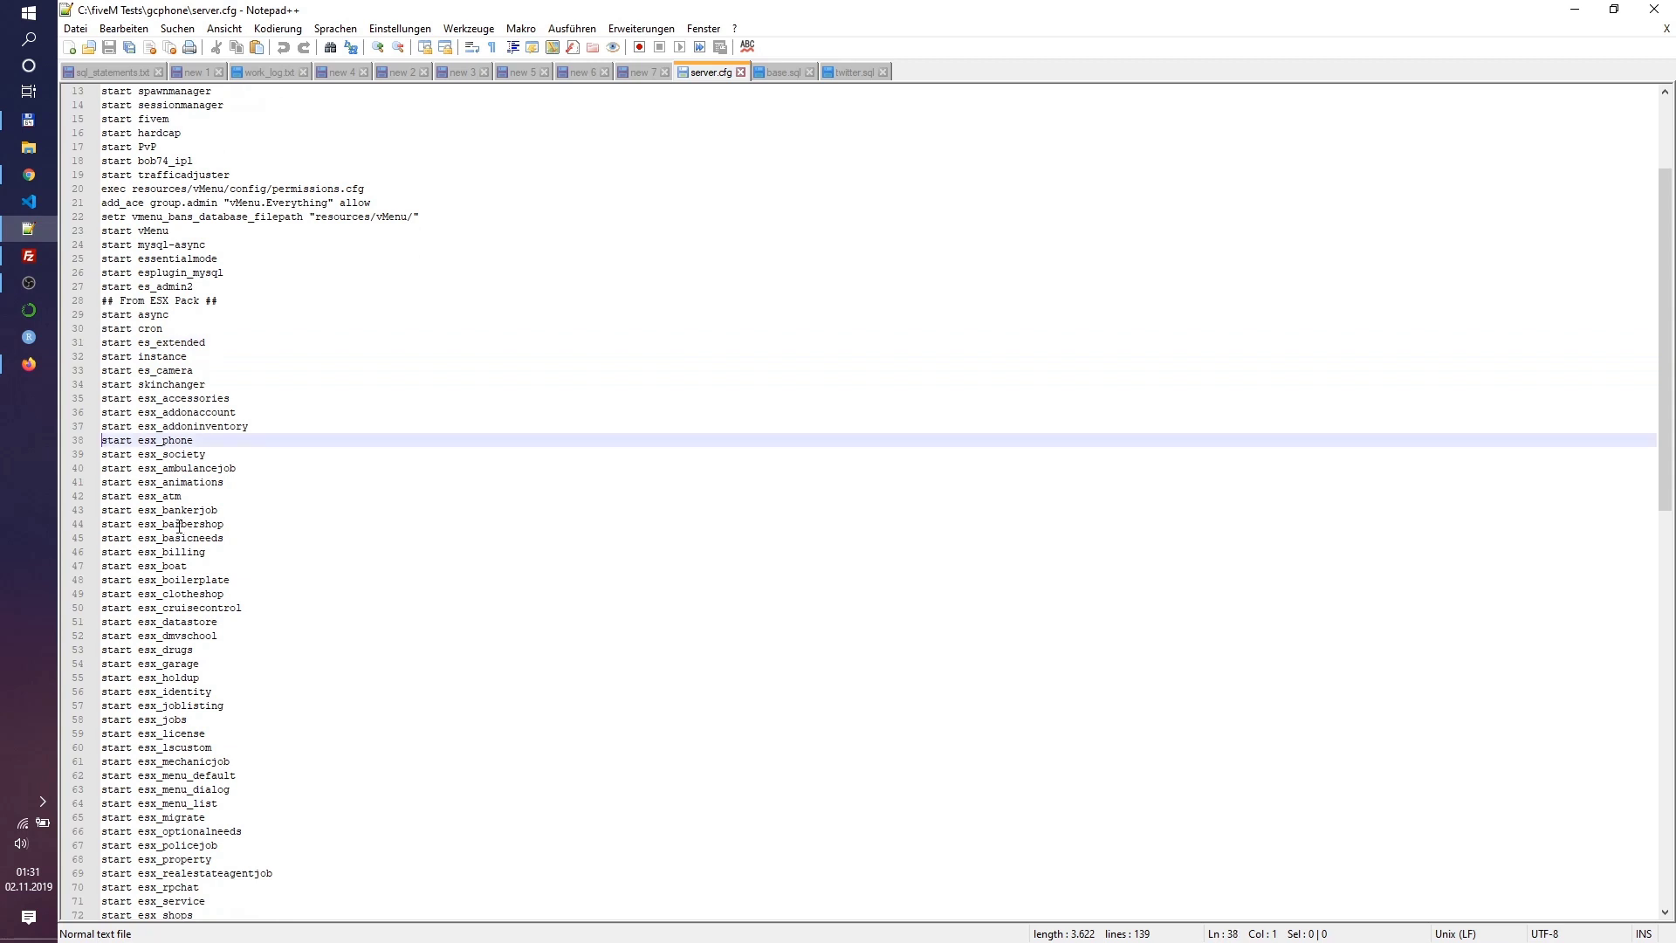
pyautogui.write('#')
pyautogui.press('Down')
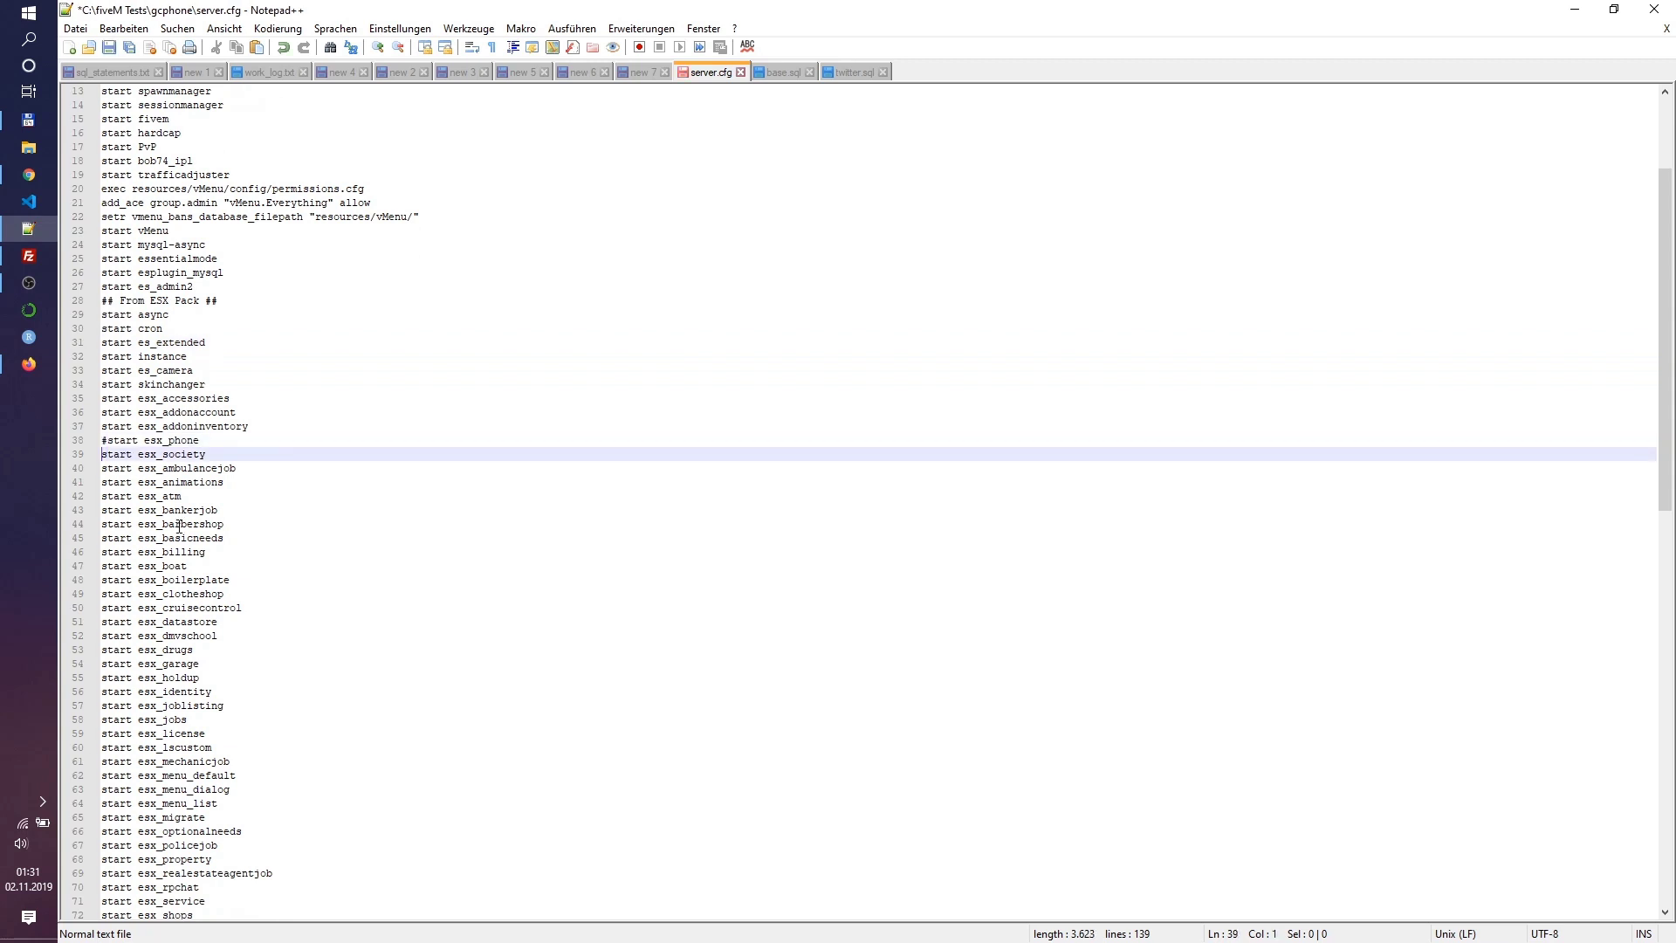
pyautogui.press('Return')
pyautogui.press('Return')
pyautogui.press('Up')
pyautogui.press('Up')
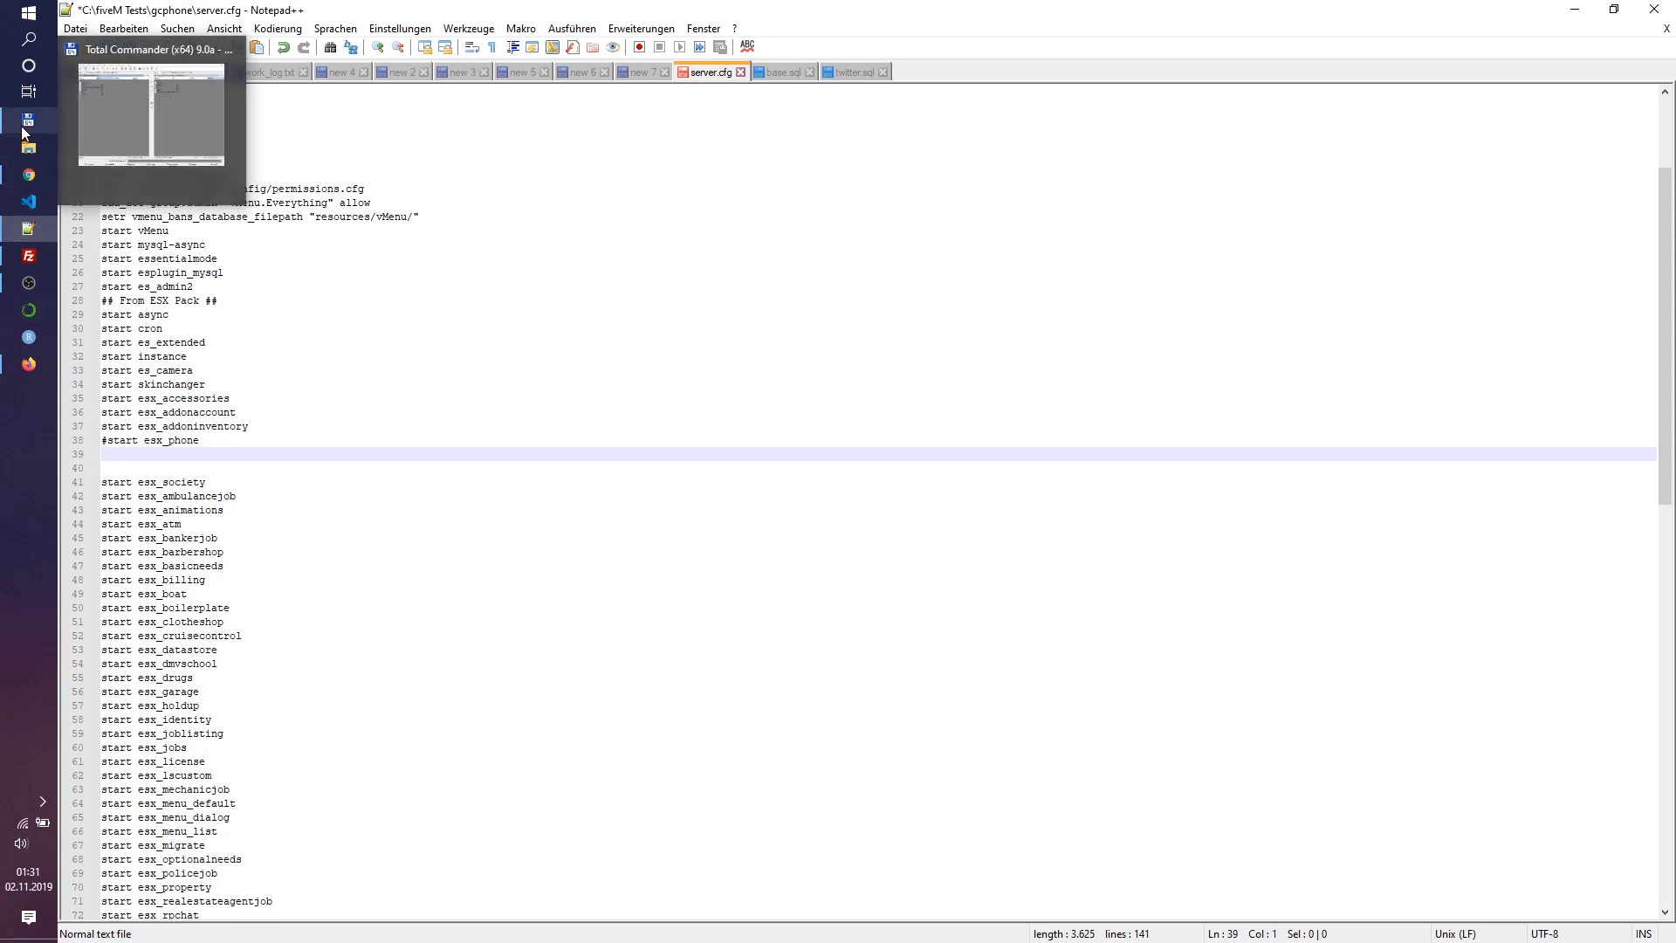
pyautogui.moveTo(28, 120)
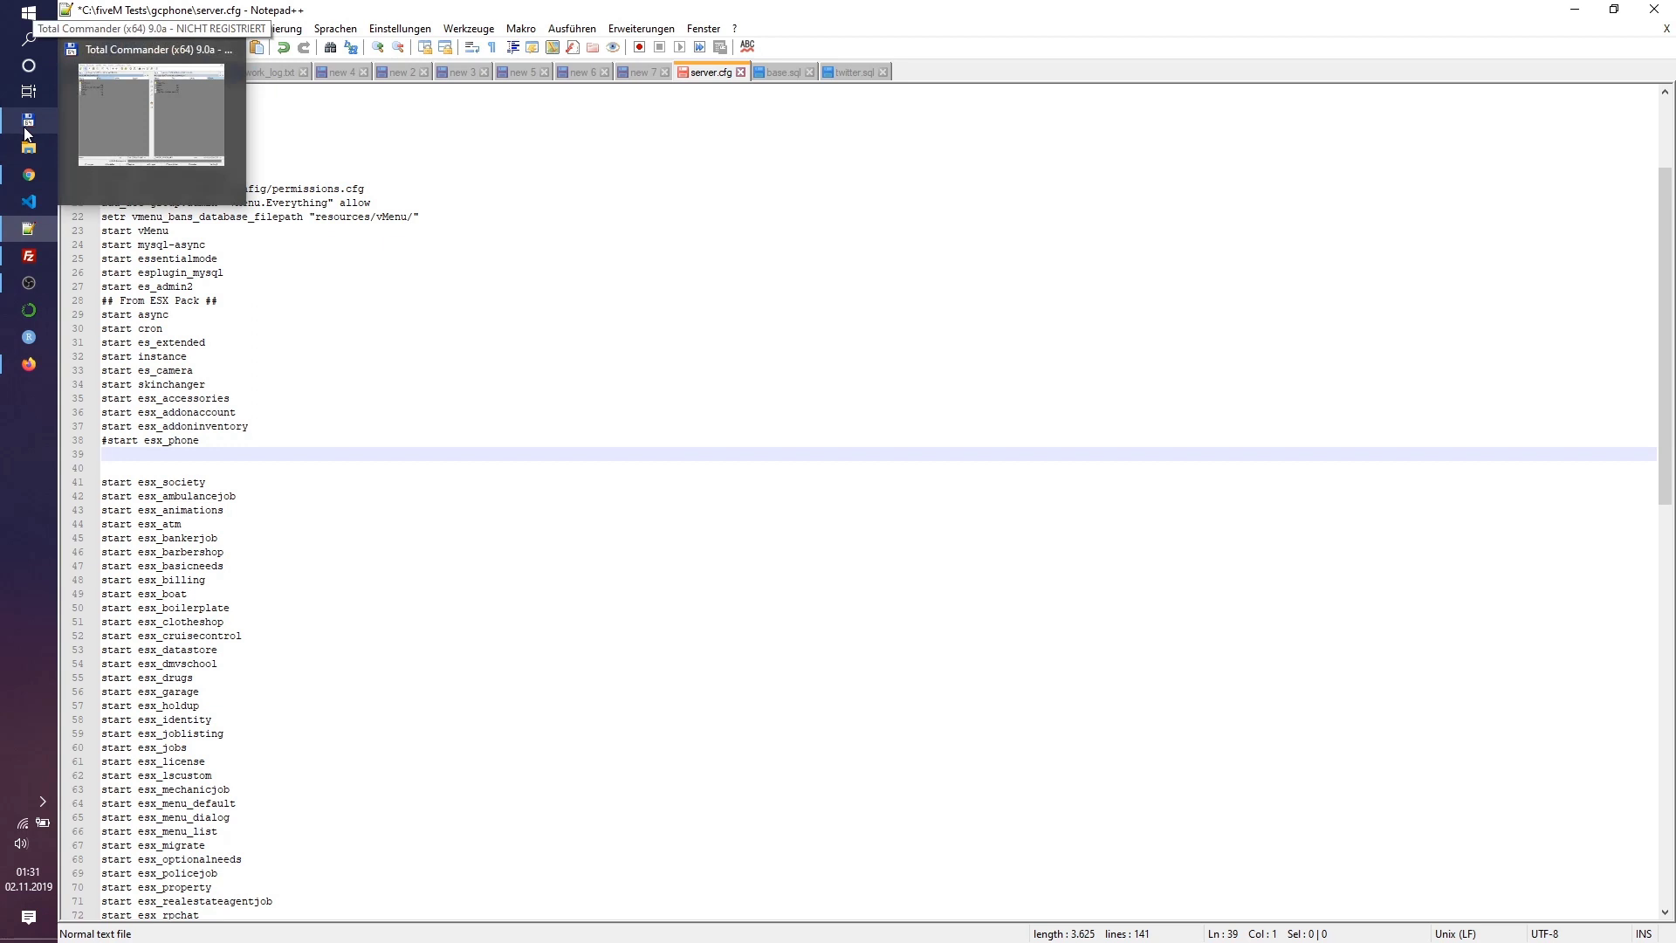
# - Copy the start esx_addons_gcphone and start gcphone lines from gcphone's readme
pyautogui.click(27, 121)
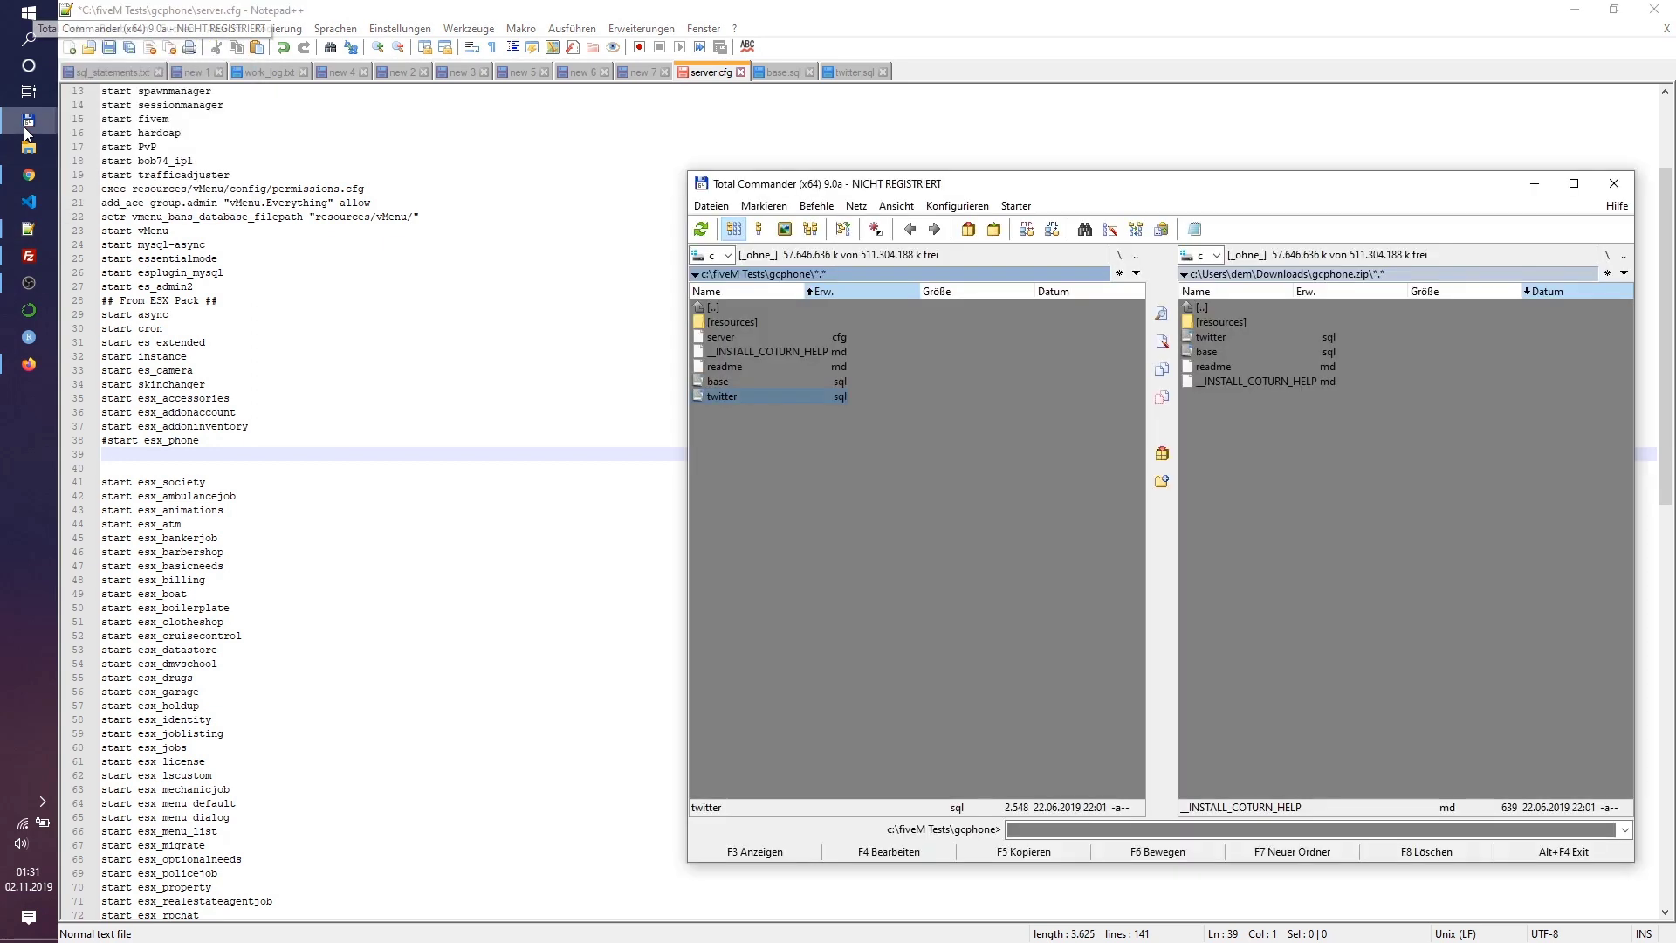
pyautogui.click(747, 370)
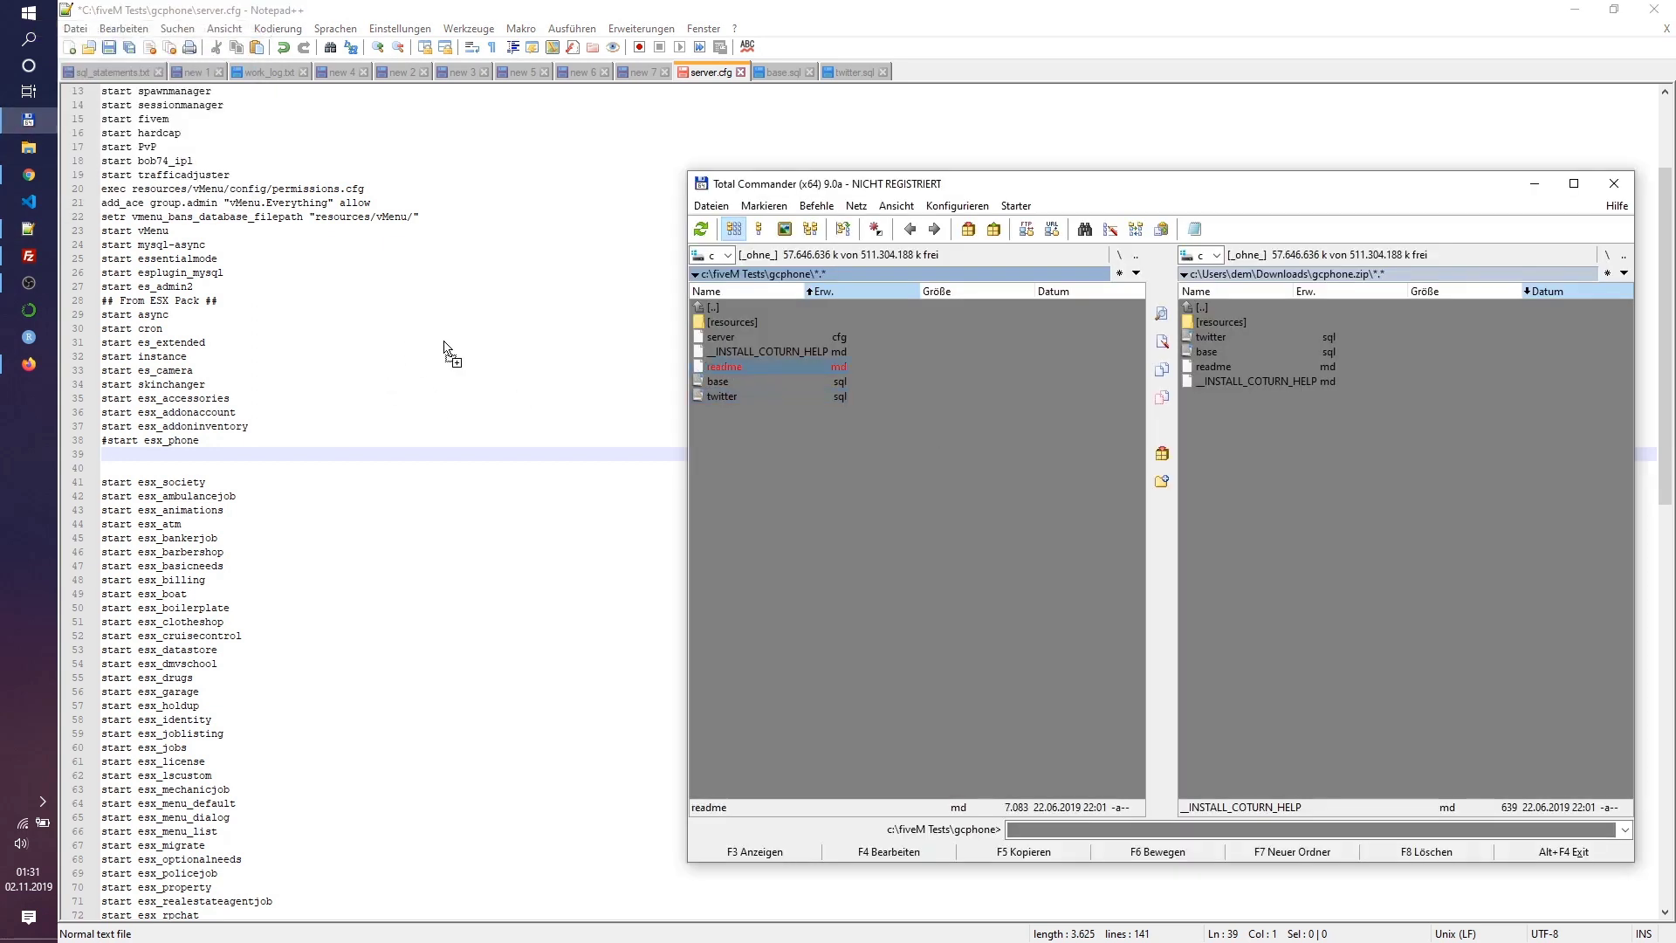
pyautogui.press('F4')
pyautogui.scroll(-20, 432, 521)
pyautogui.scroll(-20, 432, 521)
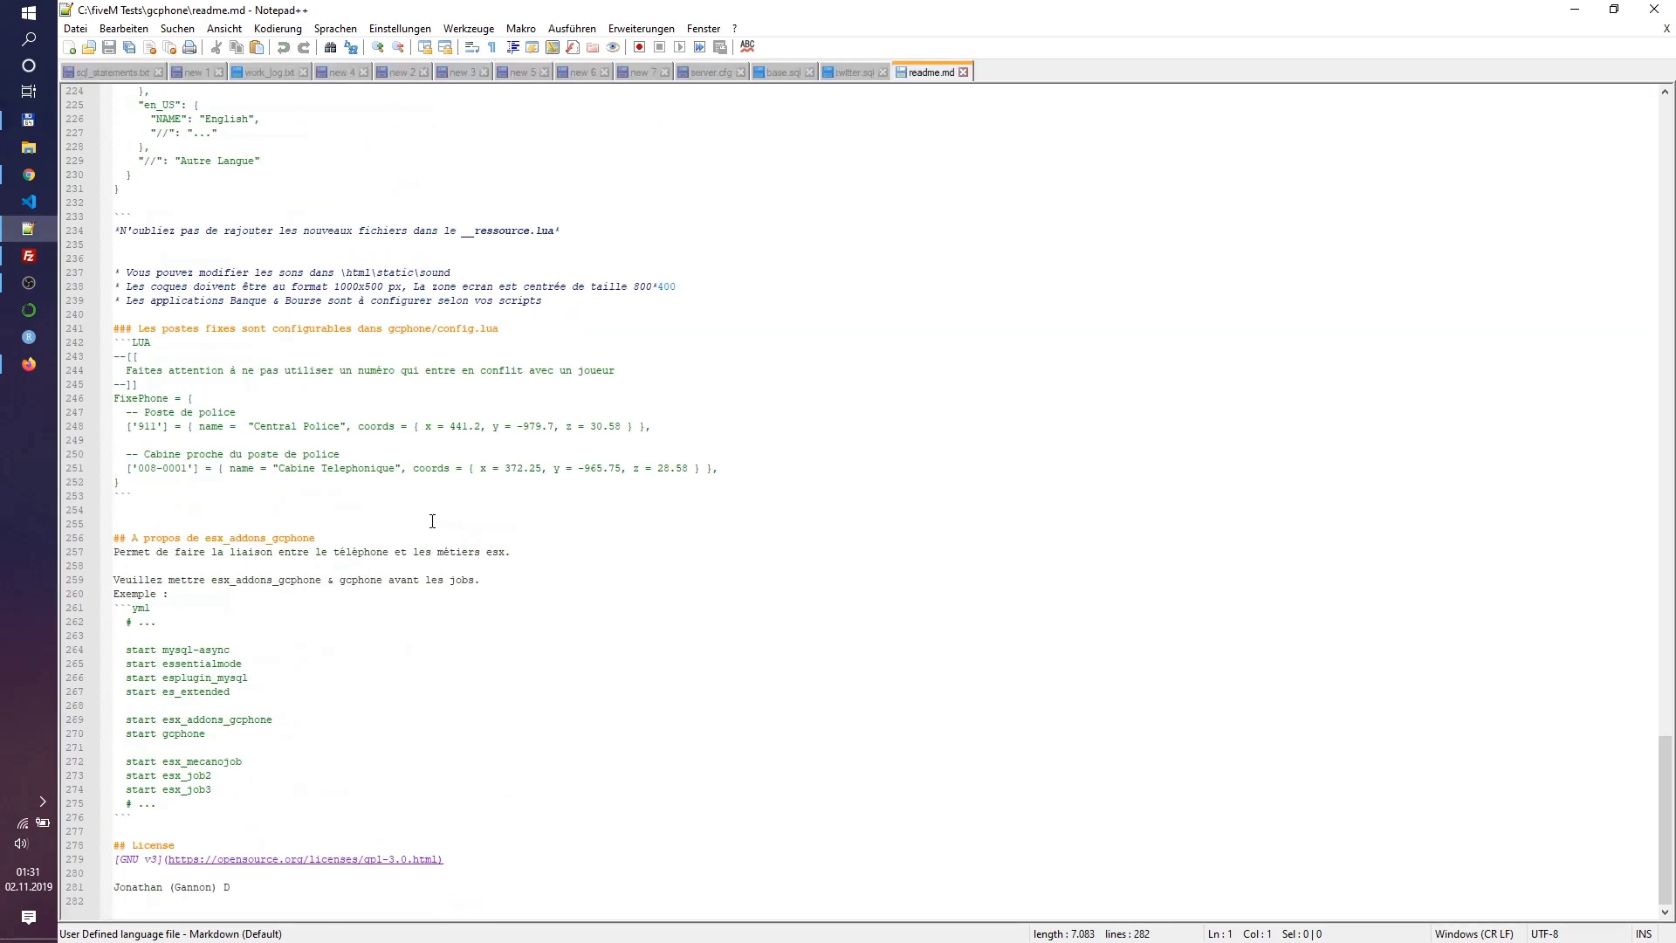
pyautogui.moveTo(217, 740); pyautogui.dragTo(119, 722)
pyautogui.hotkey('ctrl', 'c')
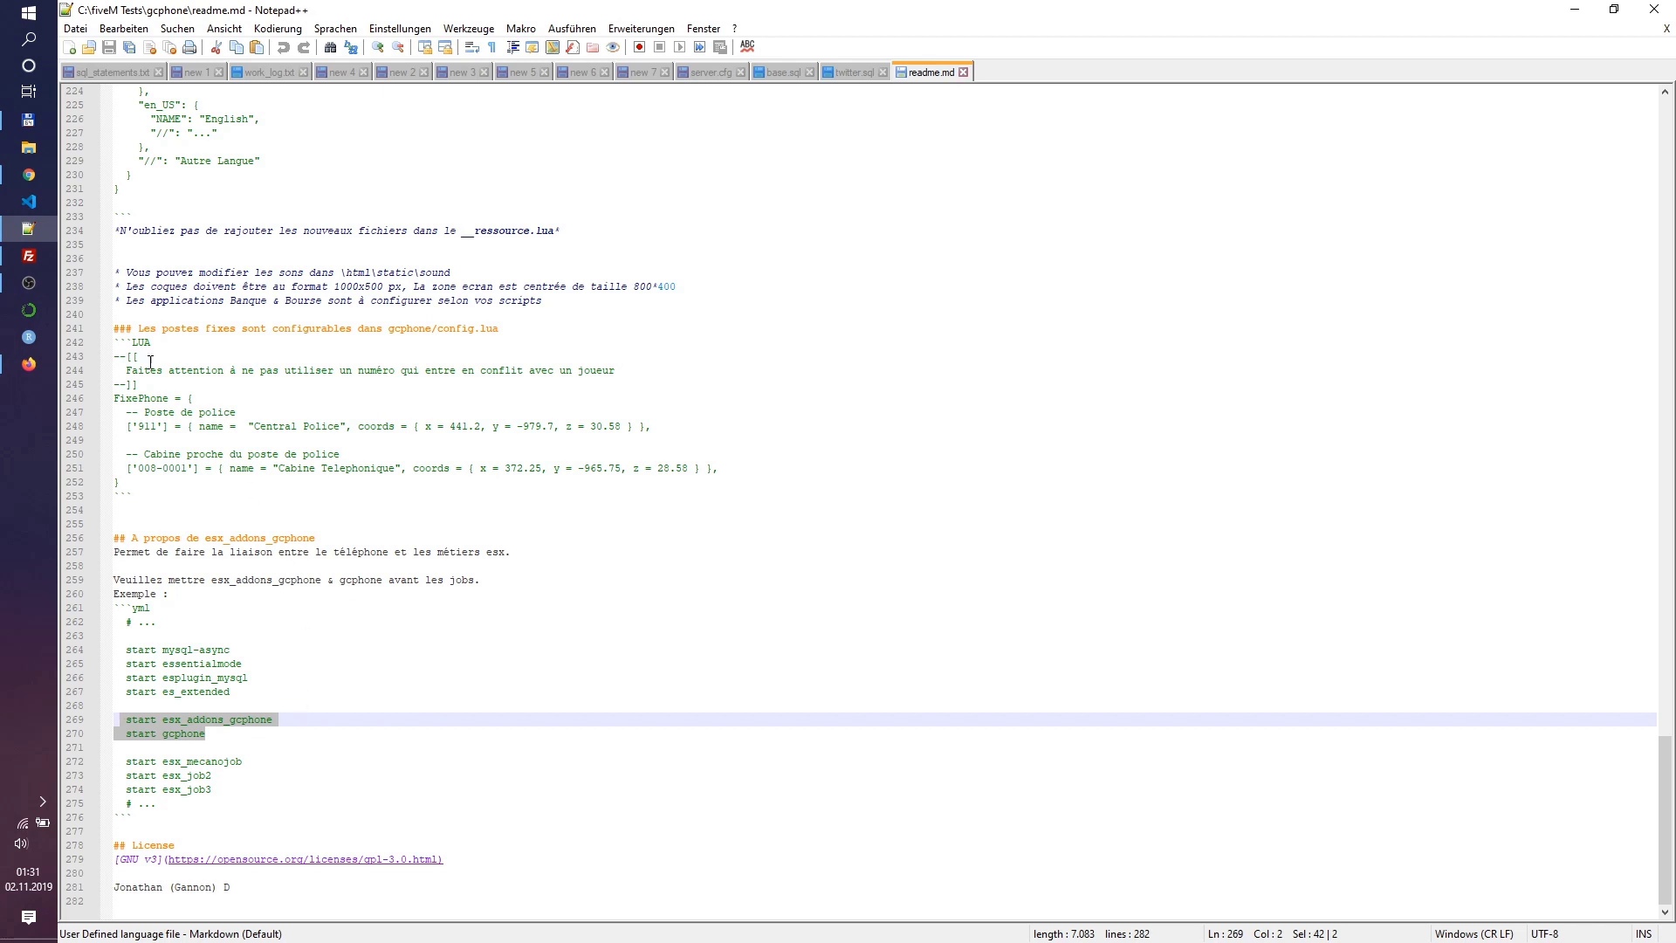
# - Paste both start lines below esx_phone, strip their leading spaces and save server.cfg
pyautogui.click(704, 74)
pyautogui.hotkey('ctrl', 'v')
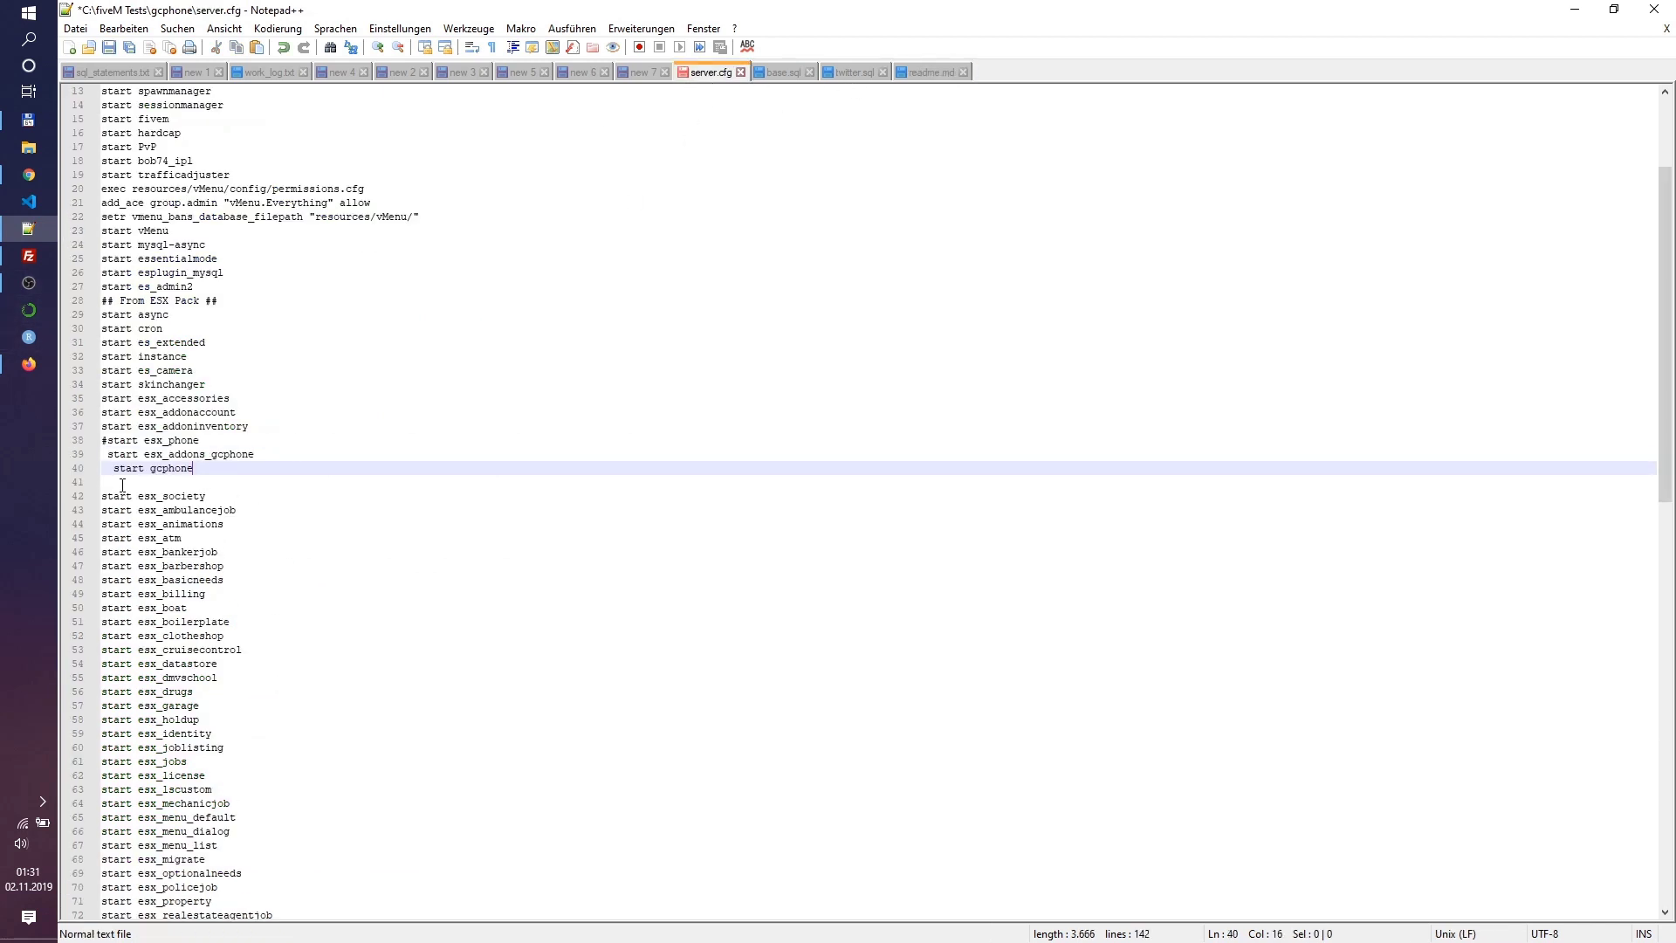
pyautogui.press('Delete')
pyautogui.click(118, 468)
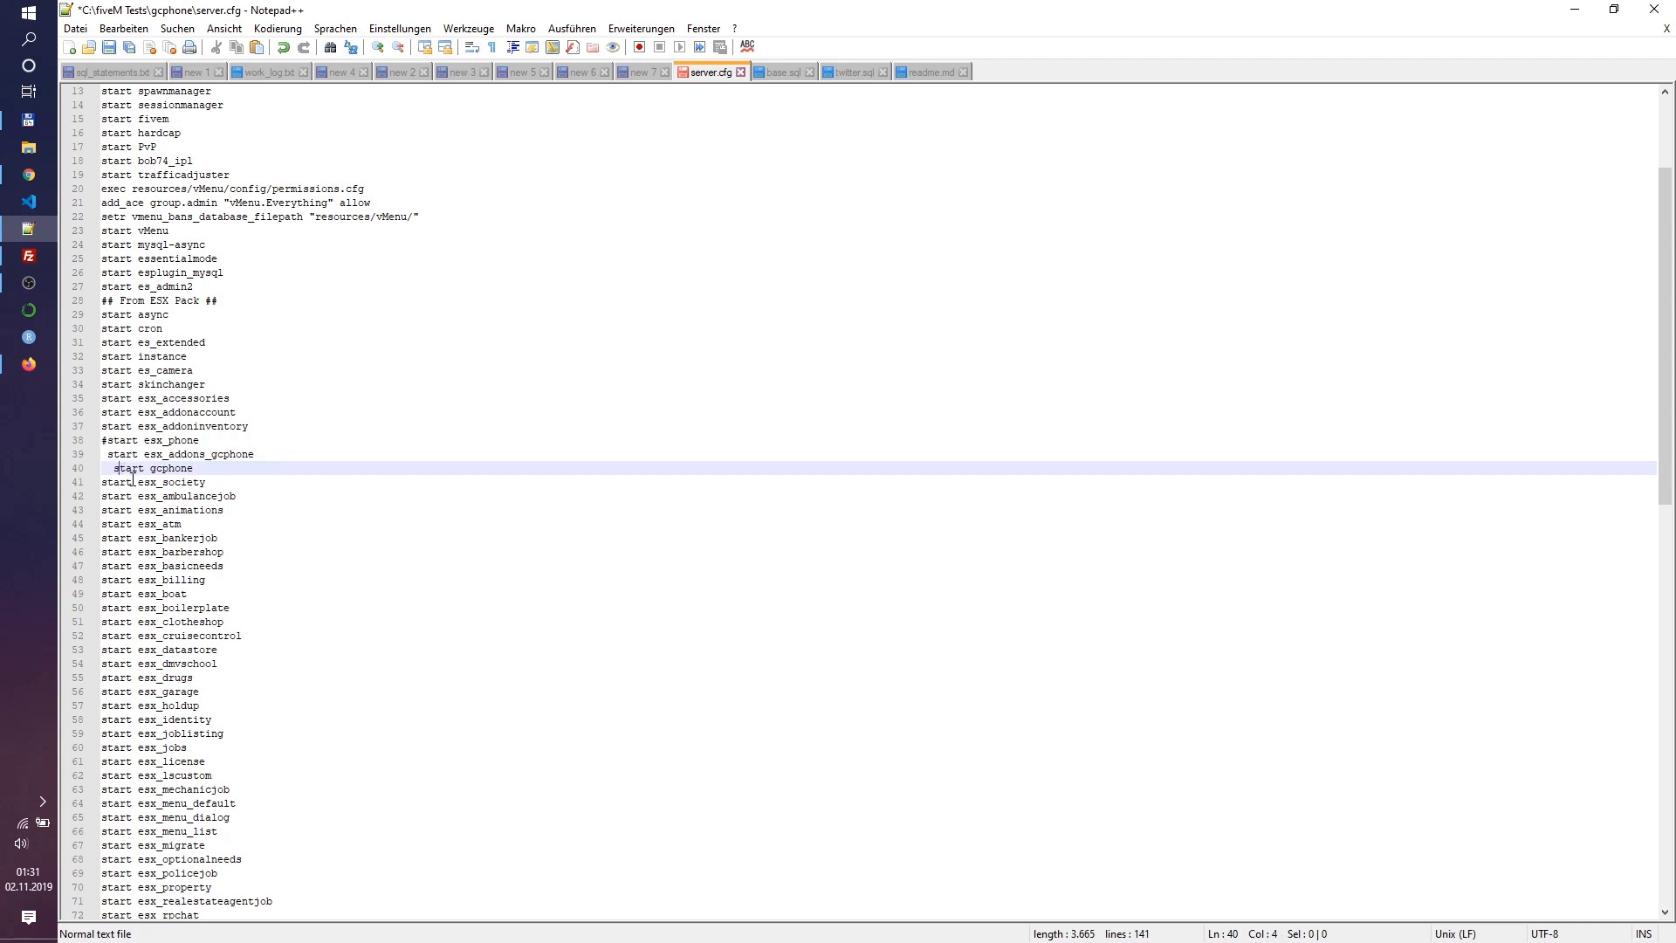
pyautogui.press('BackSpace')
pyautogui.press('BackSpace')
pyautogui.press('Up')
pyautogui.press('Delete')
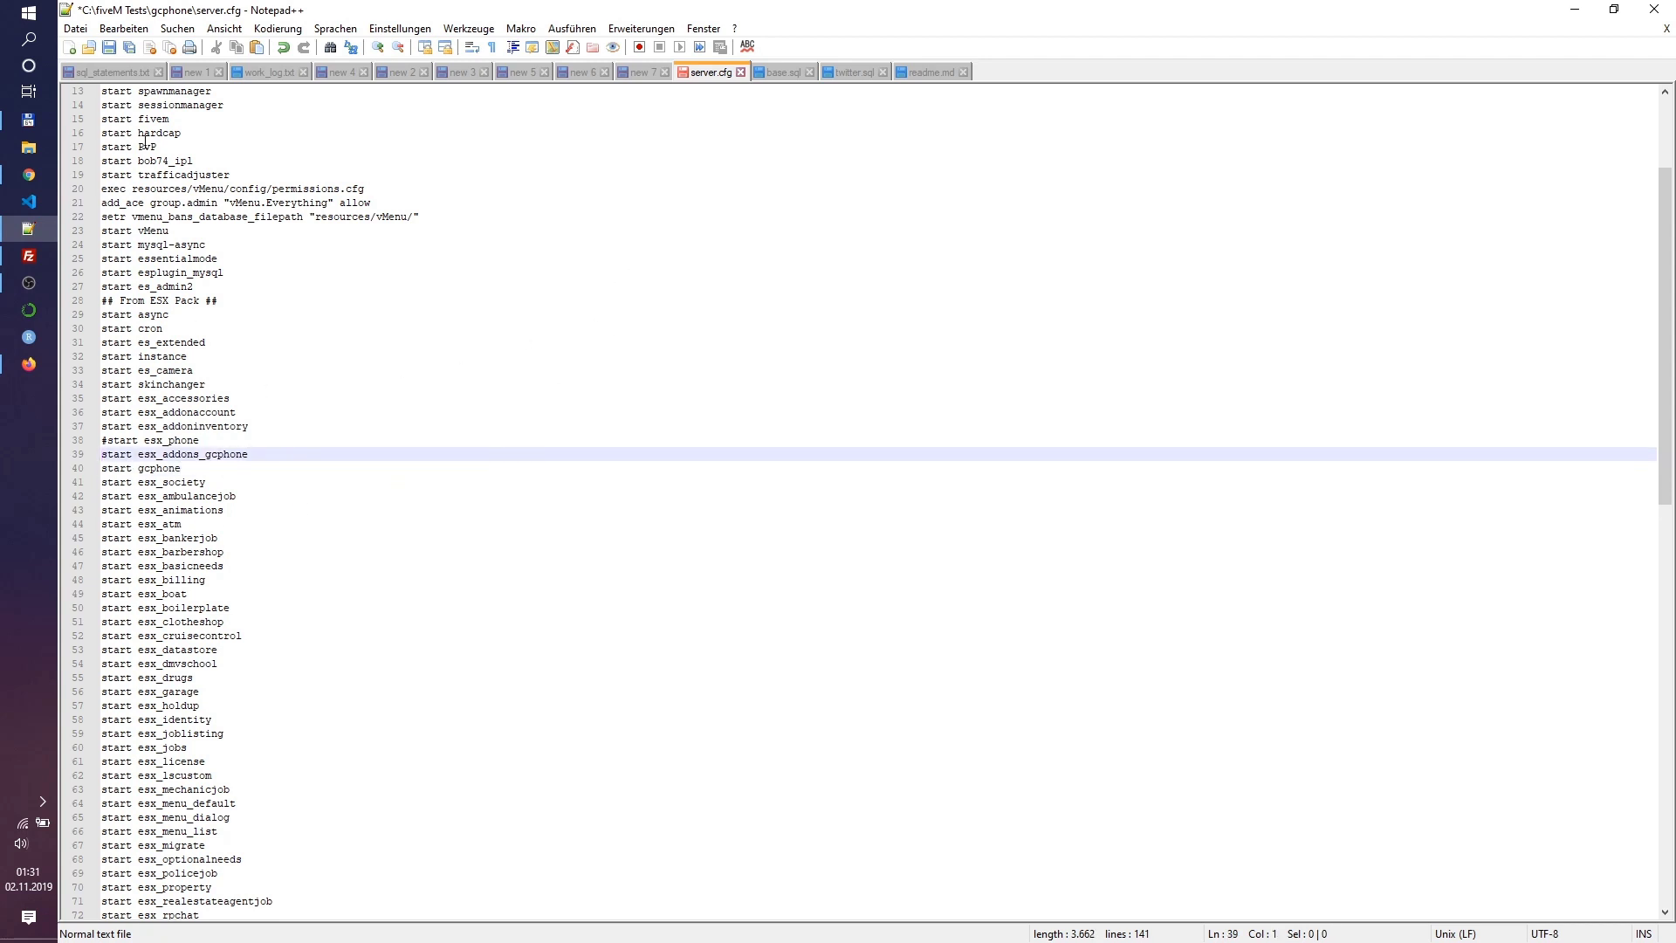
pyautogui.click(110, 48)
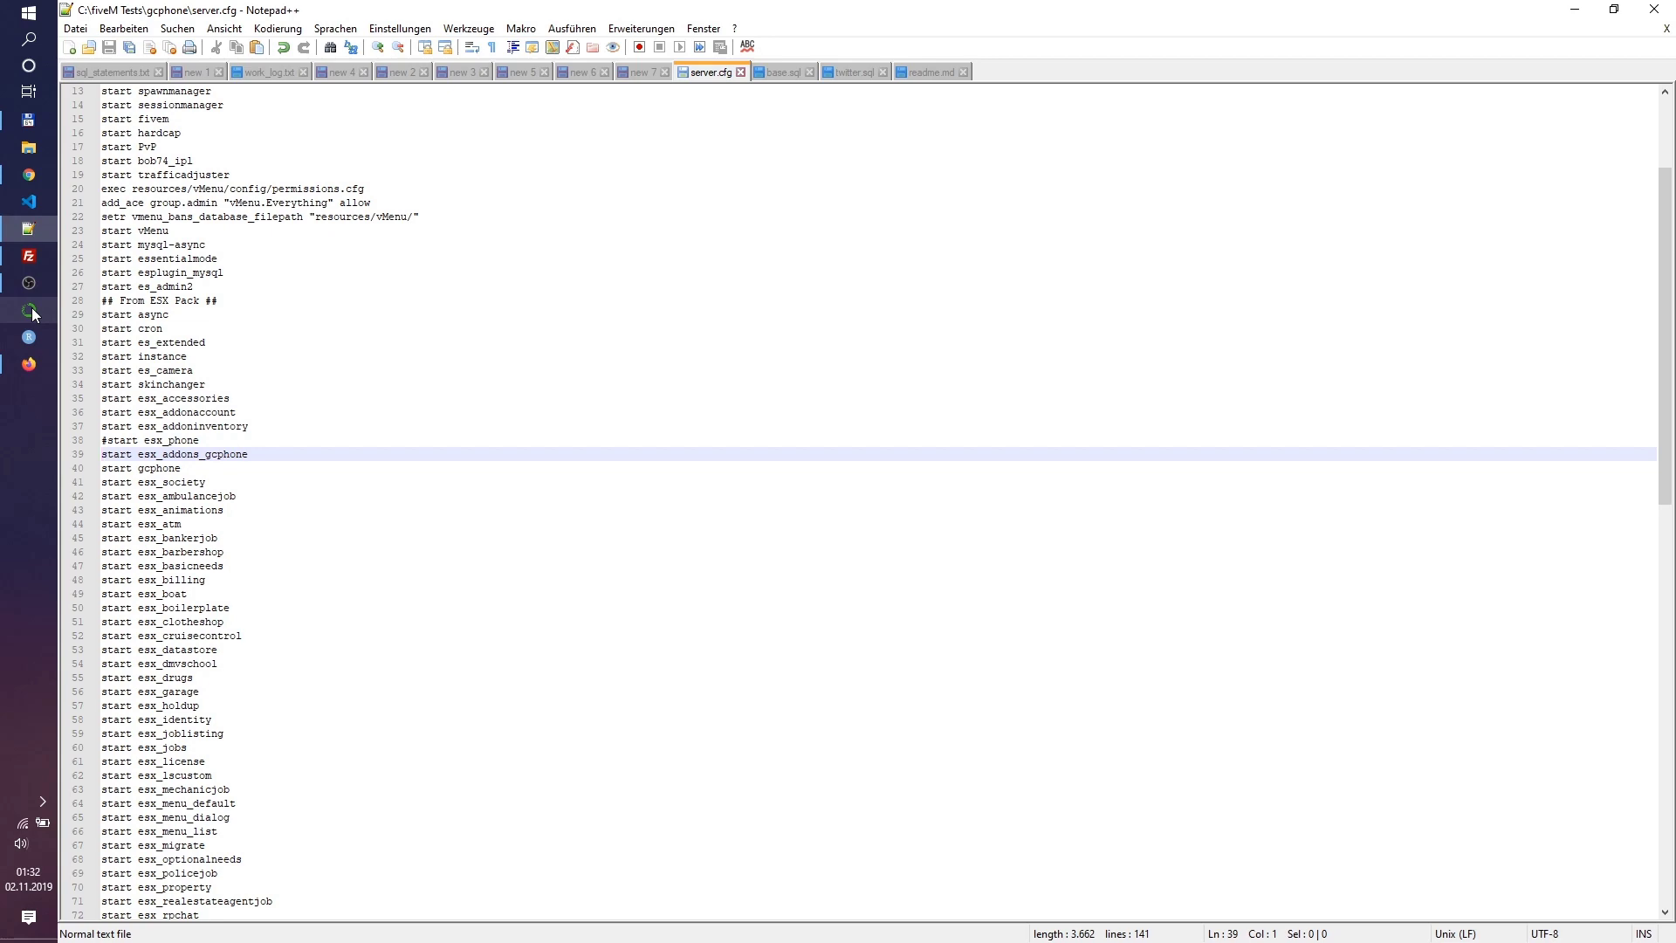
# - Upload the edited local server.cfg to server-data, overwriting the server's copy
pyautogui.click(29, 255)
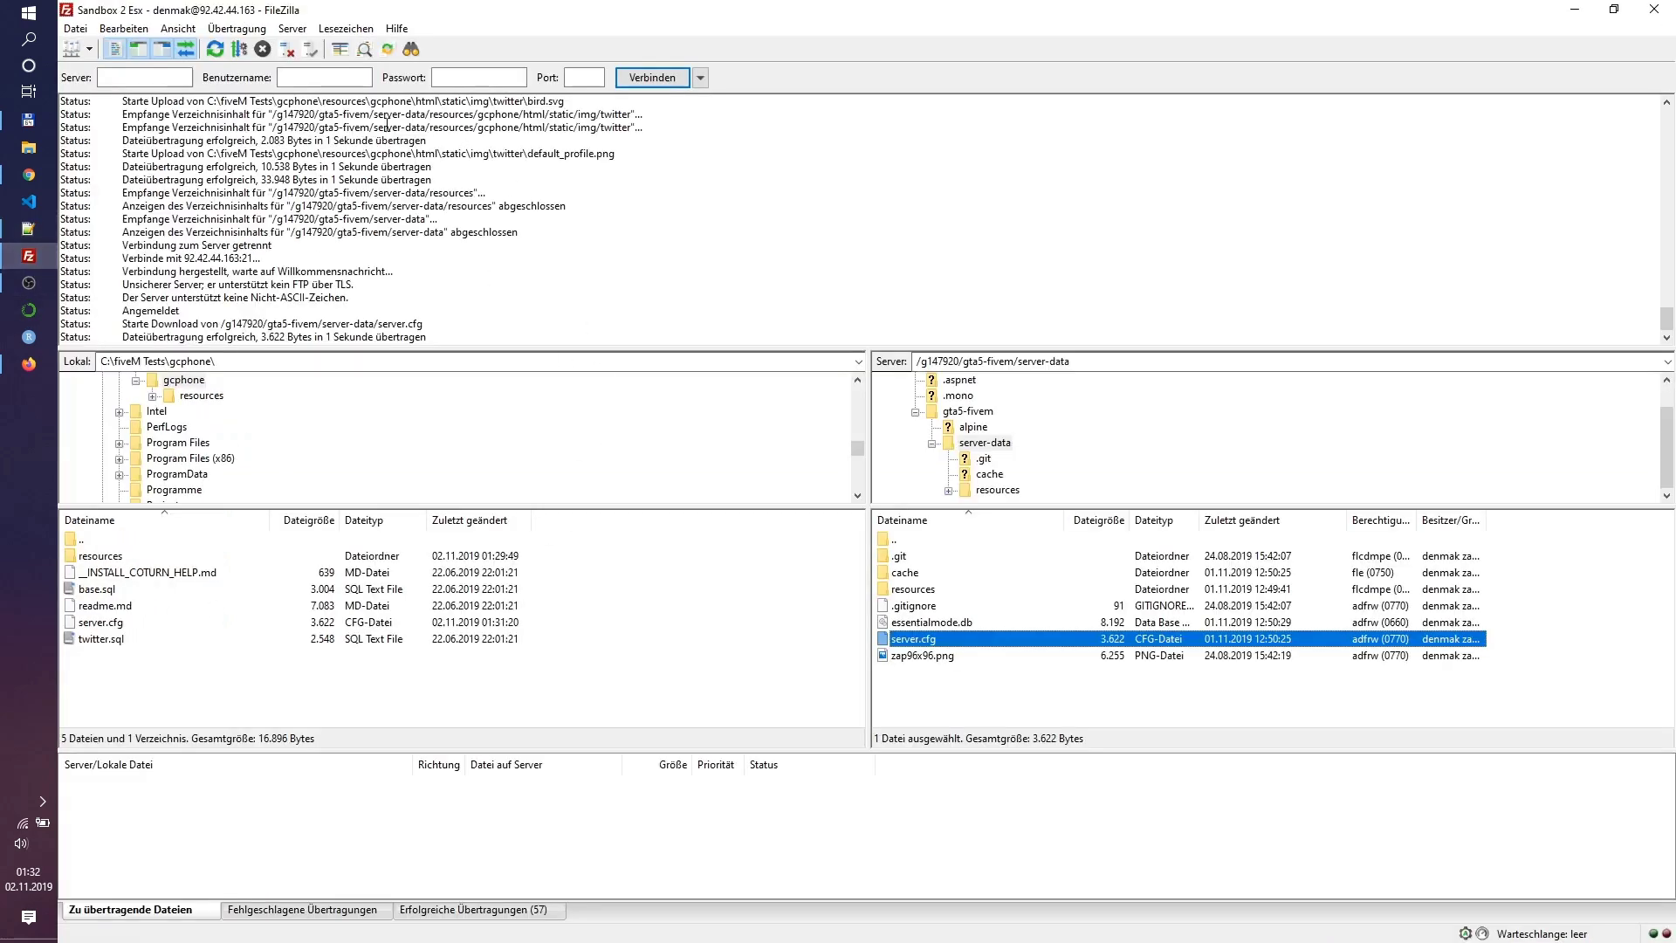
pyautogui.click(152, 675)
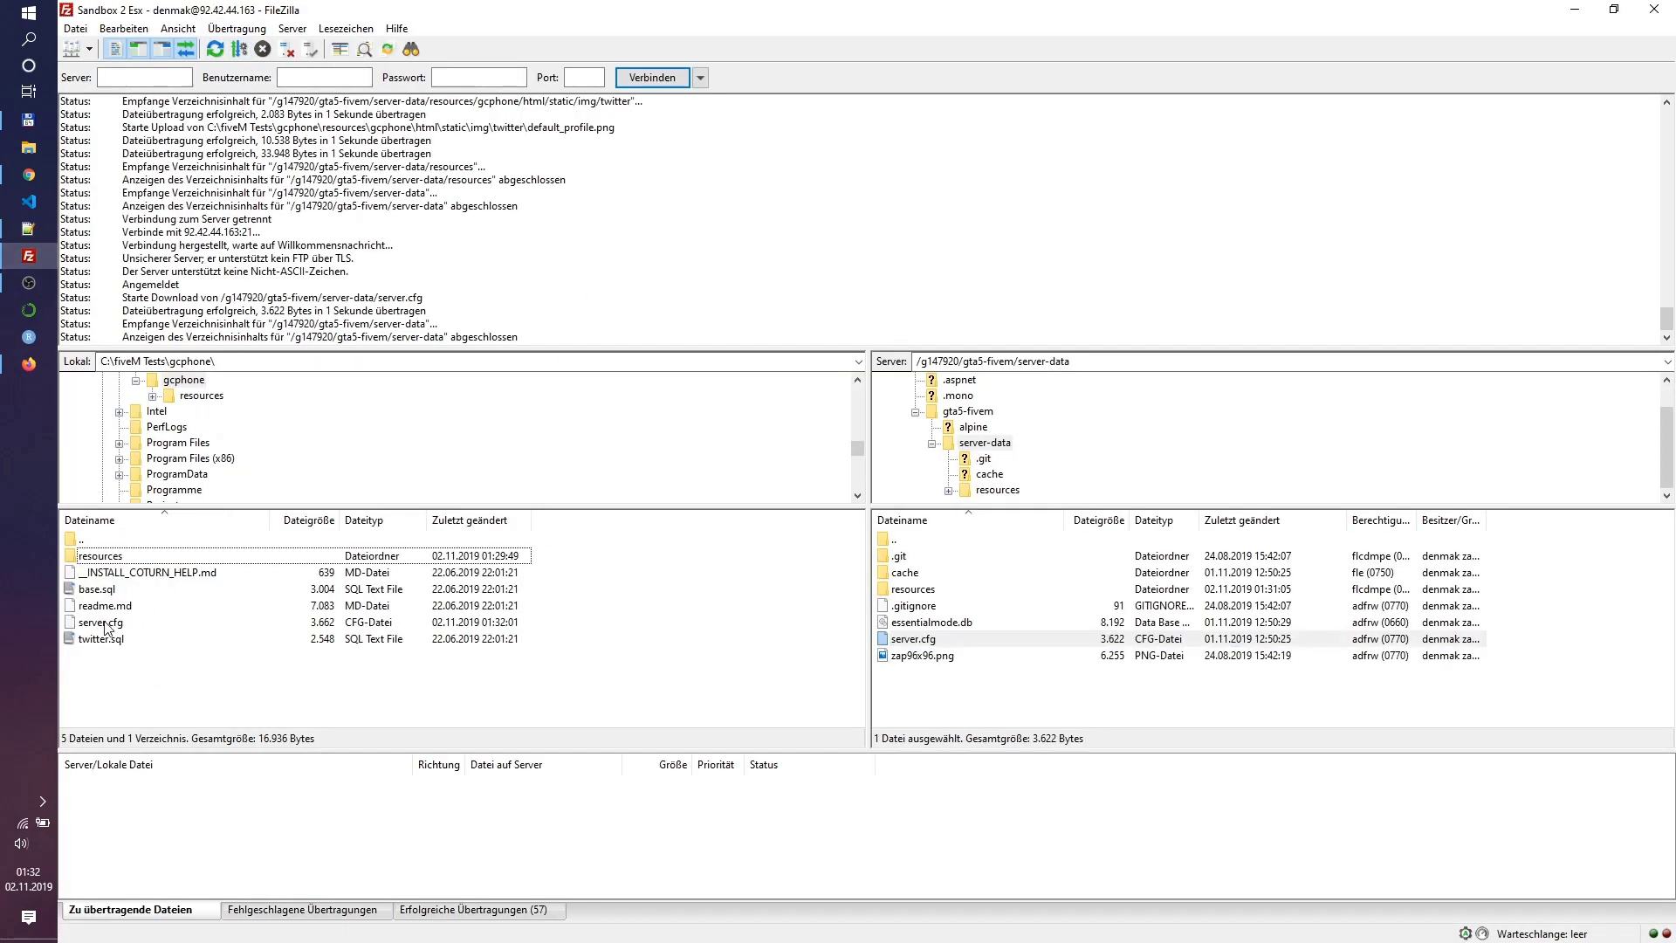
pyautogui.moveTo(103, 623); pyautogui.dragTo(998, 686)
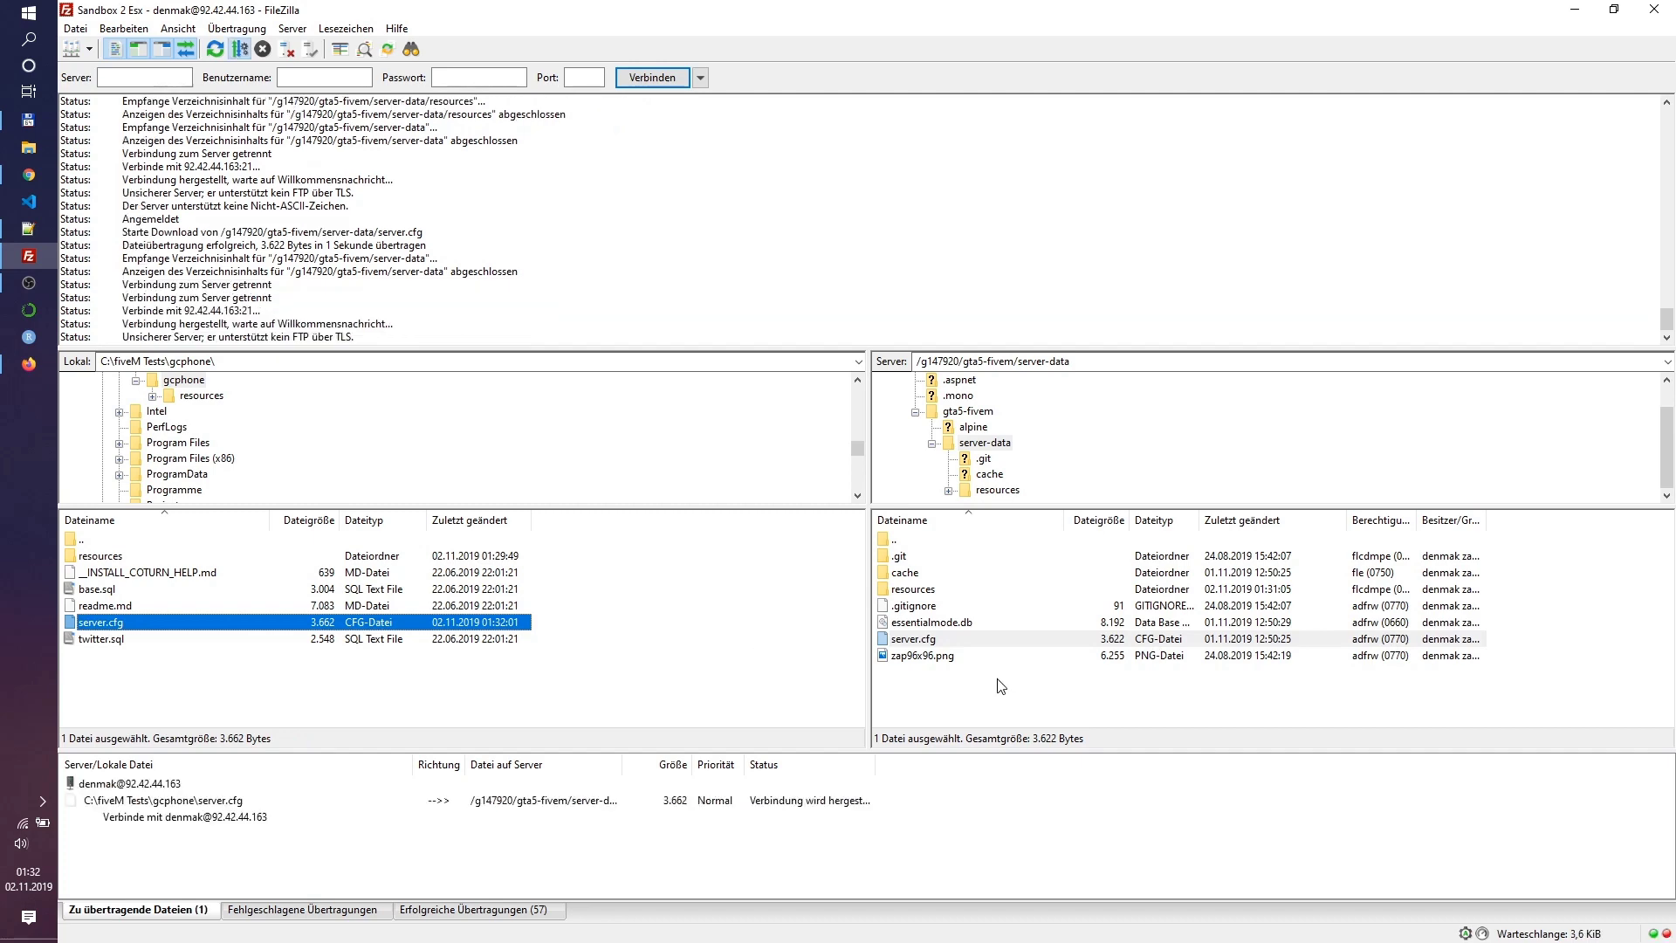
pyautogui.click(1023, 592)
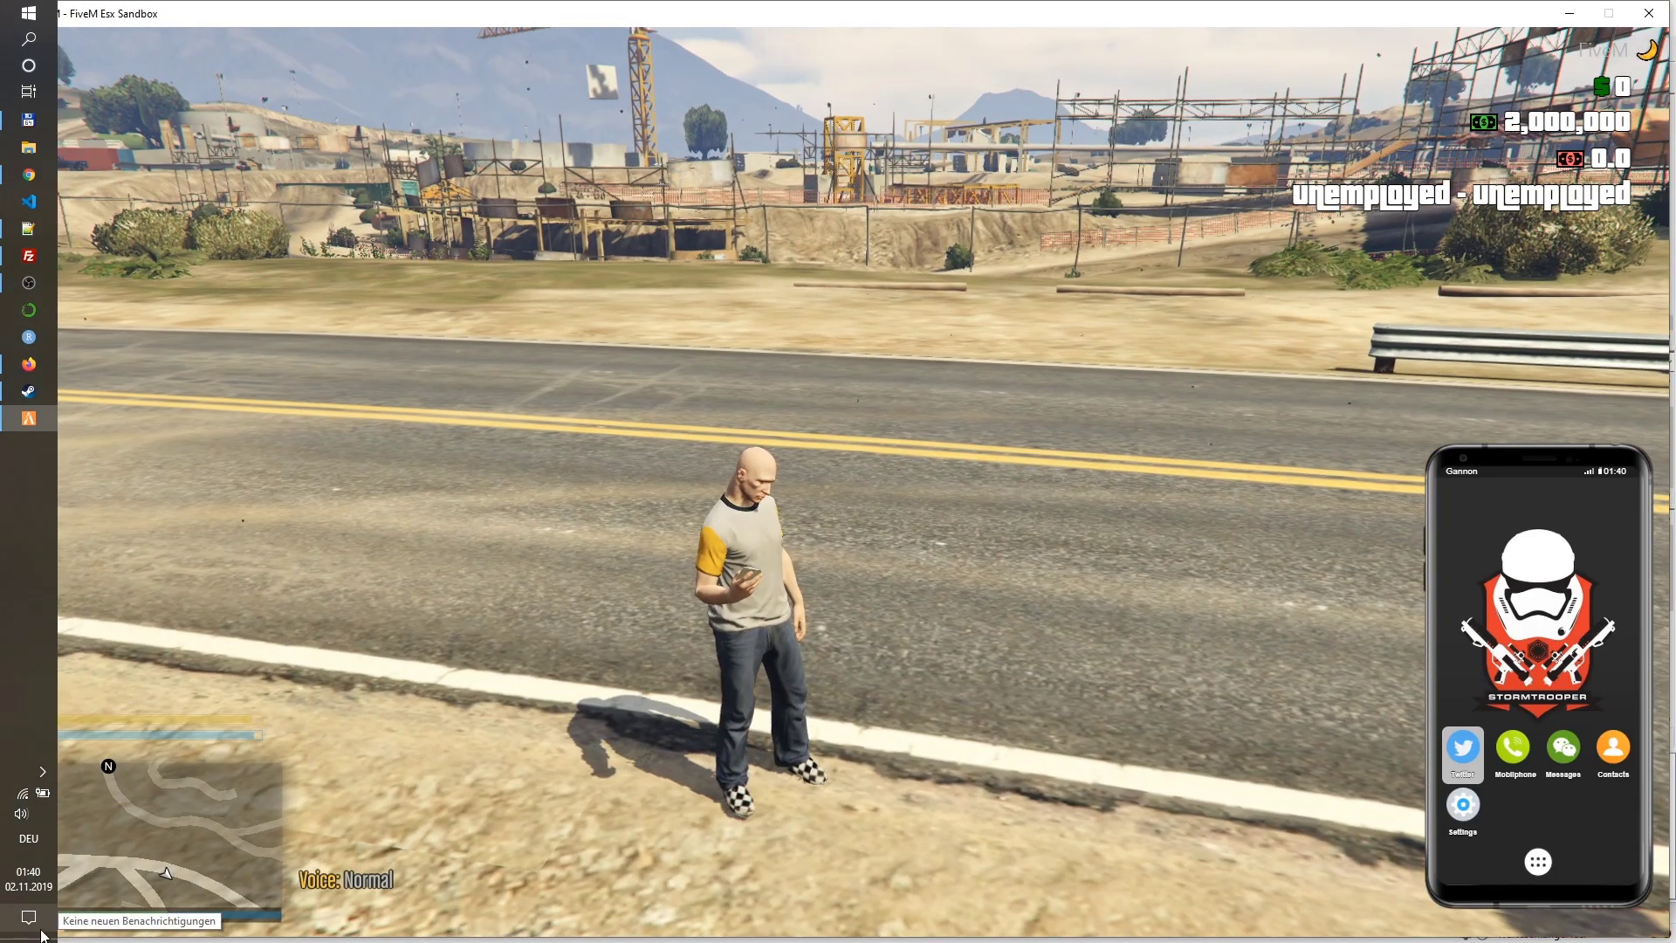
# - Bring up the gcphone with F1 to check its home screen apps, then put it away
pyautogui.press('F1')
pyautogui.press('F1')
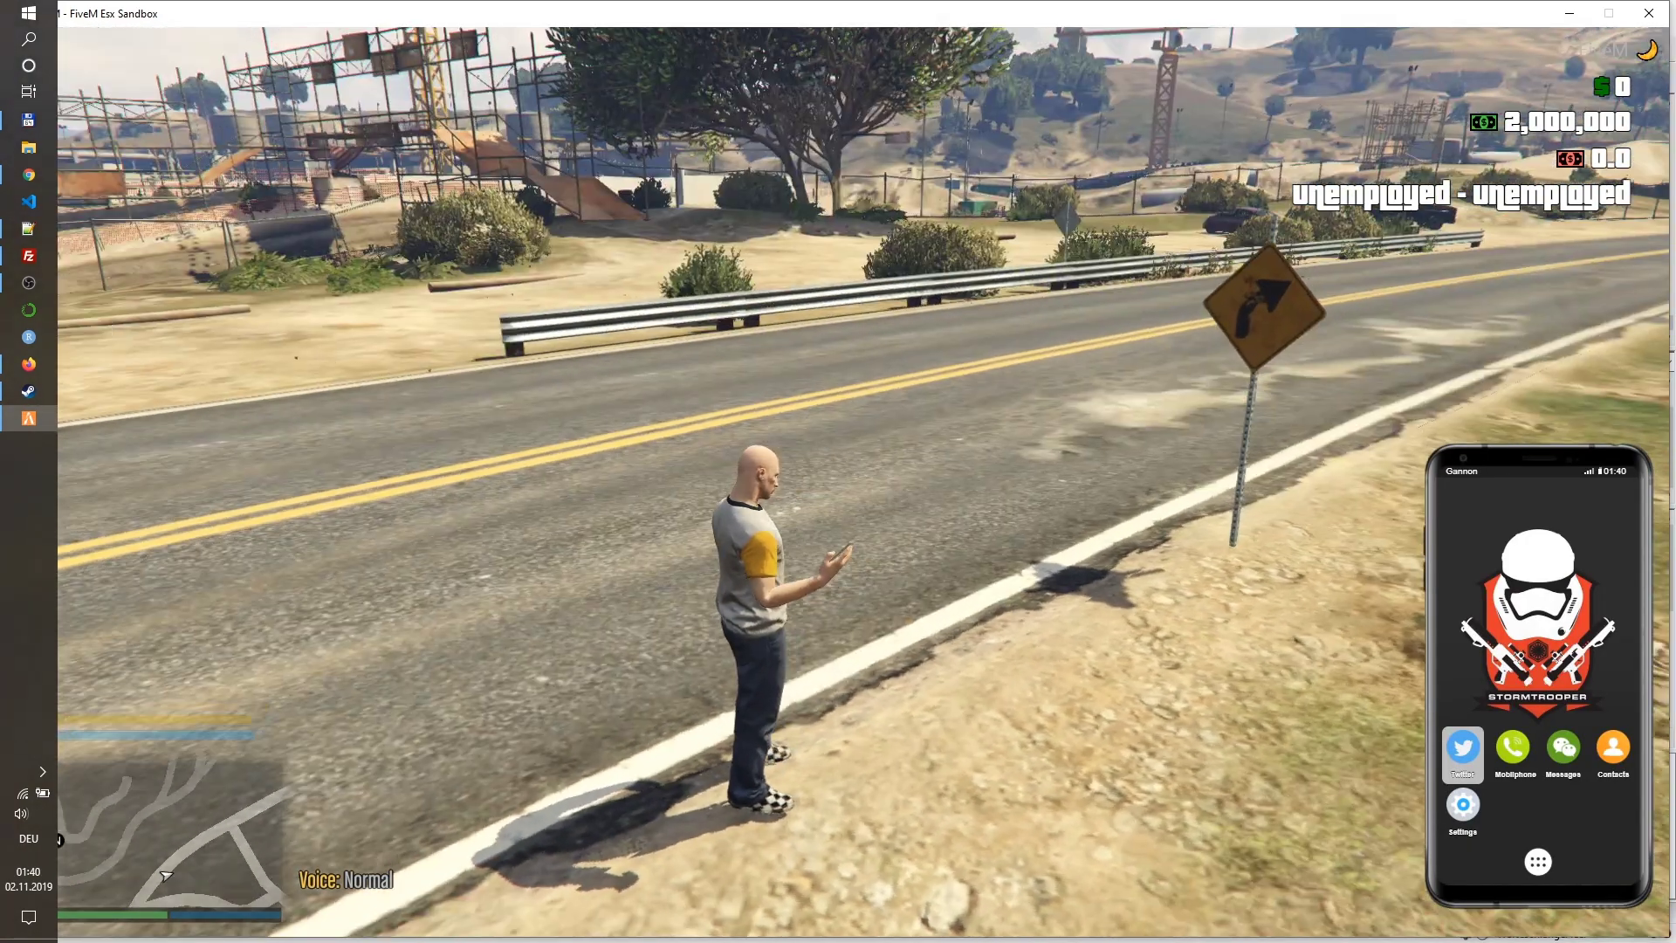
pyautogui.press('F1')
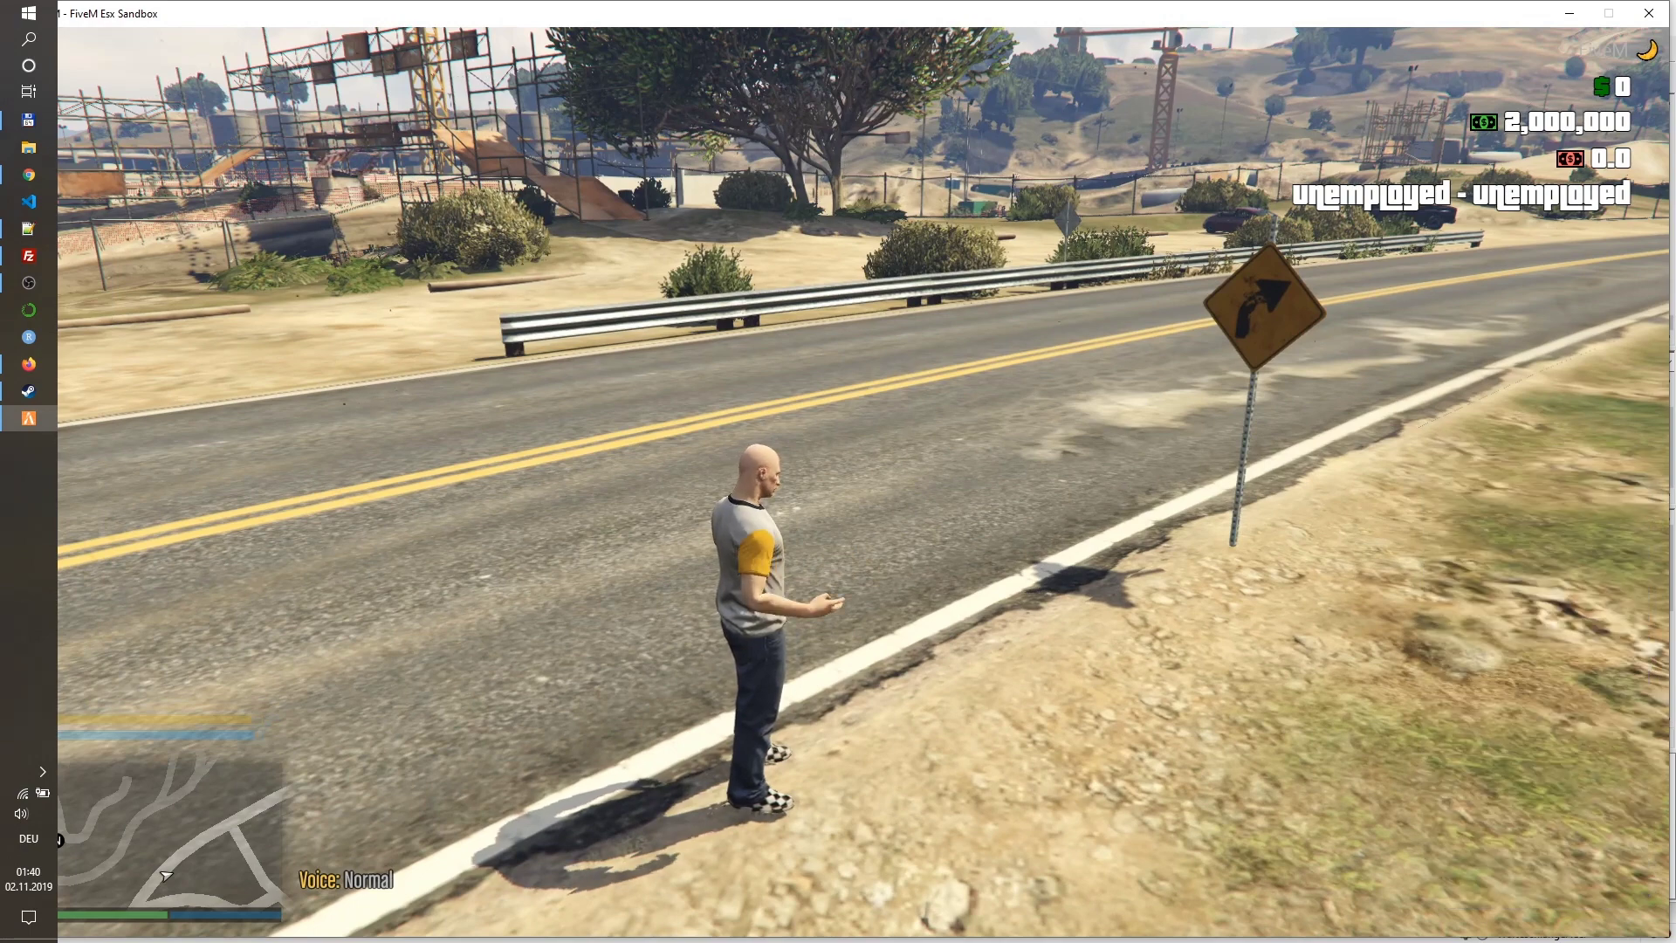